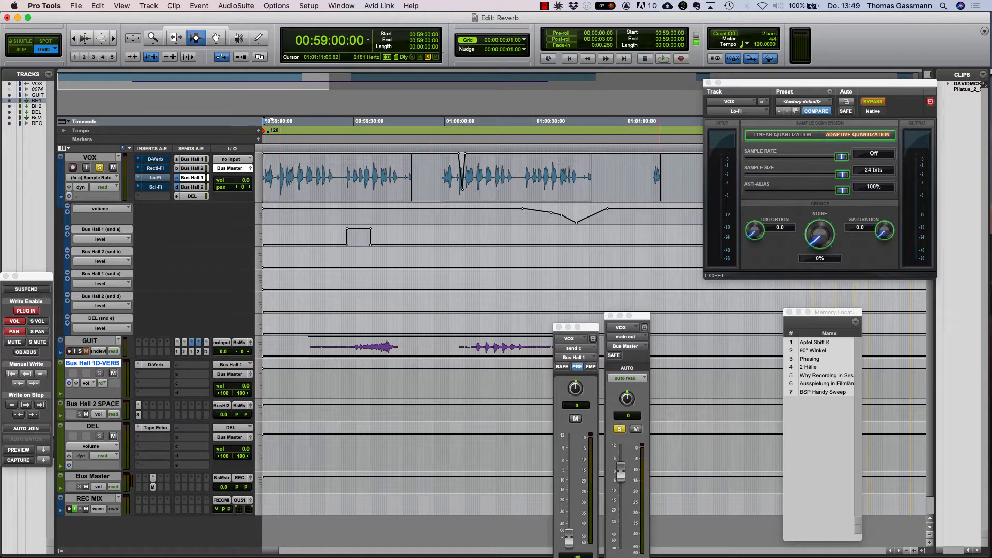
- Close the Lo-Fi plug-in and open the D-Verb and Space reverbs of the two hall buses, arranged one above the other
left_click(708, 82)
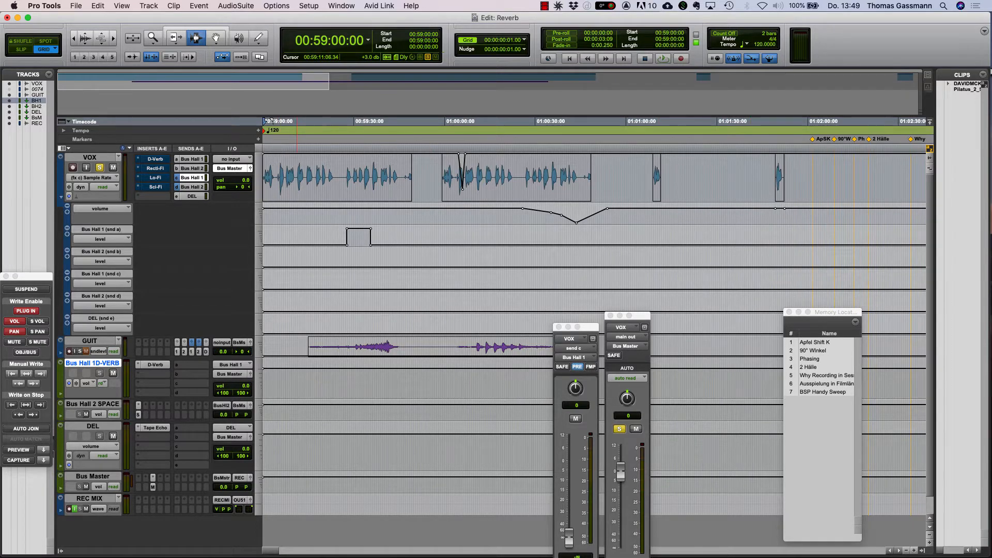
left_click(155, 364)
left_click_drag(775, 81, 757, 28)
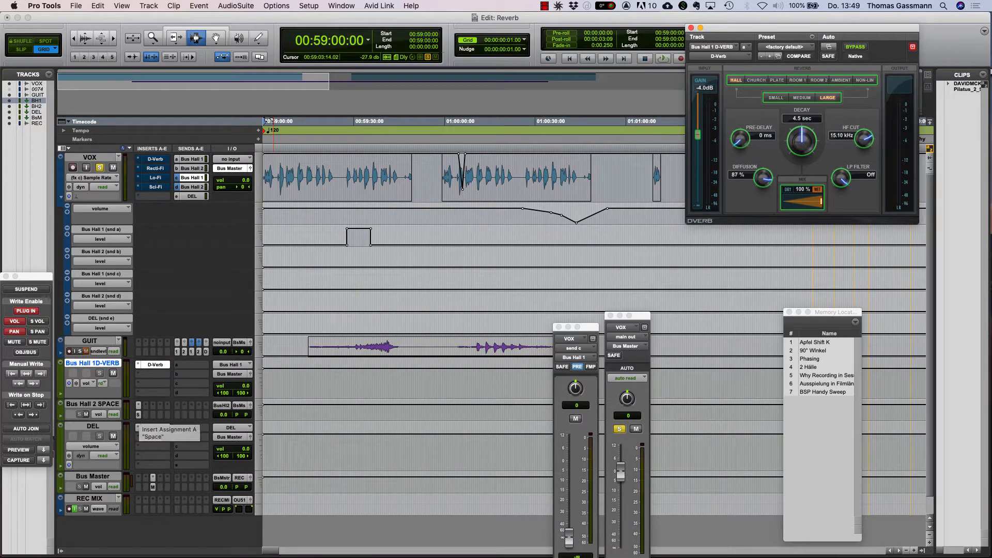
left_click(138, 406)
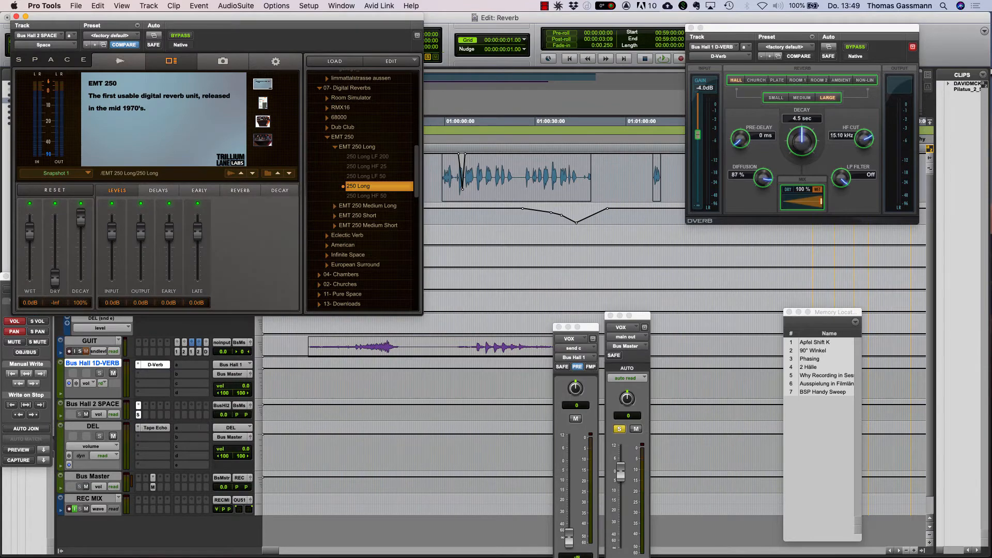
left_click_drag(181, 16, 724, 229)
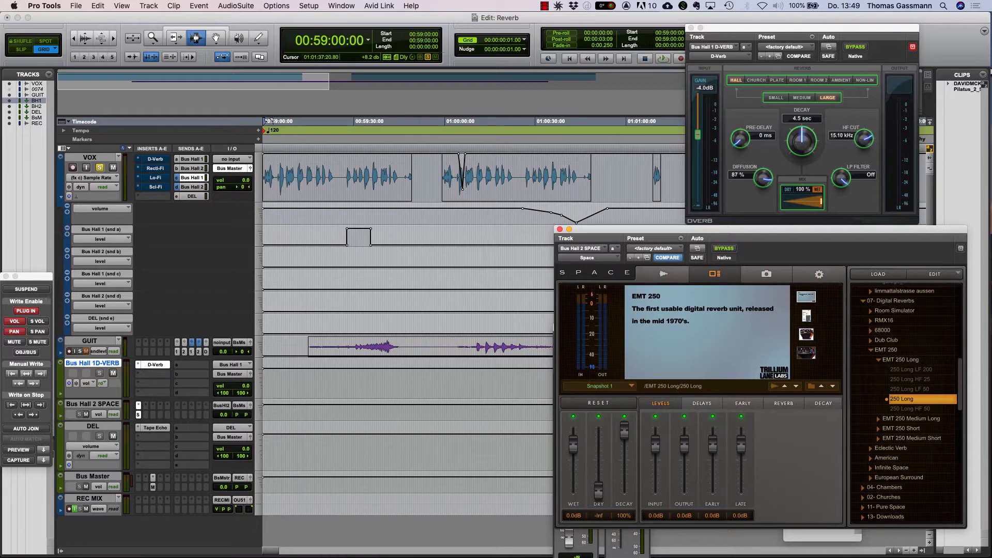
left_click_drag(759, 229, 759, 234)
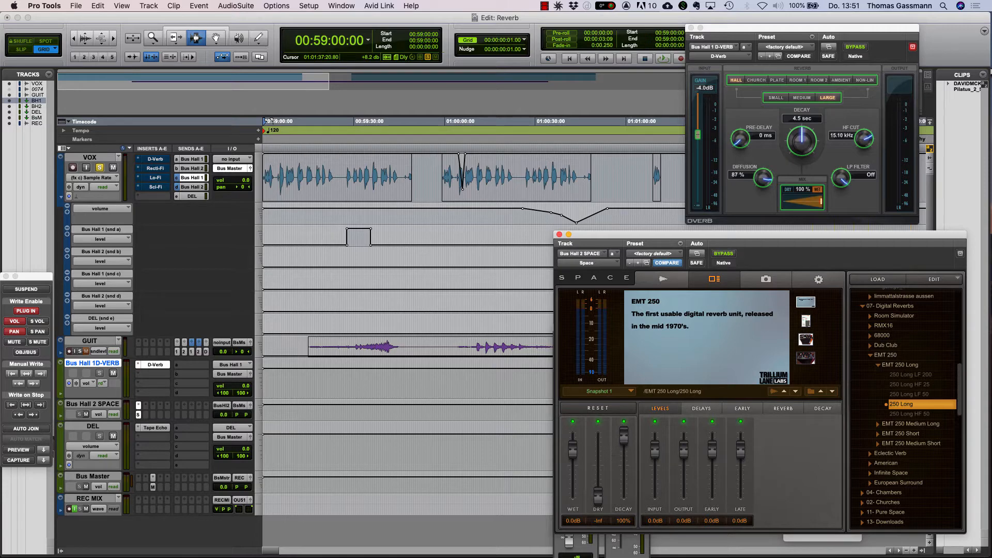
- Switch to Firefox, view the Vintage & Rare page on the EMT 140 plate reverb, and return to Pro Tools
key("super+Tab")
key("super+Tab")
key("super+Tab")
key("super+Tab")
key("super+Tab")
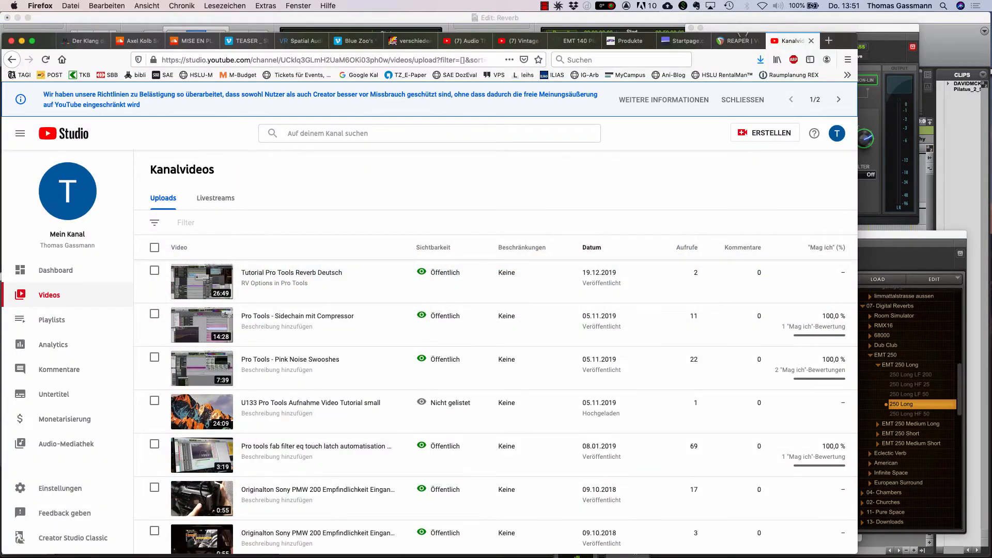
left_click(576, 41)
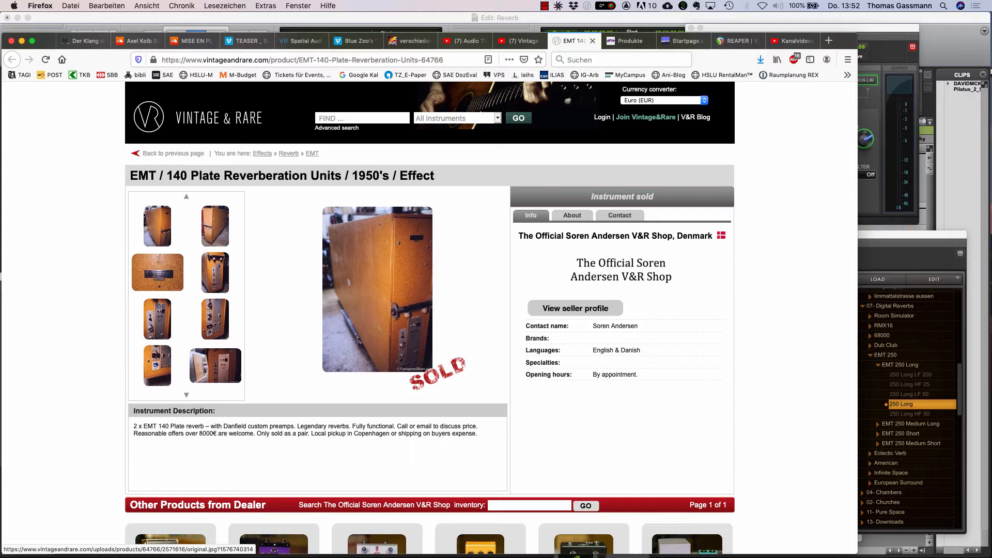
key("super+Tab")
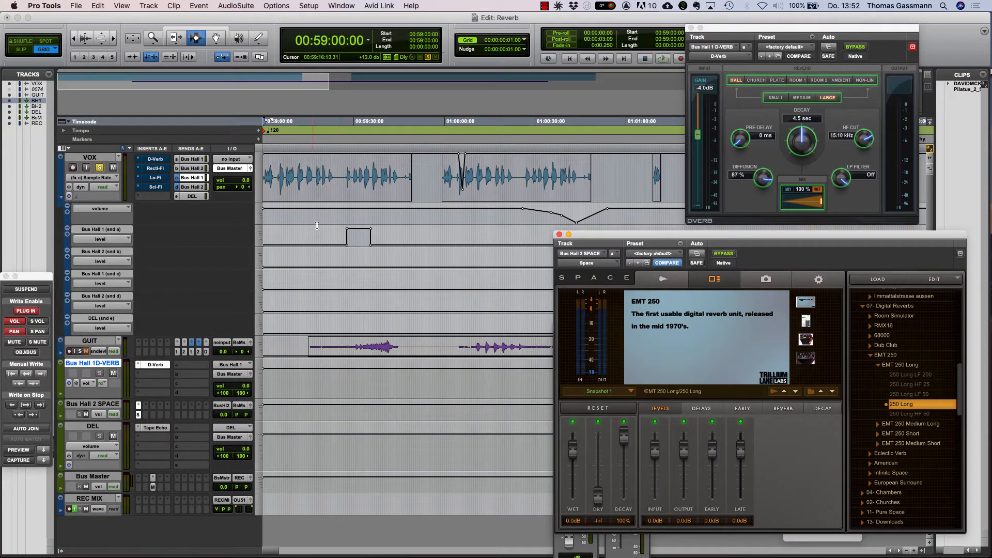
- Delete the raised level automation from the VOX track's Bus Hall 1 send a lane
left_click_drag(330, 231, 390, 234)
key("Delete")
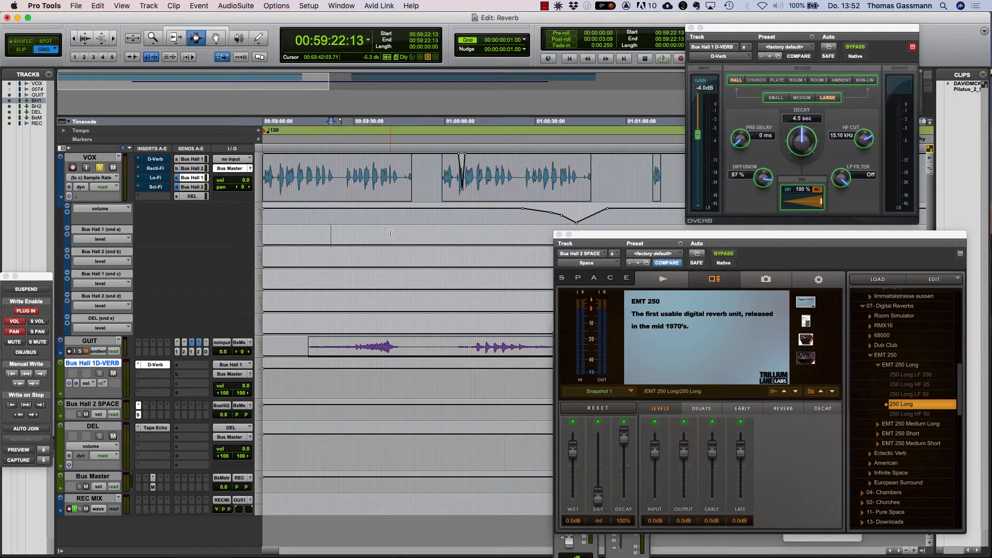
- Select the single vocal phrase on the VOX track starting at 00:59:05:15 and play it back
left_click(341, 192)
key("r")
key("r")
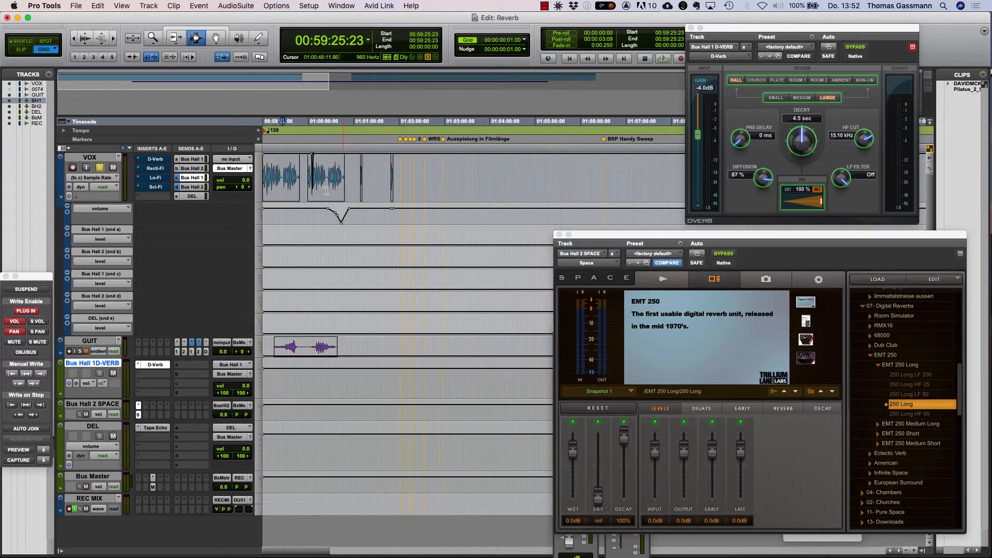
left_click(269, 184)
key("t")
key("t")
key("t")
key("t")
key("t")
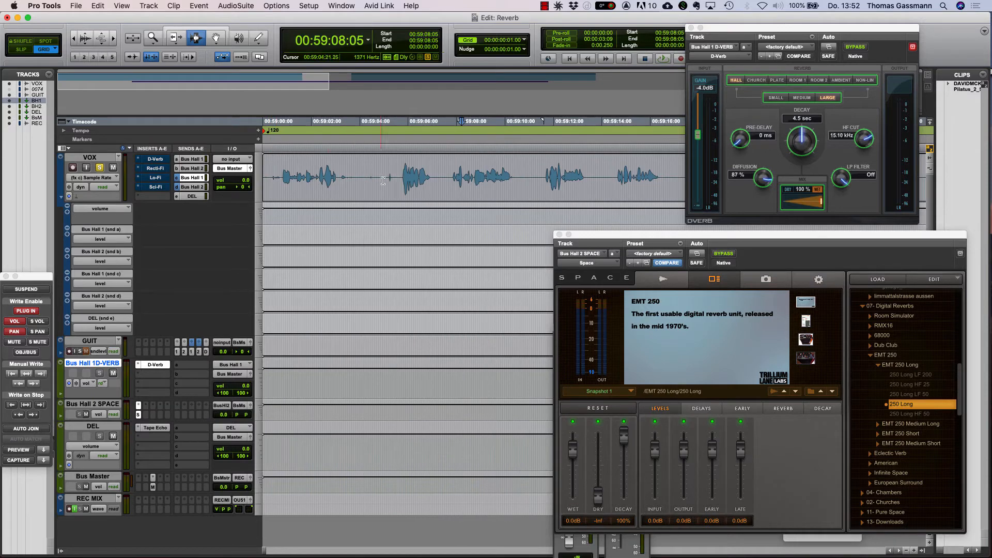
left_click_drag(399, 184, 432, 184)
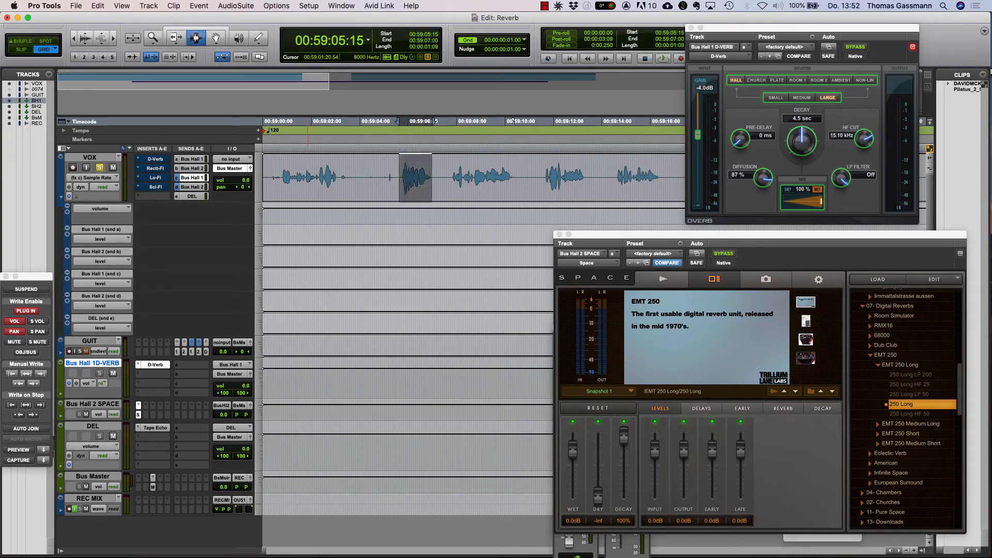
key("t")
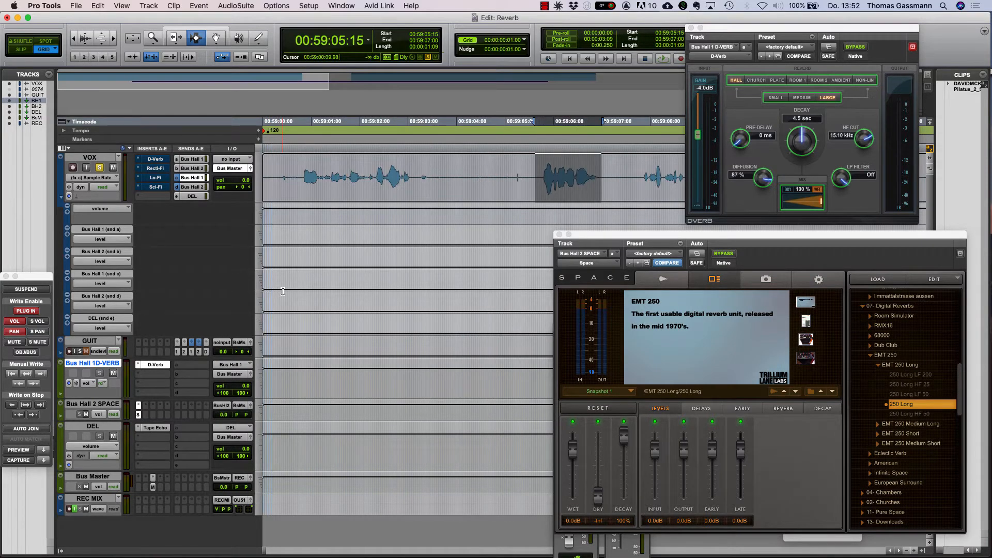
key("space")
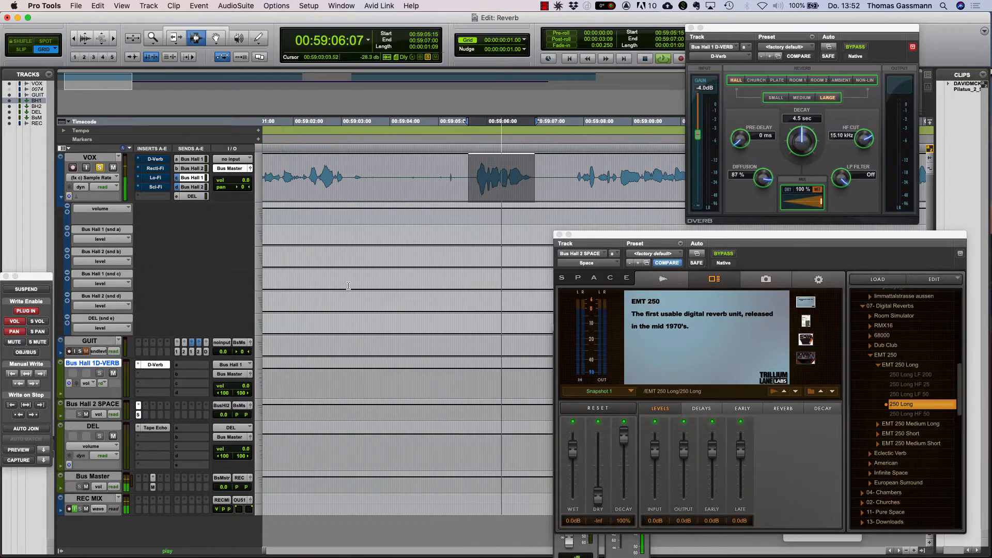
key("space")
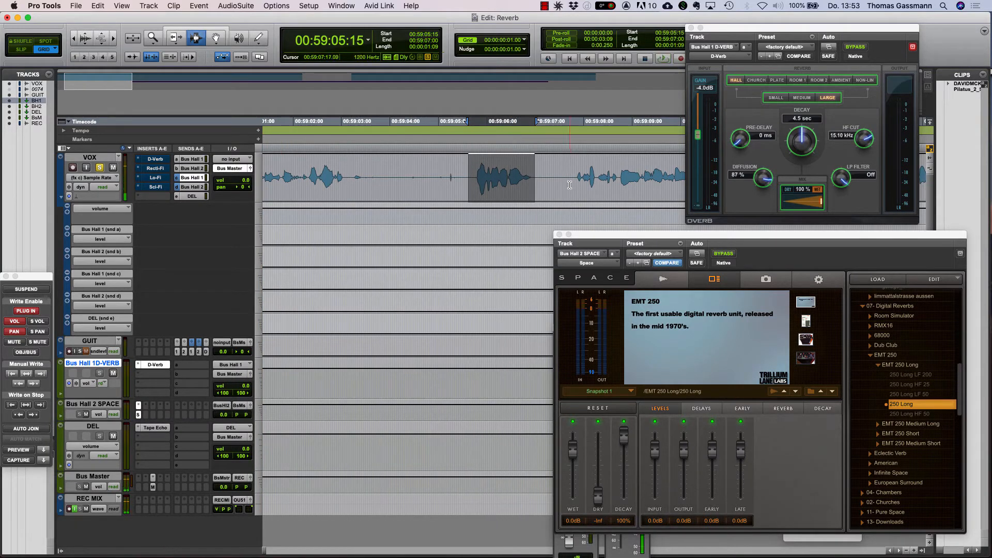
- Extend the VOX selection on both sides to span 00:59:05:04 to about 00:59:07:17 and play it
left_click(569, 182, "shift")
left_click(446, 182, "shift")
key("space")
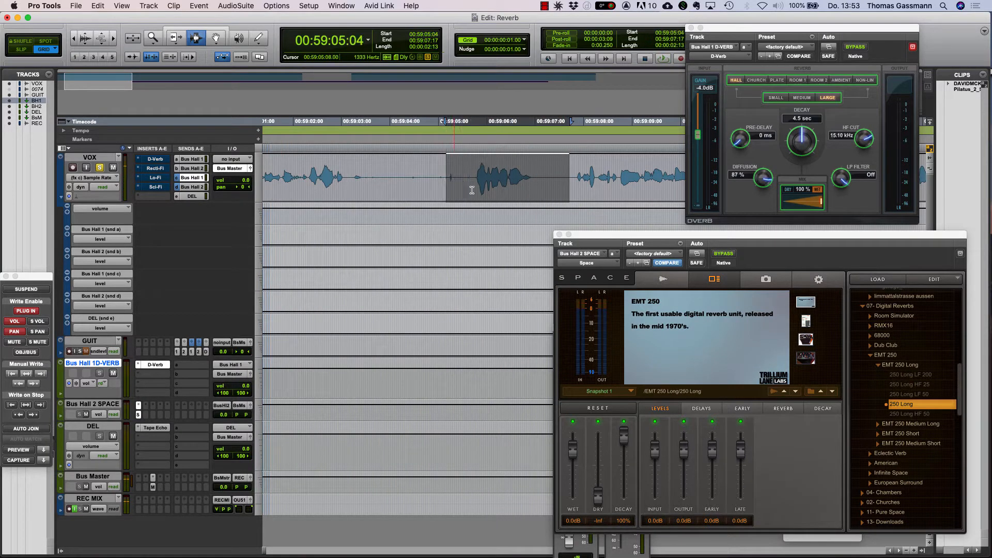
key("space")
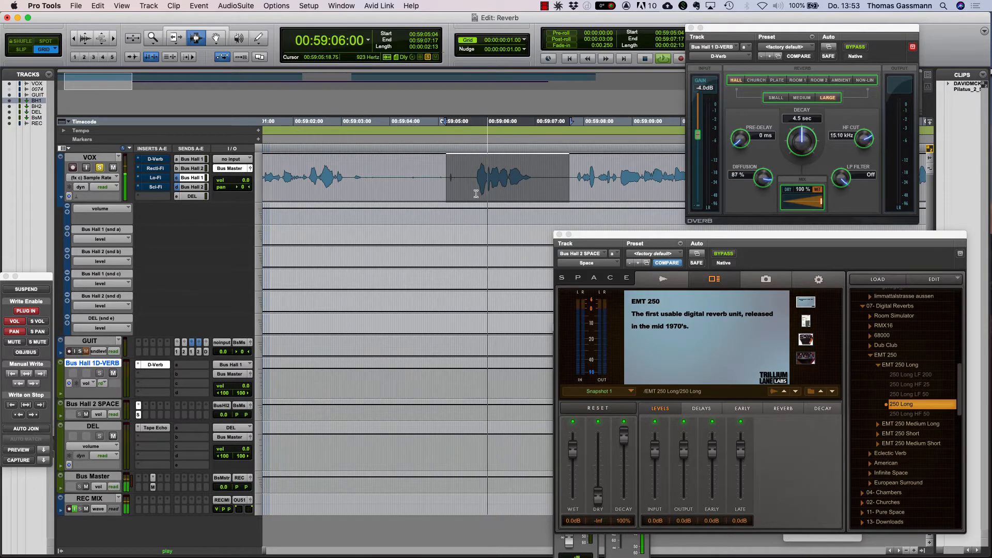
- Extend the vocal selection to about 00:59:13:13 and raise the Bus Hall 2 send d level over that passage
key("r")
scroll(476, 194, "right", 2)
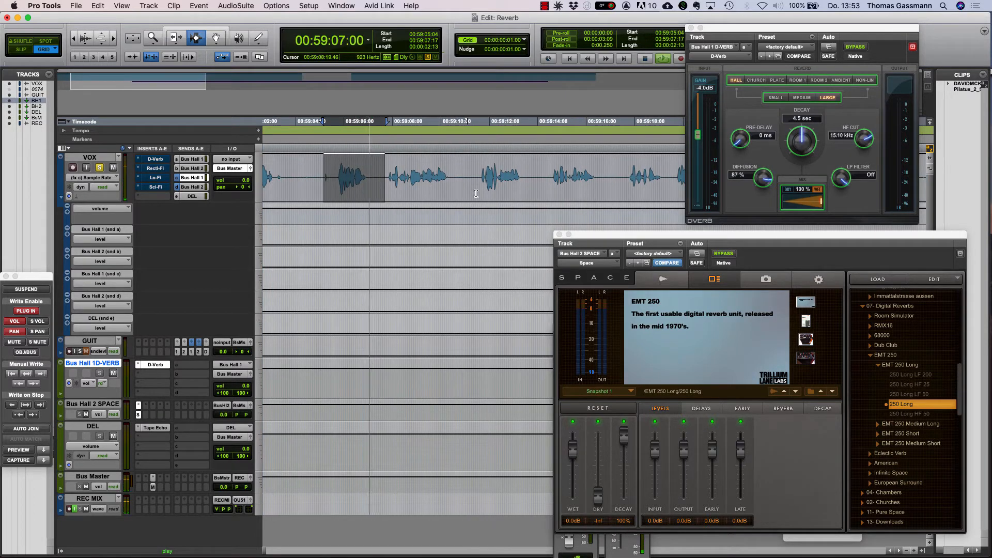
left_click(525, 178, "shift")
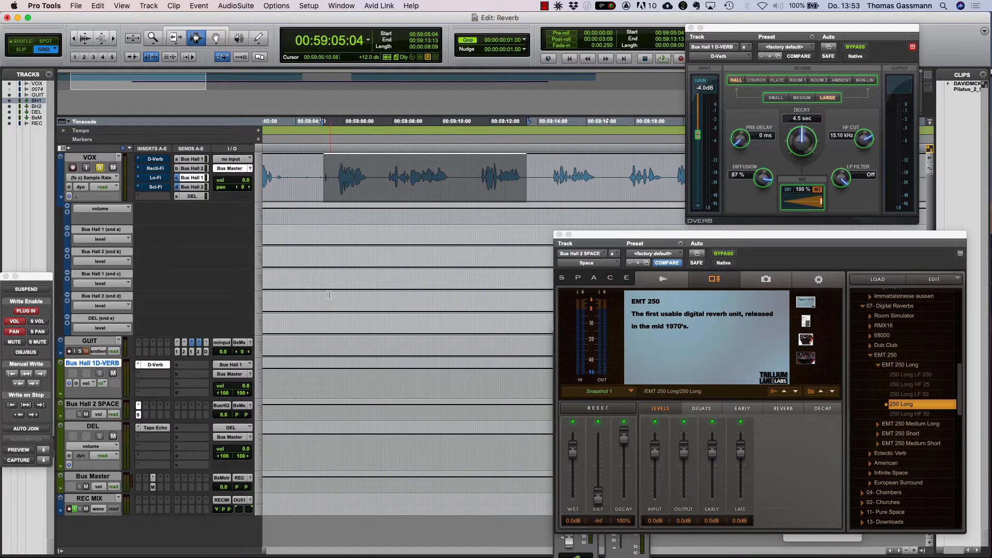
left_click_drag(325, 304, 482, 280)
key("space")
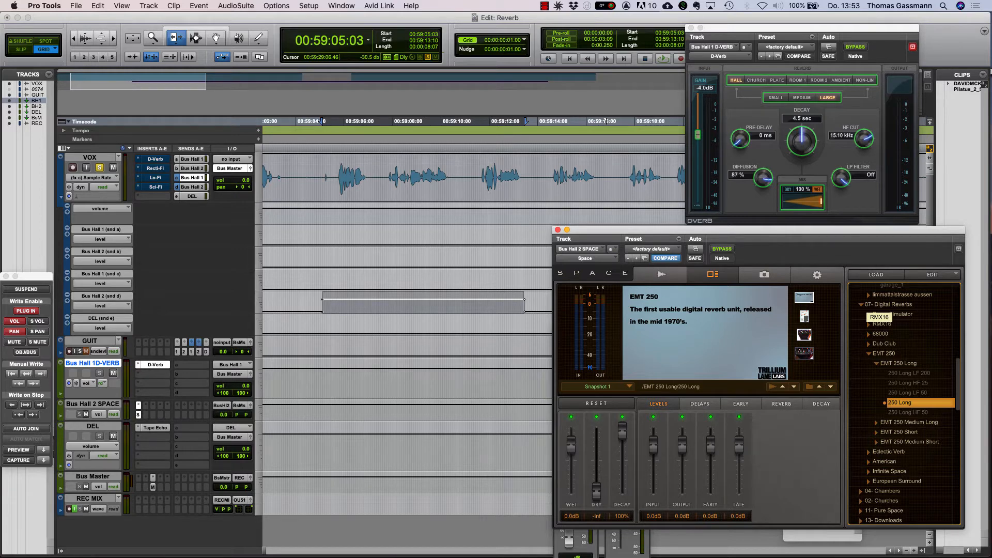
- Load the hotelzimmer 2m impulse from the 12- Eigene Impulse folder in the Space reverb
scroll(881, 324, "up", 10)
left_click(910, 428)
scroll(910, 428, "up", 3)
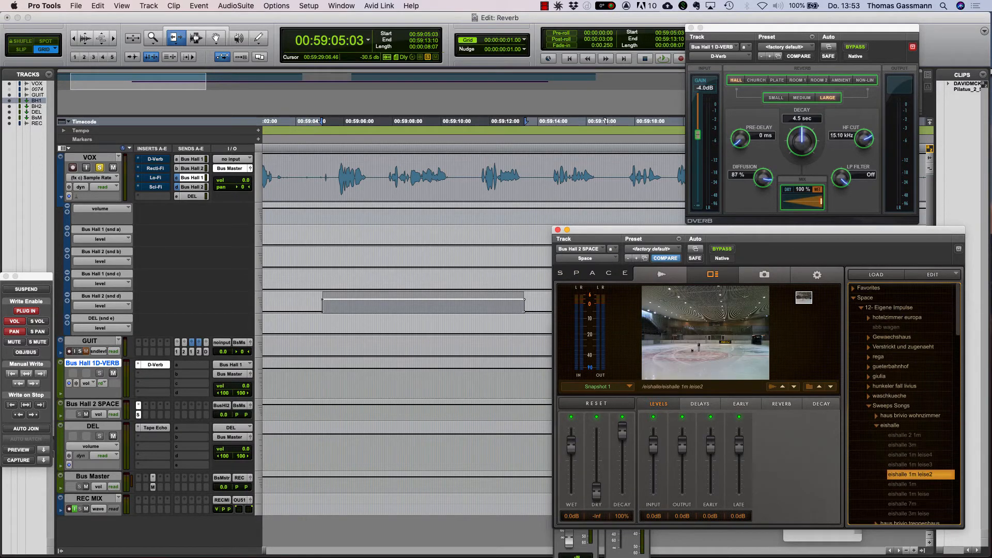
left_click(888, 308)
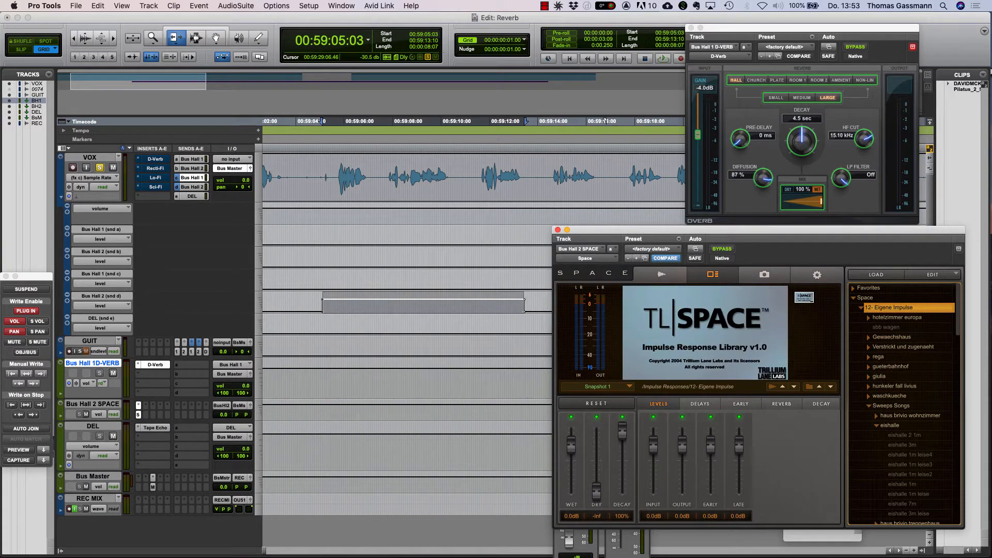
left_click(868, 318)
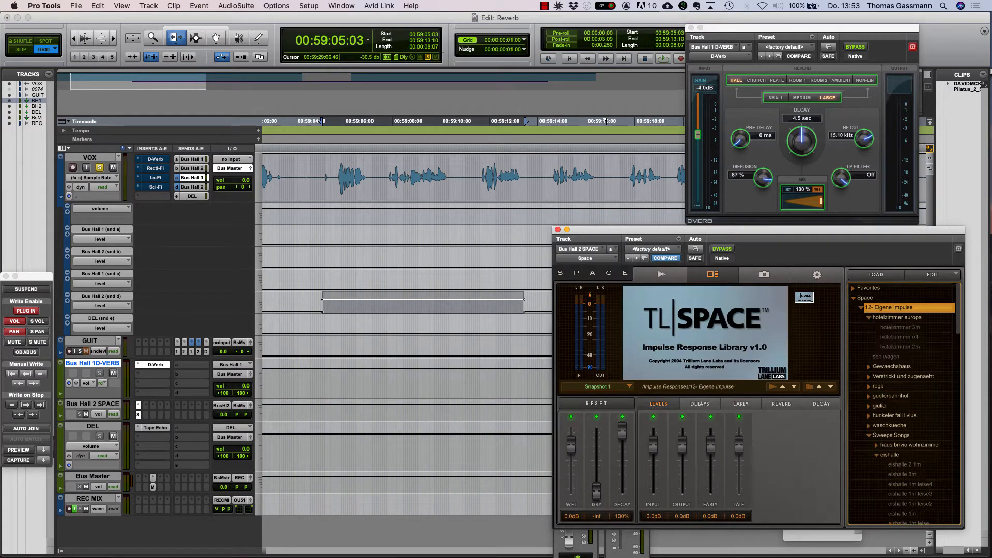
left_click(899, 347)
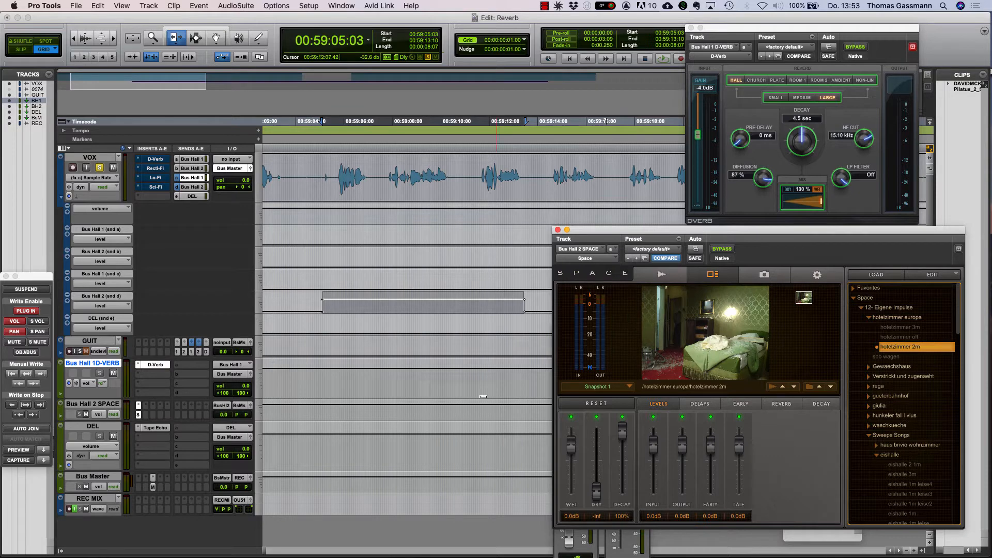
- Play the selected passage and raise its Bus Hall 2 send d level automation further during playback
key("space")
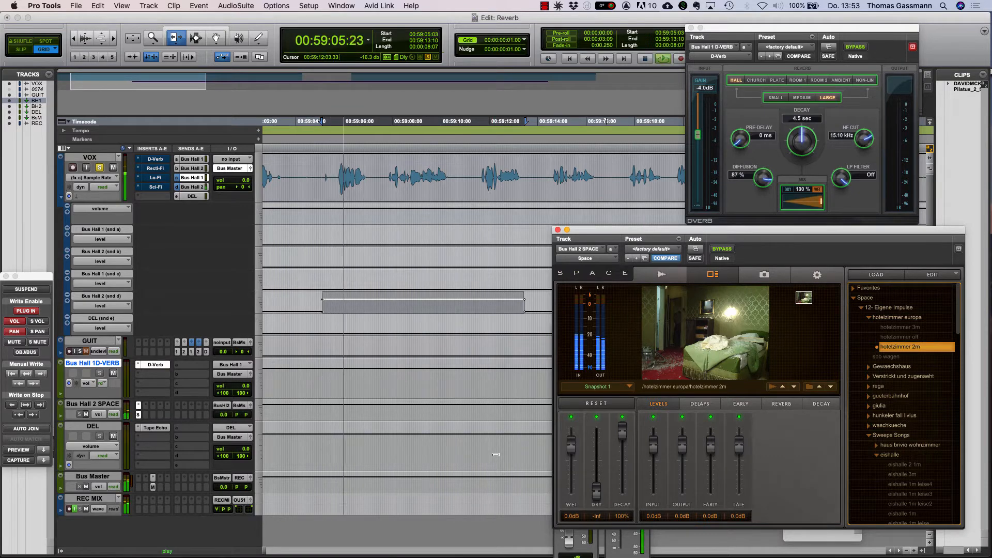
left_click_drag(438, 309, 438, 304)
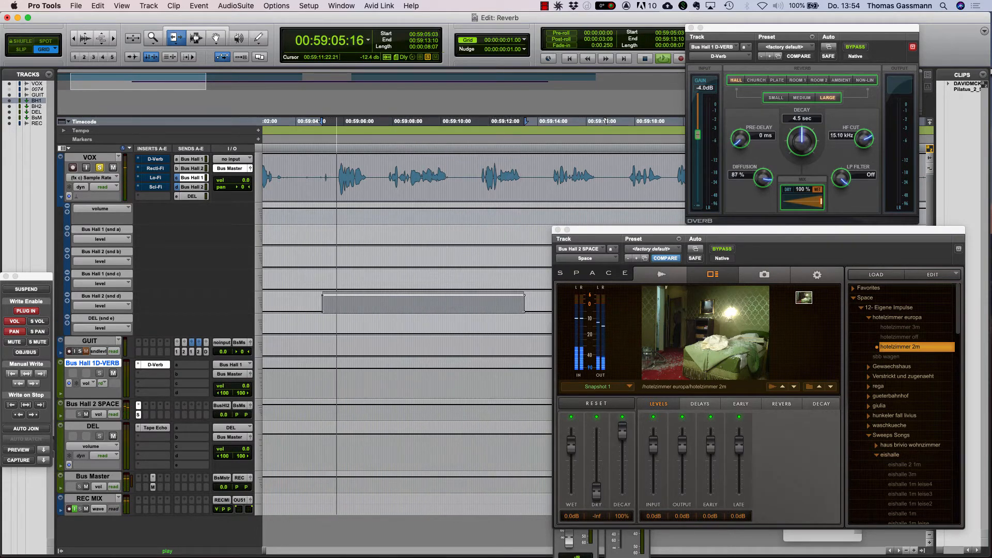
key("space")
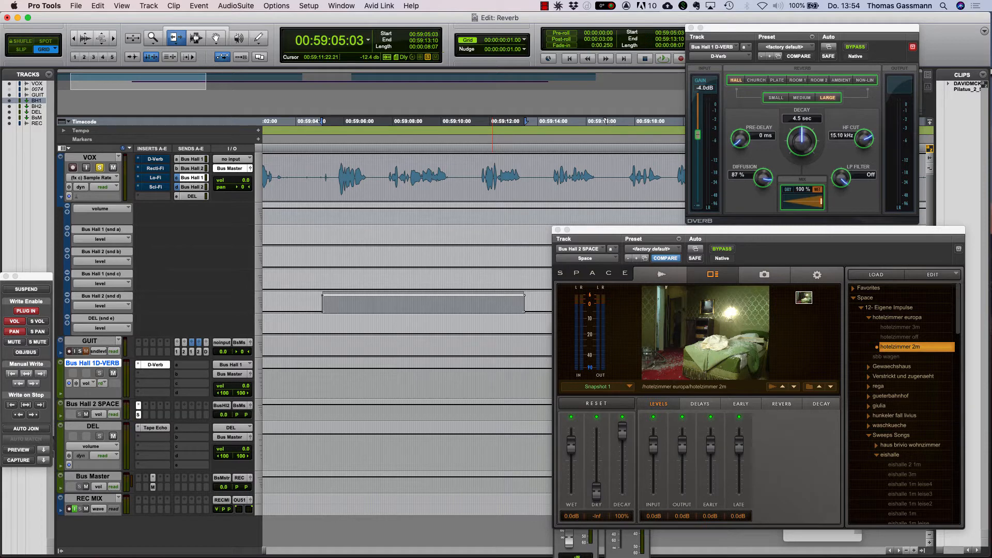
- Load the gueterbahnhofhalle_20m impulse from the gueterbahnhof folder in Space and audition the selected passage with it
left_click(868, 396)
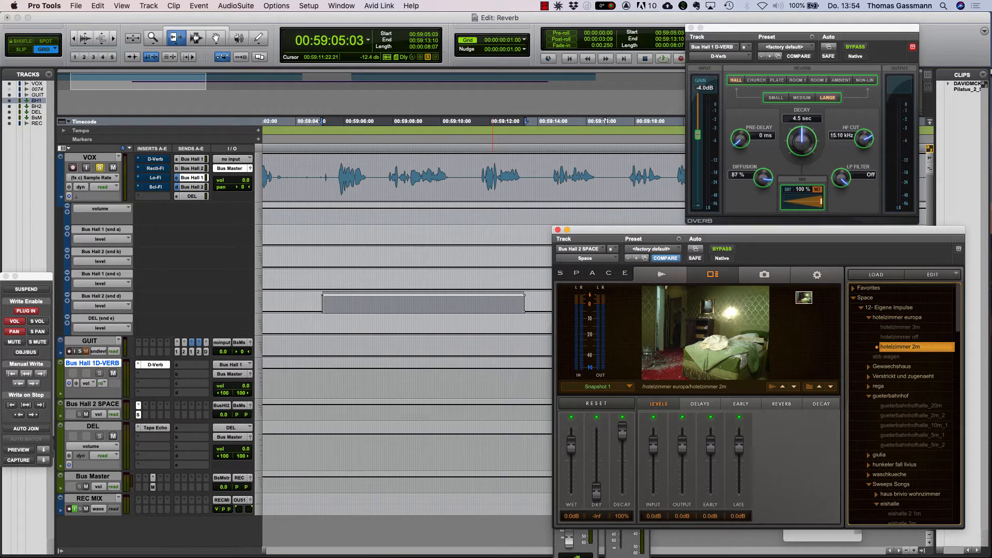
double_click(913, 416)
left_click(911, 406)
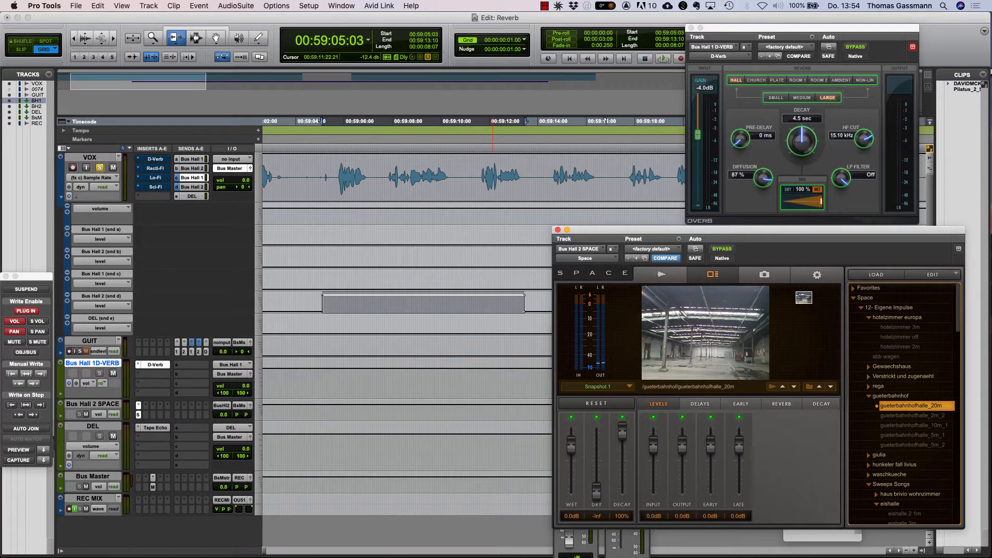
key("space")
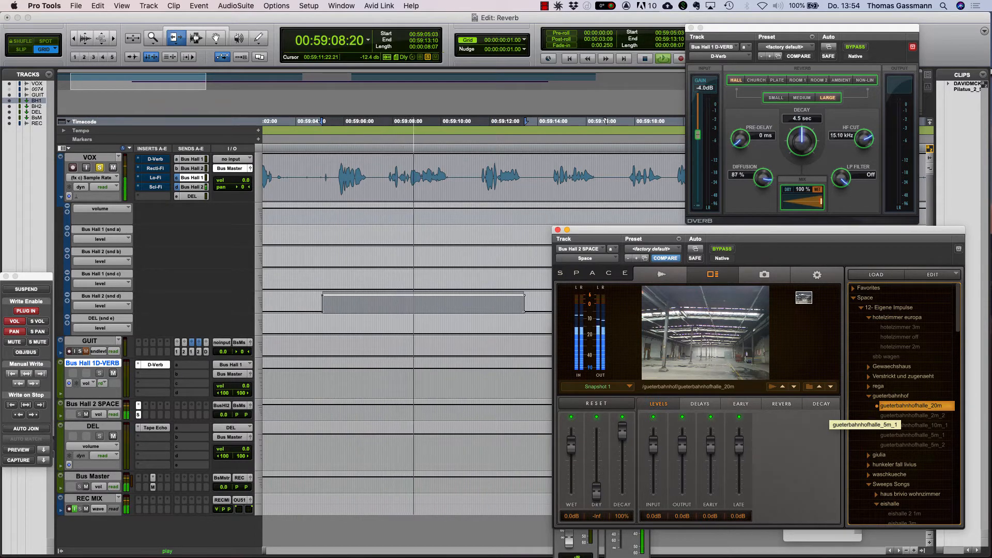
key("space")
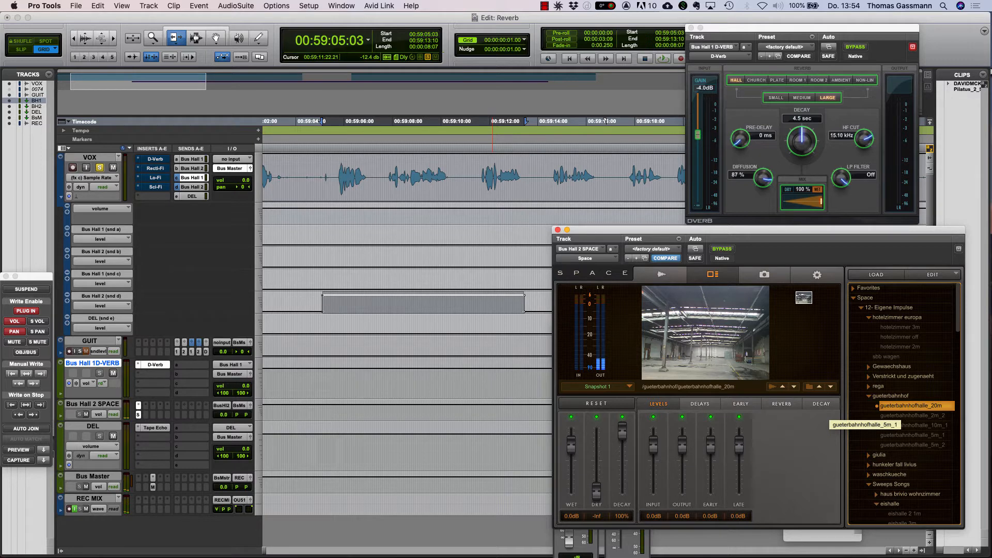
- Load the eishalle 1m leise3 impulse from the eishalle folder in Space and play the selected passage
scroll(901, 434, "down", 1)
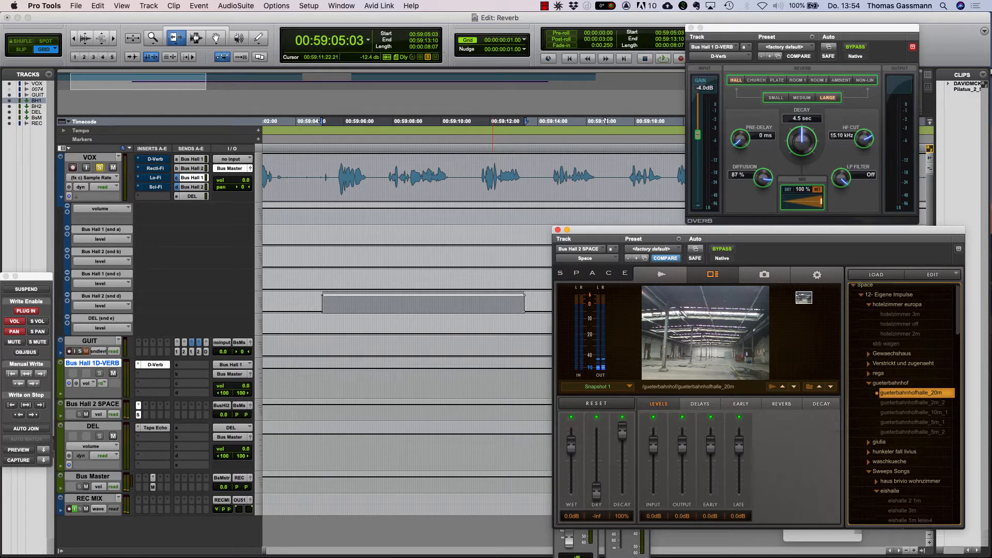
scroll(904, 403, "down", 10)
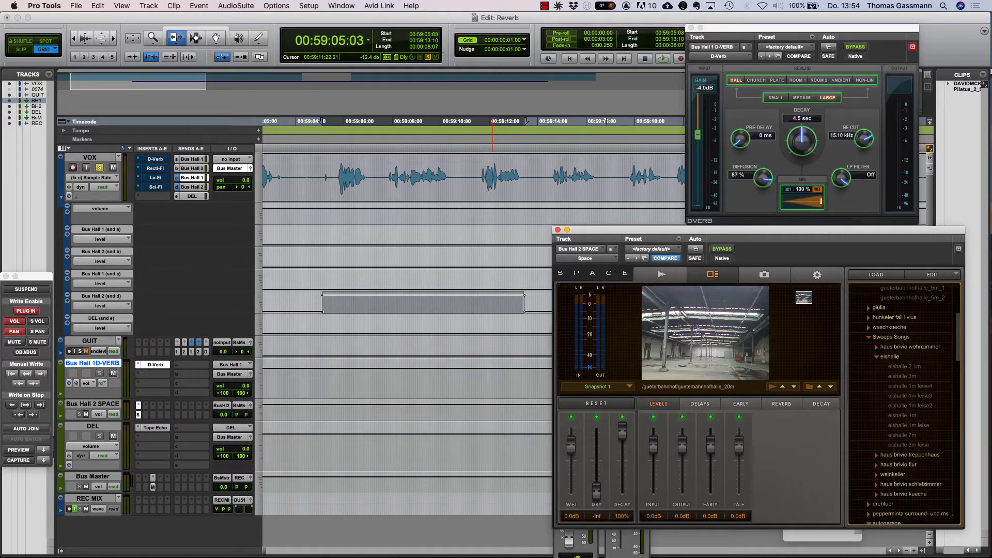
left_click(910, 396)
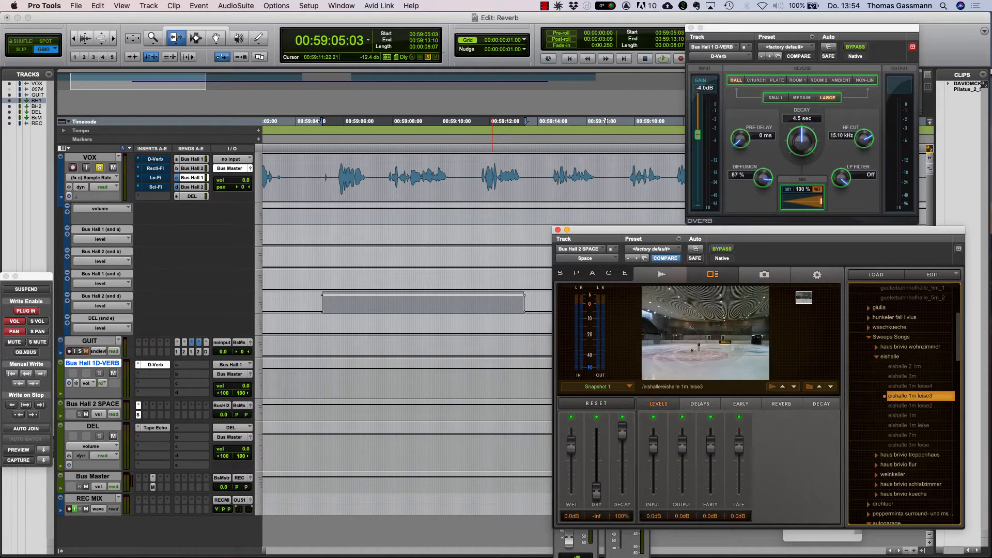
key("space")
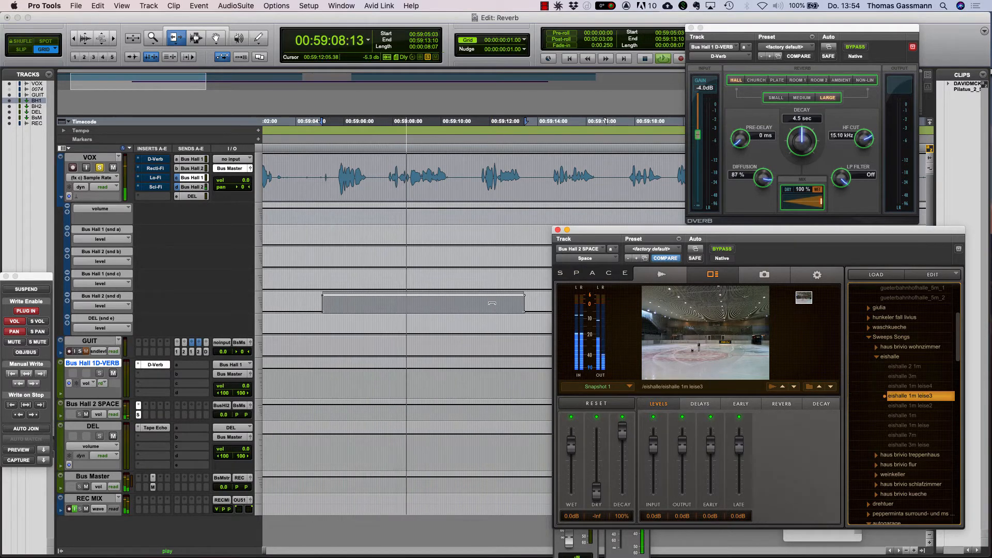
- Fine-tune the VOX track's Bus Hall 2 send d level automation while the passage plays through the eishalle impulse
left_click_drag(492, 304, 487, 300)
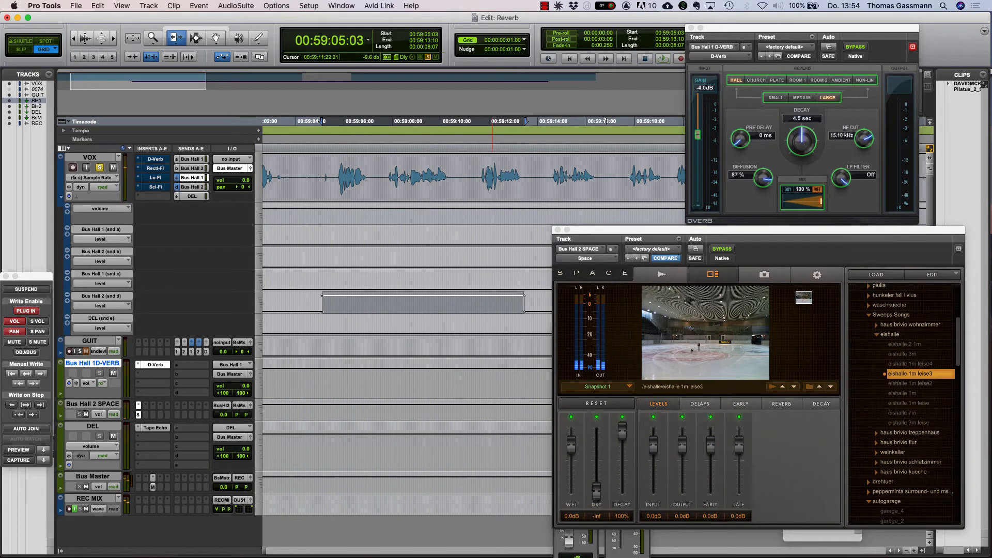
- Load the schlafzimmer 4m off impulse from the haus brivio schlafzimmer folder in Space and audition the selected passage with it
left_click(877, 462)
scroll(876, 462, "down", 3)
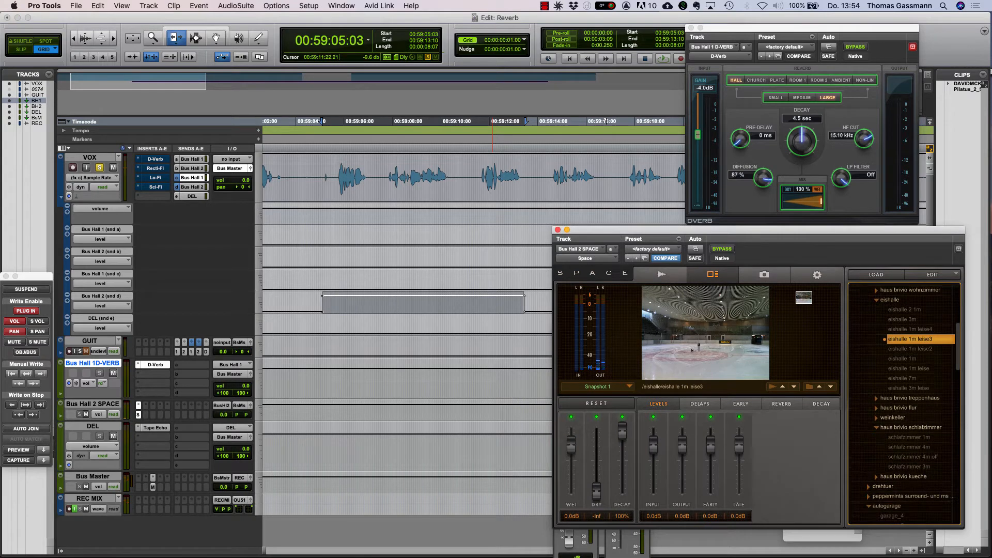
left_click(912, 457)
key("space")
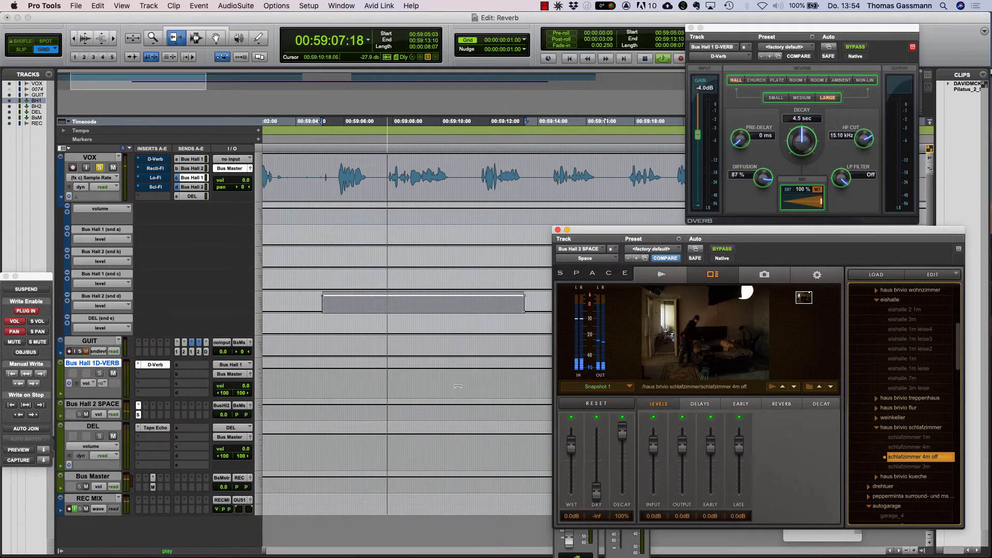
key("super+bracketleft")
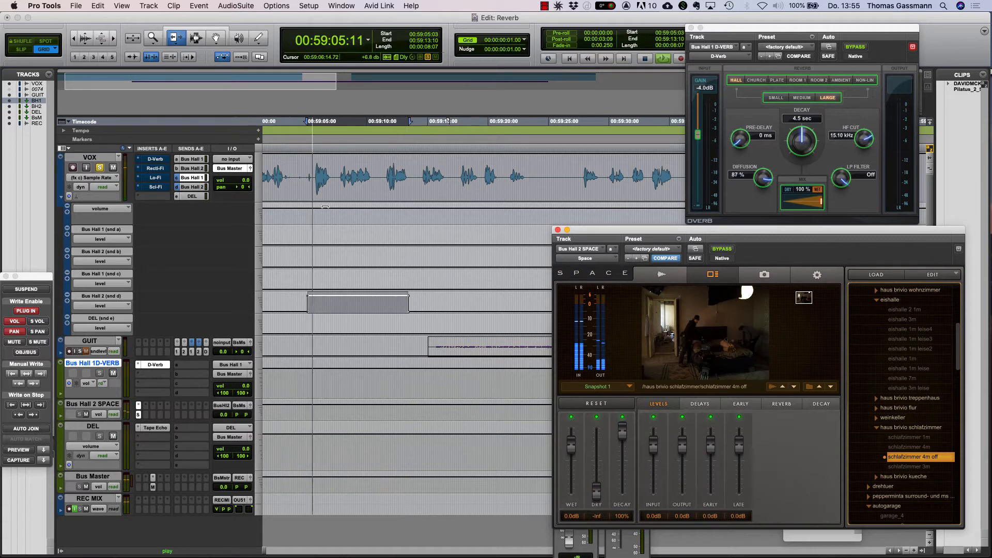
key("space")
- Load the m-st Iron Bath impulse from 09- Tiny Spaces in Space and lower the Bus Hall 2 send d level during playback
scroll(905, 405, "down", 8)
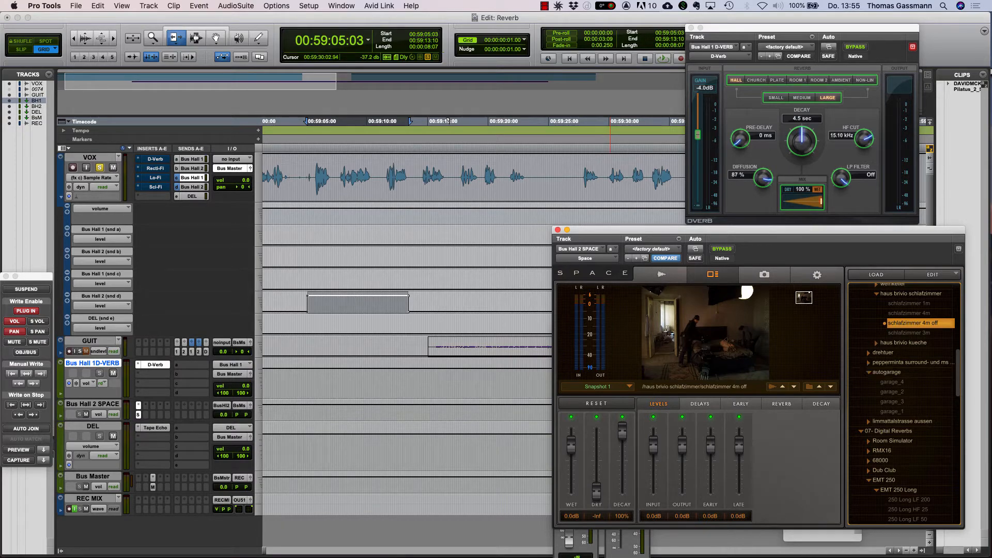
key("super+bracketleft")
key("super+bracketleft")
key("super+bracketleft")
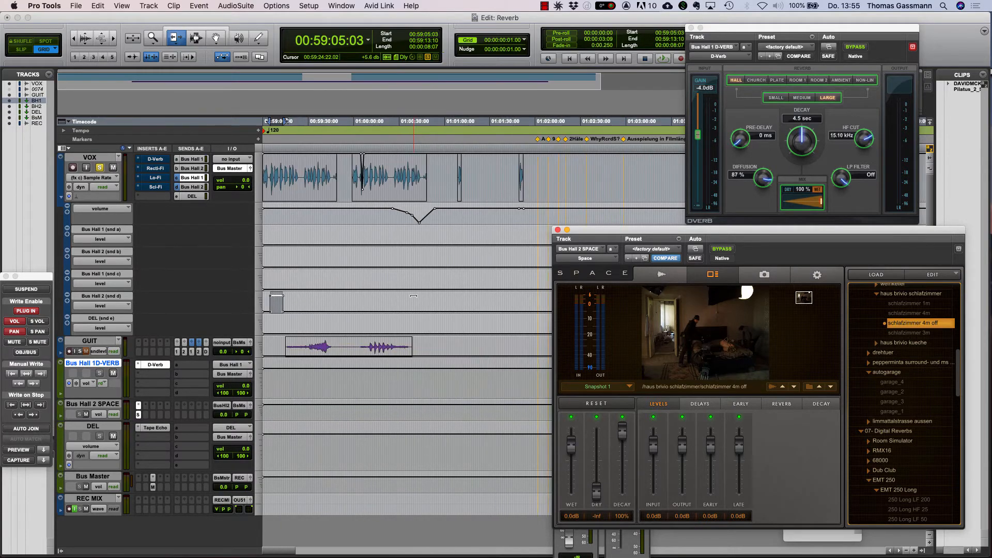
key("super+bracketright")
key("super+bracketright")
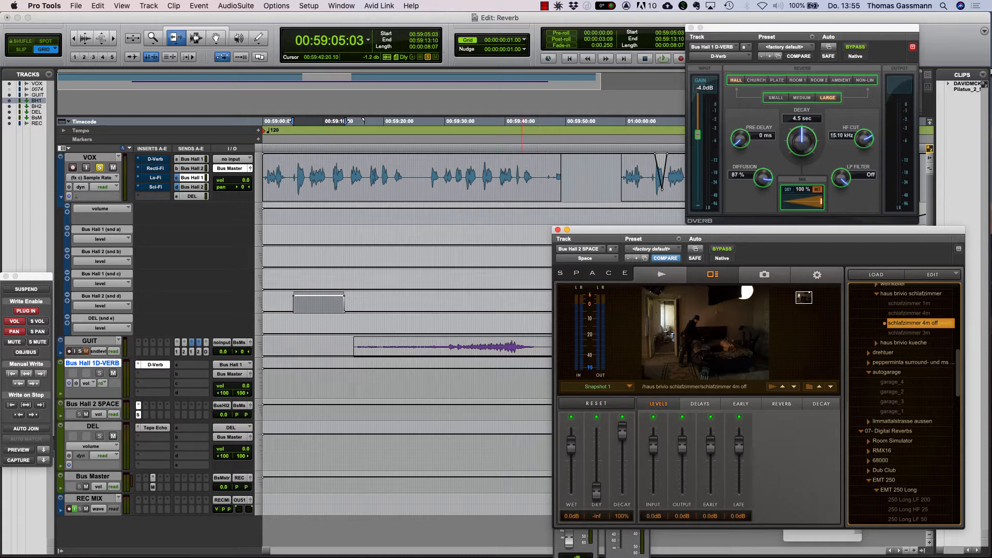
scroll(904, 402, "down", 15)
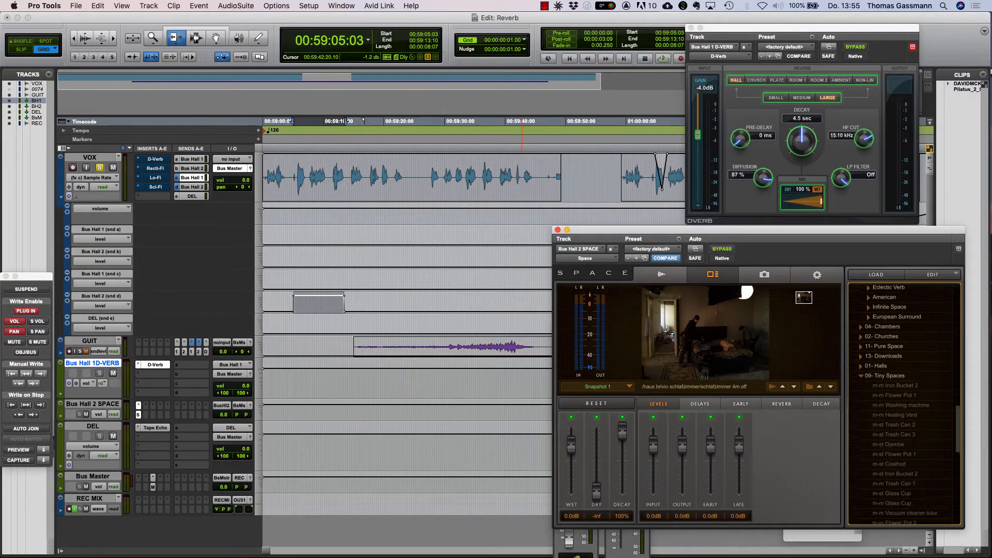
scroll(904, 403, "down", 4)
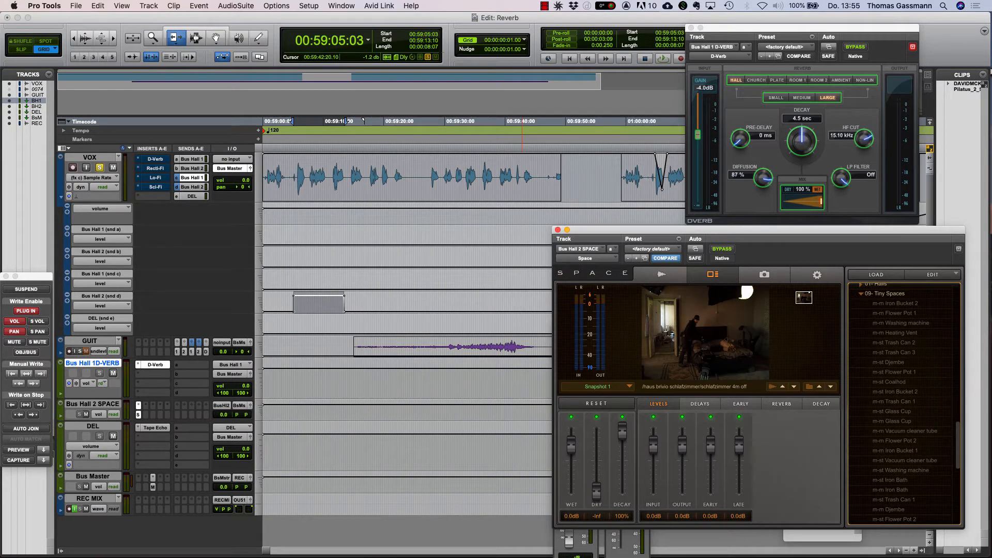
double_click(891, 480)
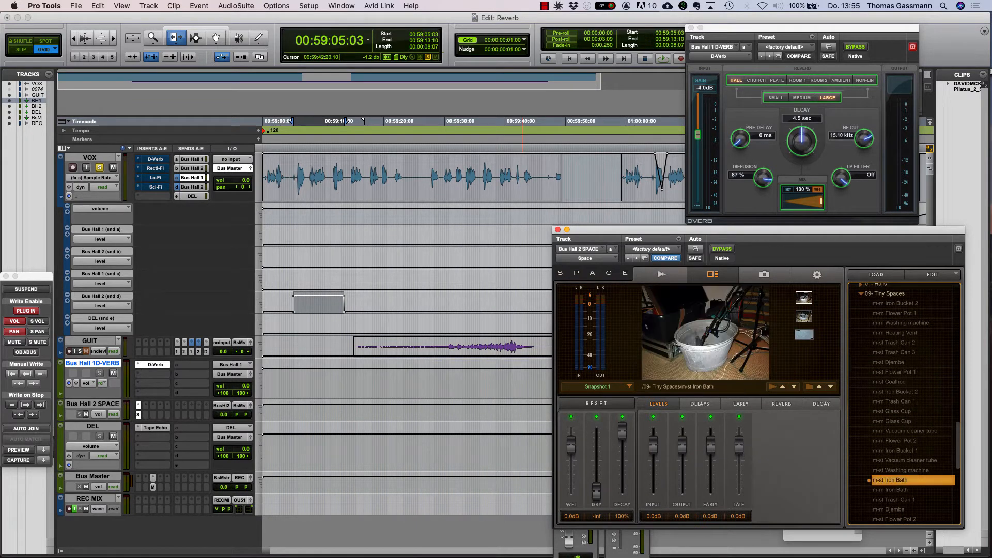
key("space")
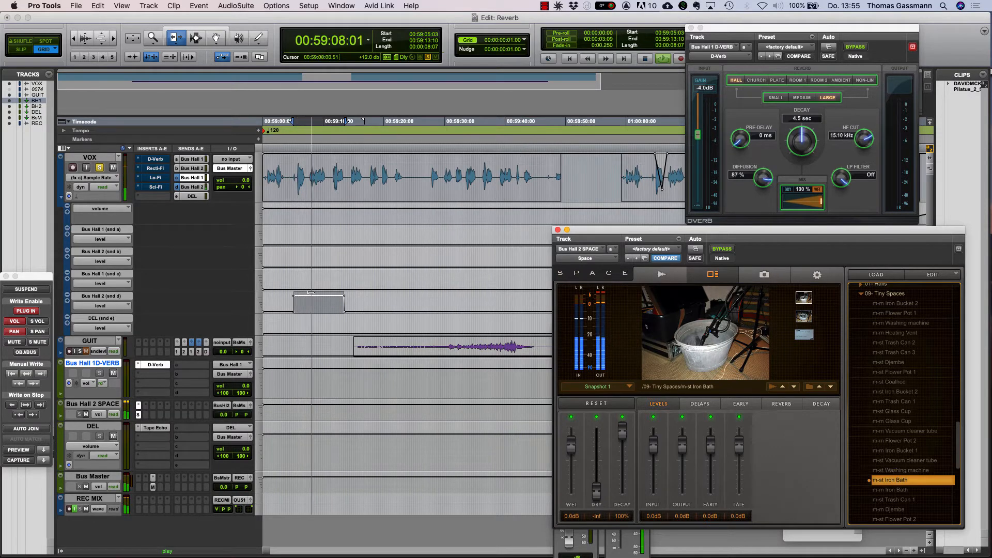
left_click_drag(311, 299, 311, 301)
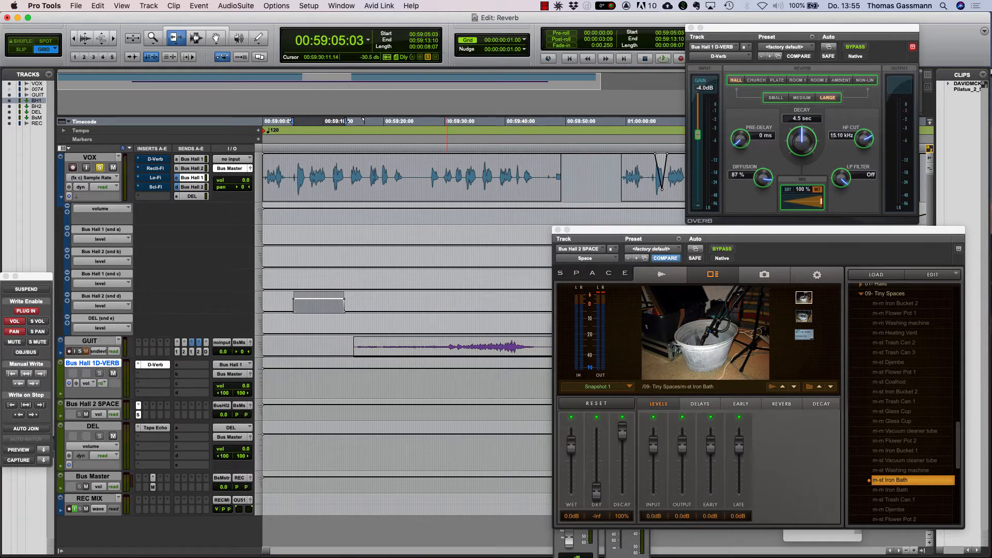
- Load the m-st Glass Cup impulse in Space and raise the Bus Hall 2 send d level slightly while auditioning the passage
double_click(892, 412)
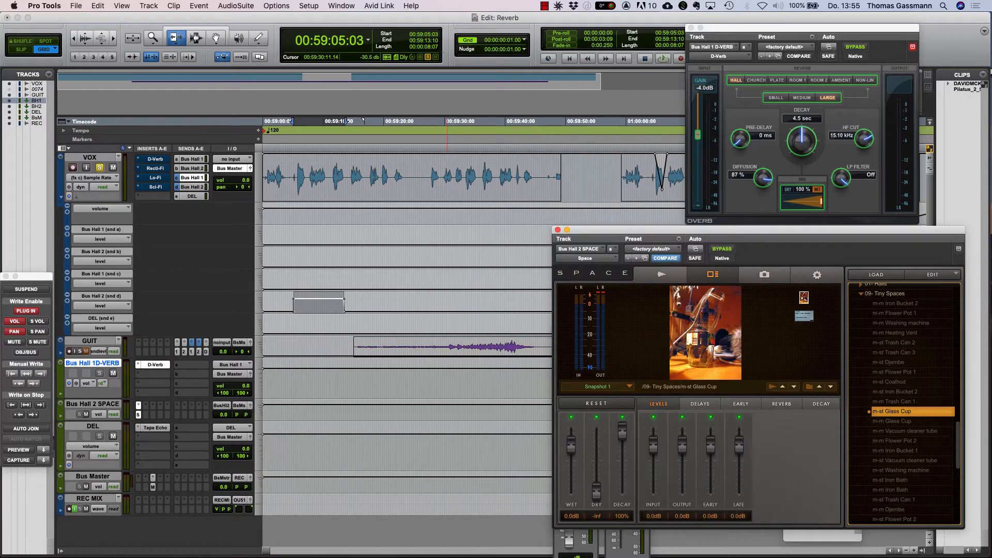
key("space")
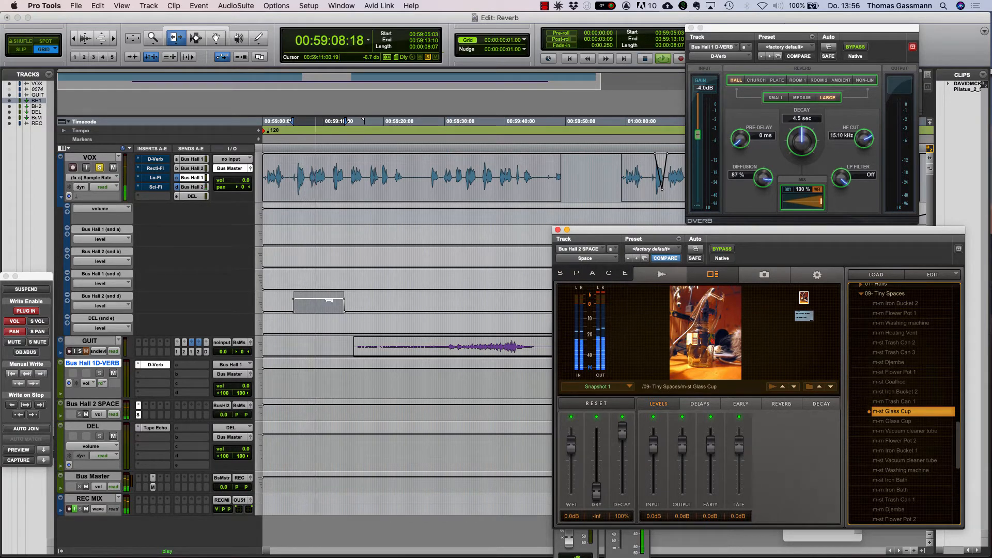
left_click(328, 300)
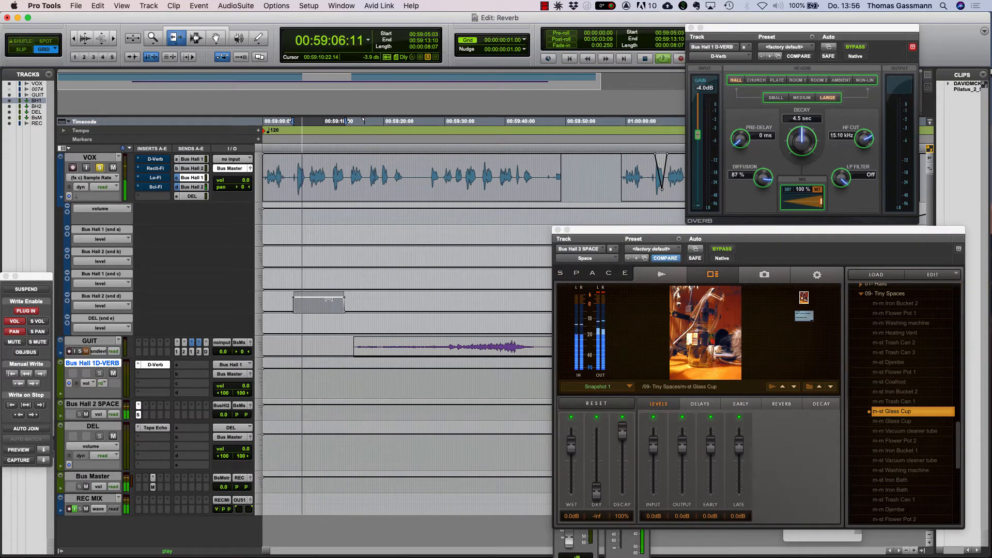
key("space")
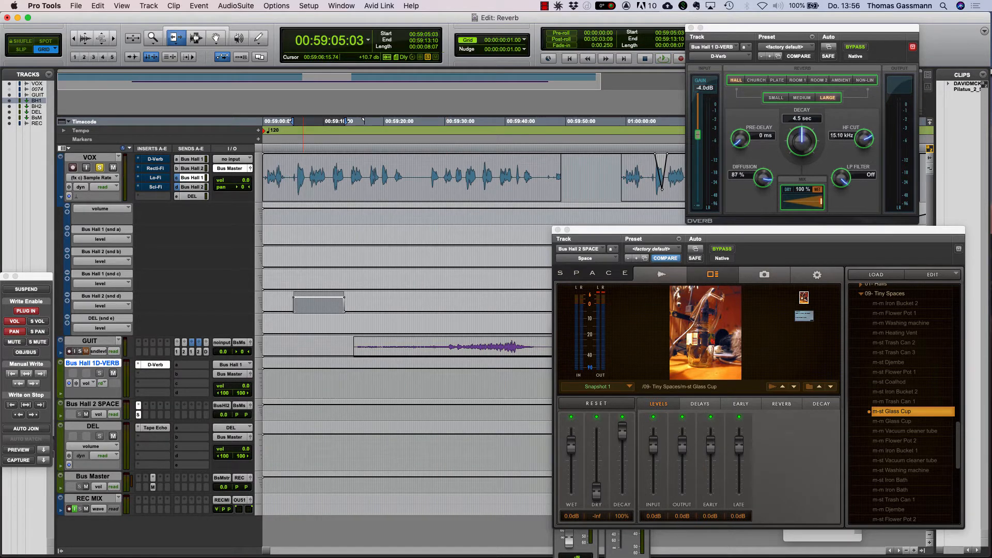
- Show the VOX send a fader beside the tracks and pull the VOX volume automation of the selected passage down to -∞
left_click(192, 159)
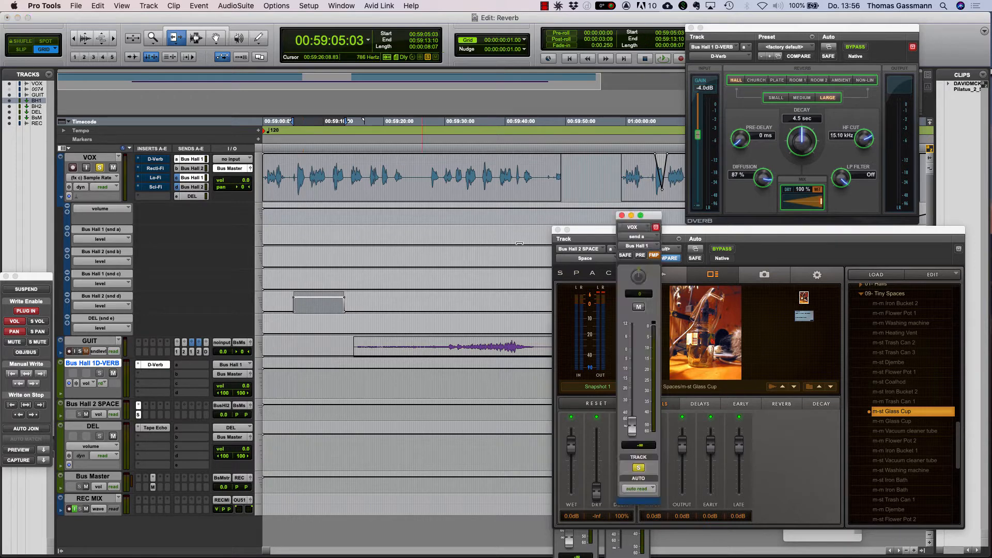
left_click_drag(646, 215, 446, 101)
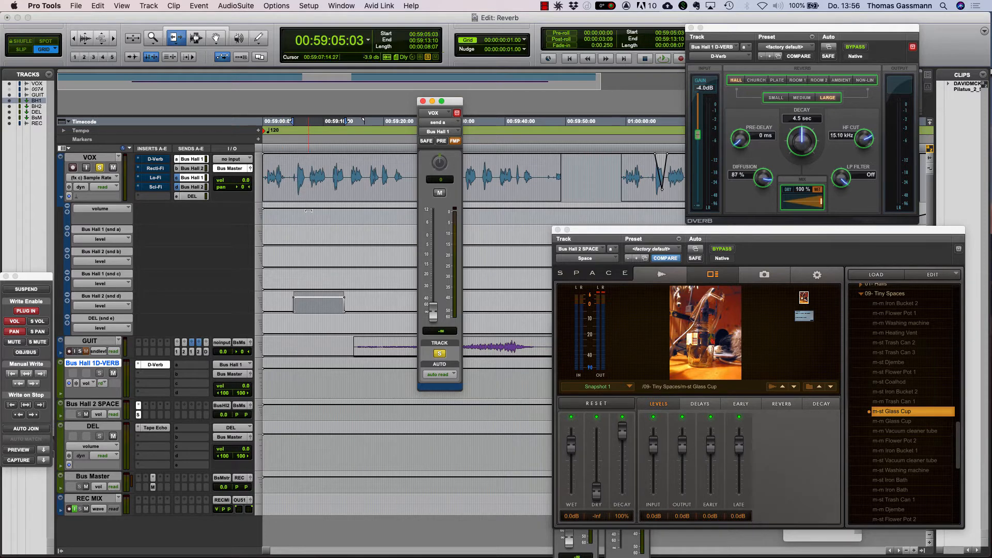
key("p")
key("p")
key("p")
key("p")
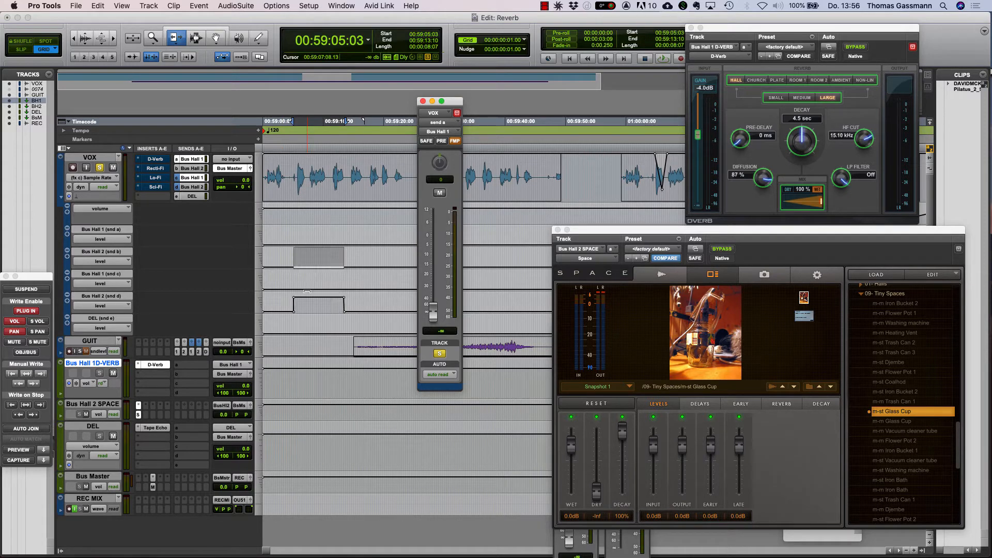
left_click_drag(306, 214, 305, 235)
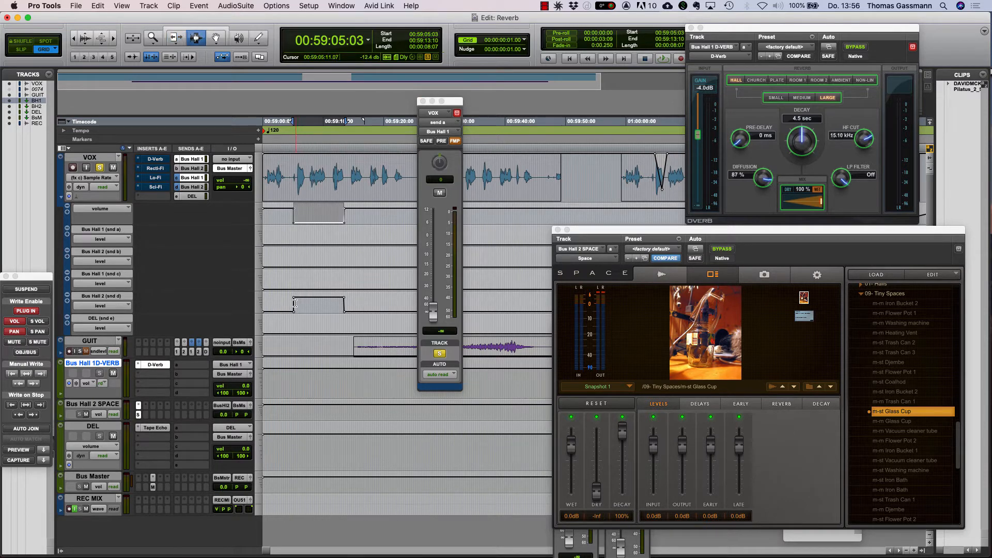
- Play the passage with a slightly raised Bus Hall 2 send d level and inspect that send's pre-fader setting
key("space")
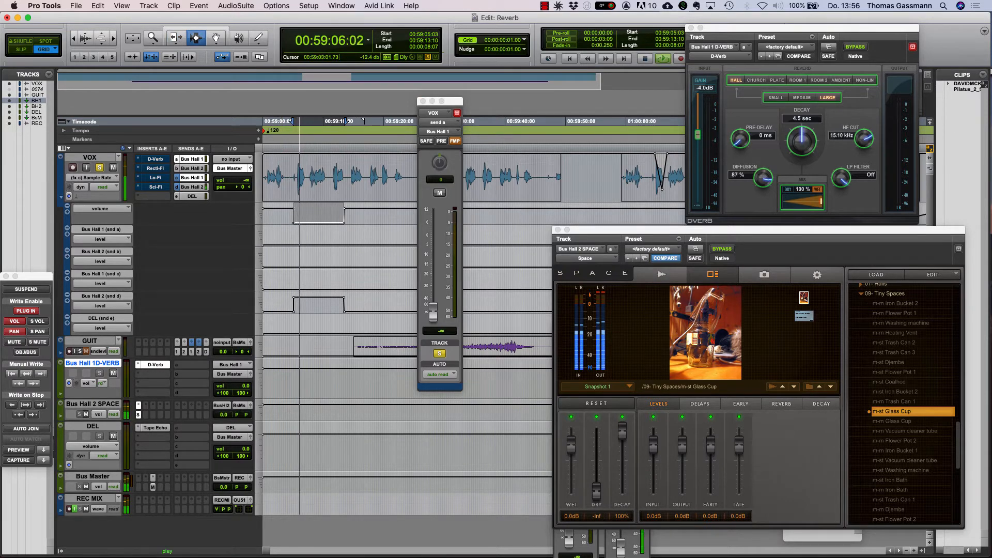
left_click_drag(315, 302, 315, 300)
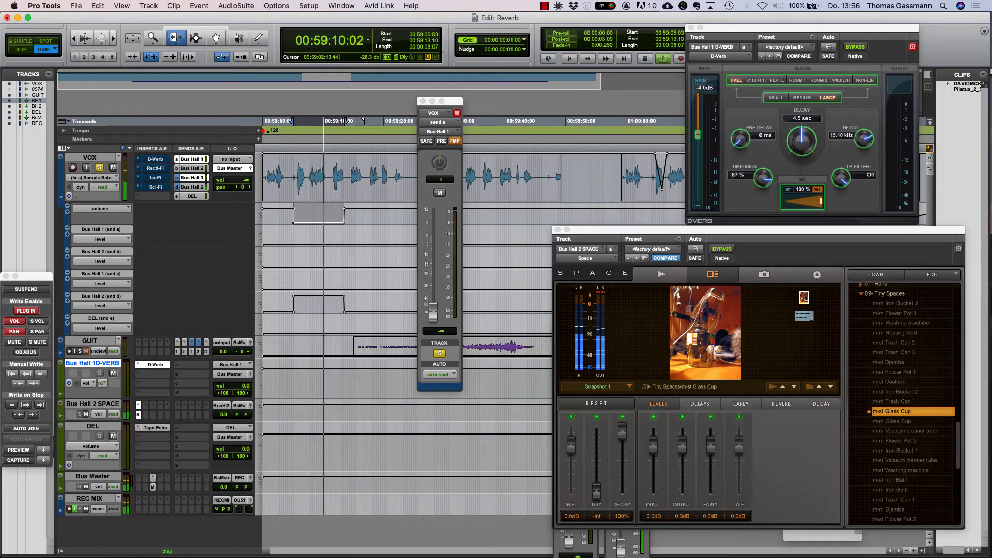
key("space")
left_click(192, 187)
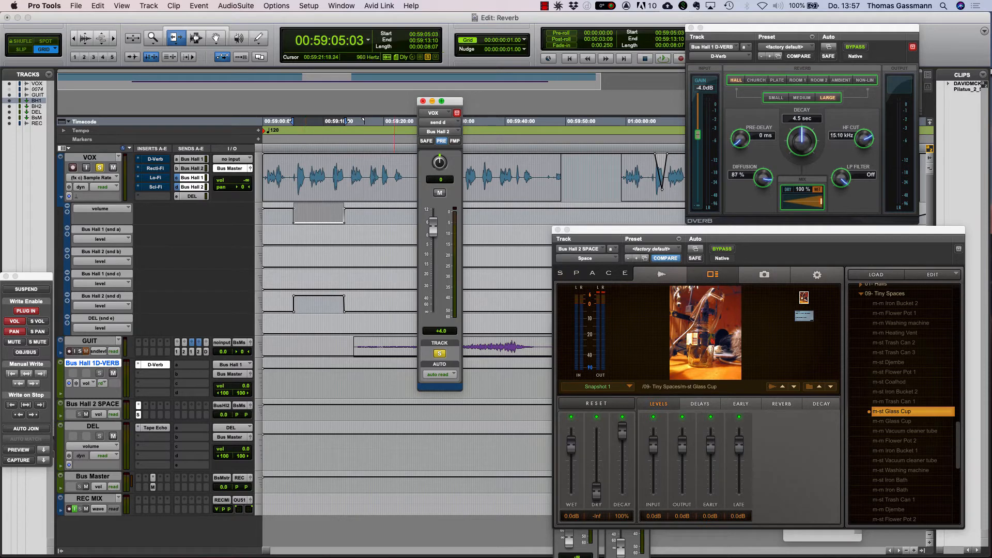
left_click(423, 102)
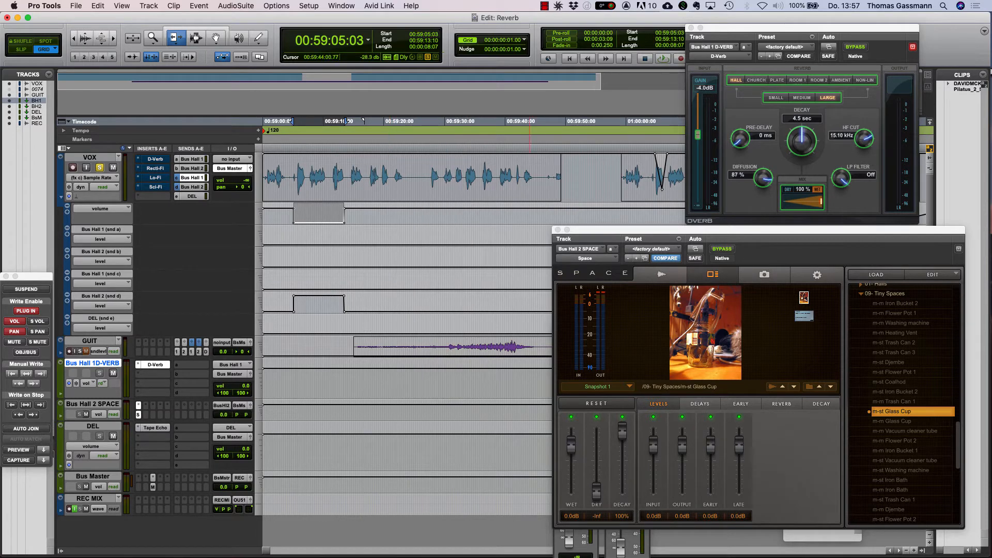
- Load the gueterbahnhofhalle_10m_1 impulse from the gueterbahnhof folder and move the Space window away from the automation lanes
scroll(904, 403, "down", 10)
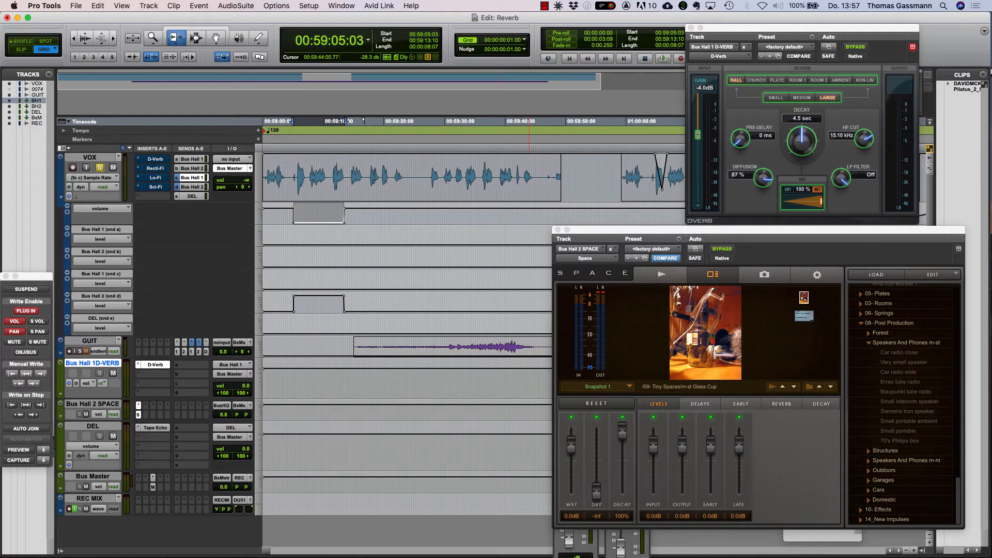
scroll(904, 403, "up", 10)
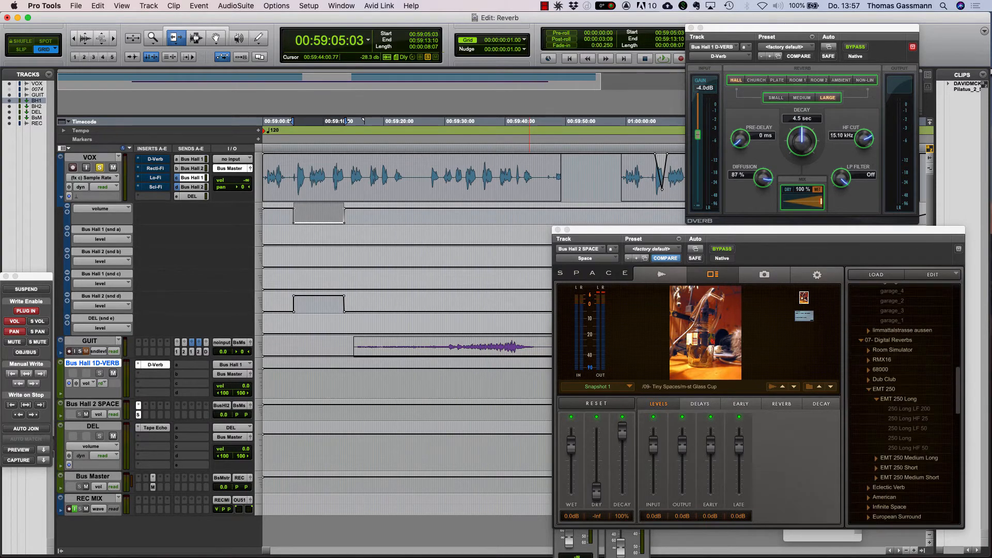
scroll(904, 403, "up", 5)
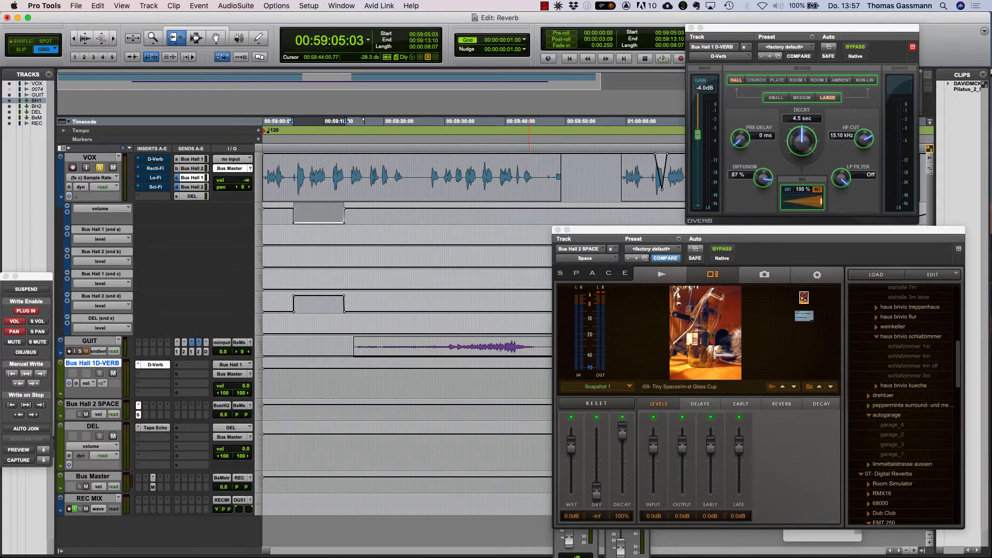
scroll(904, 403, "up", 6)
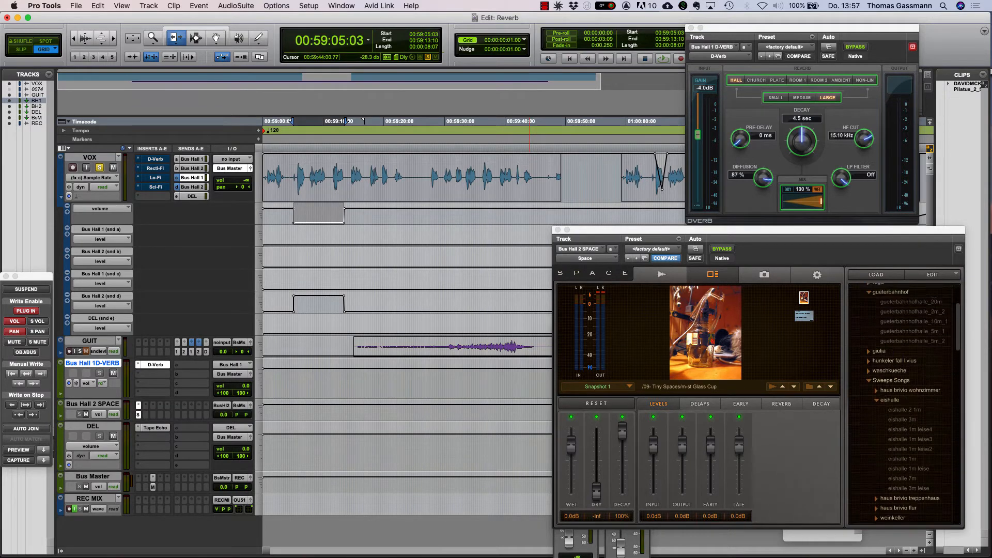
scroll(904, 403, "up", 2)
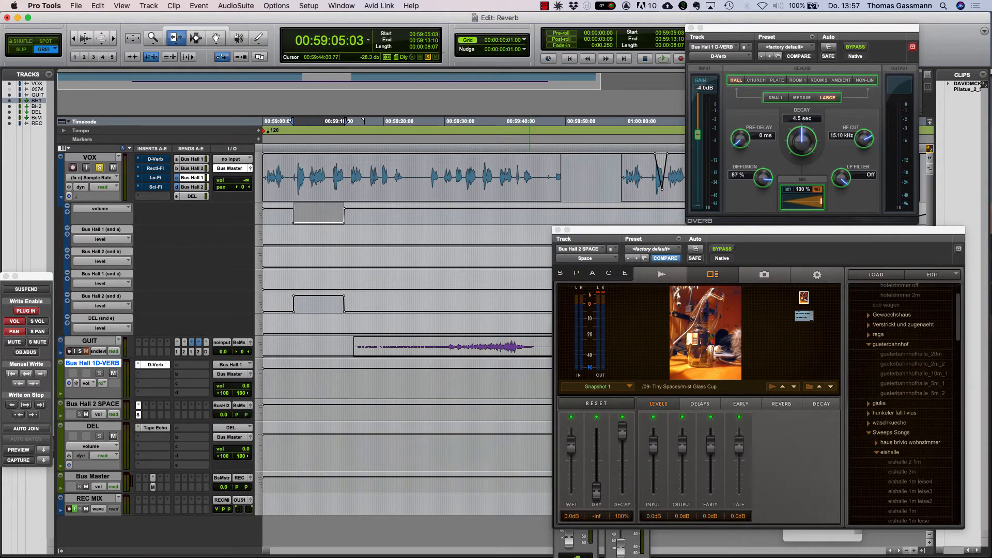
double_click(914, 374)
left_click_drag(749, 230, 895, 290)
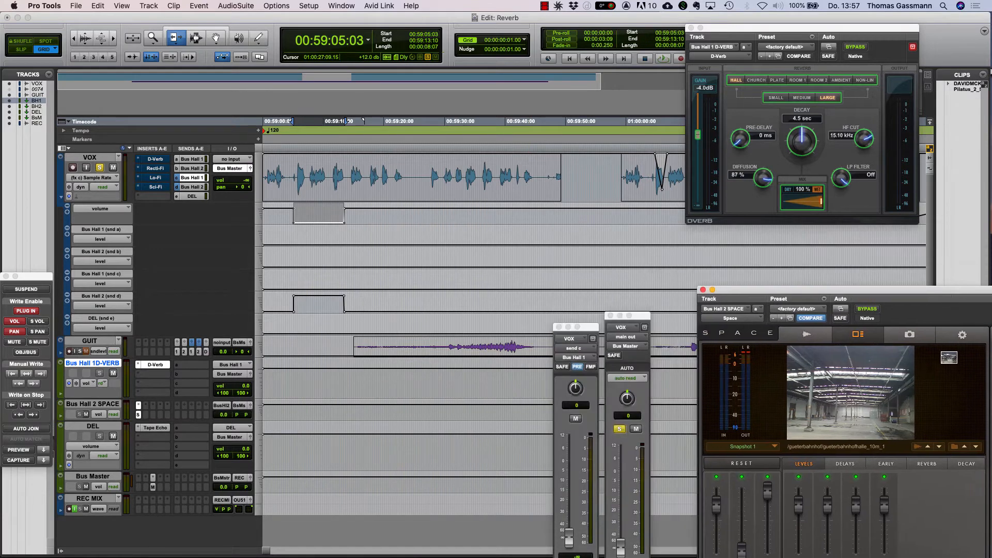
- Delete the VOX automation in the volume and Bus Hall send lanes from 00:59:03:16 to 00:59:27:16
key("F7")
left_click_drag(284, 211, 425, 312)
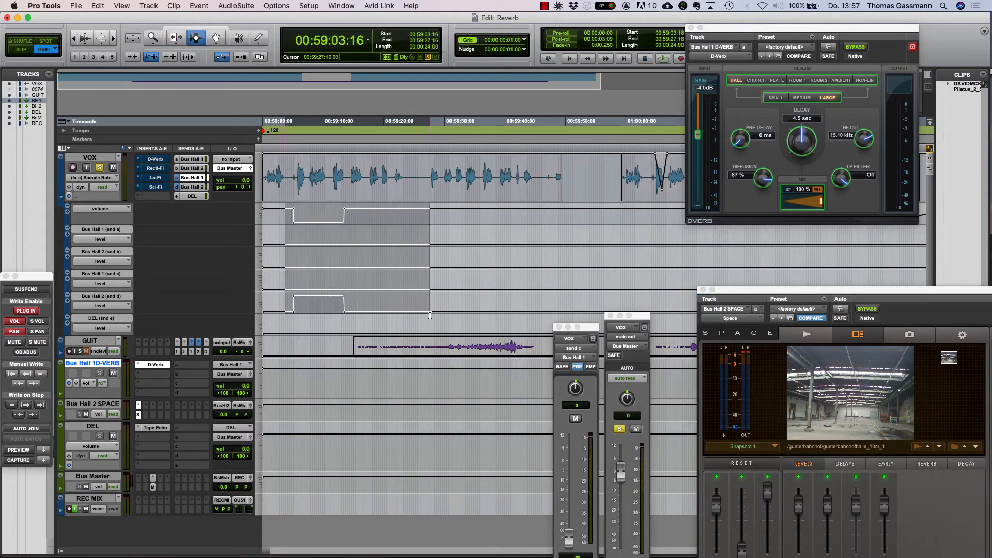
key("Delete")
- Draw a VOX volume fade falling from about 00:59:04 to a low near 00:59:23 and recovering by about 00:59:26
key("F8")
left_click(292, 209)
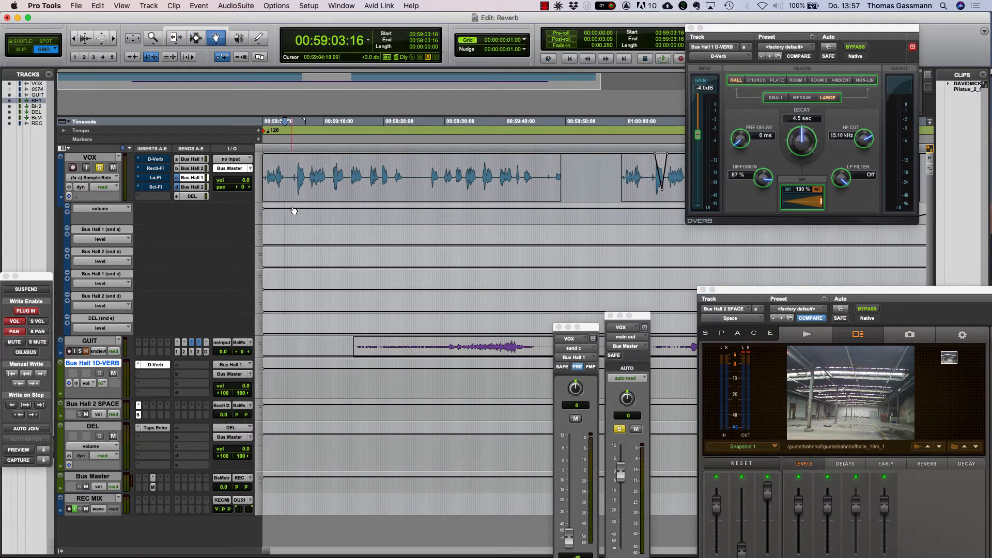
left_click(425, 208)
left_click_drag(406, 208, 406, 223)
- Draw a Bus Hall 2 send d level ramp rising from about 00:59:05 to a peak near 00:59:24 and falling by about 00:59:29
left_click(296, 312)
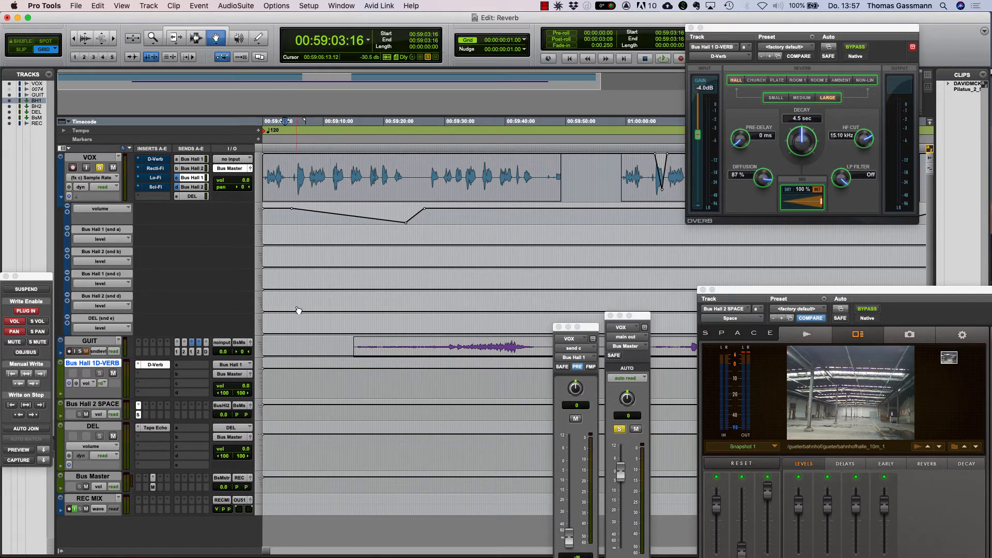
left_click(439, 311)
left_click_drag(412, 311, 409, 293)
- Play from 00:59:06:01 and add a breakpoint about halfway along the rising Bus Hall 2 send d ramp
left_click(299, 295)
key("space")
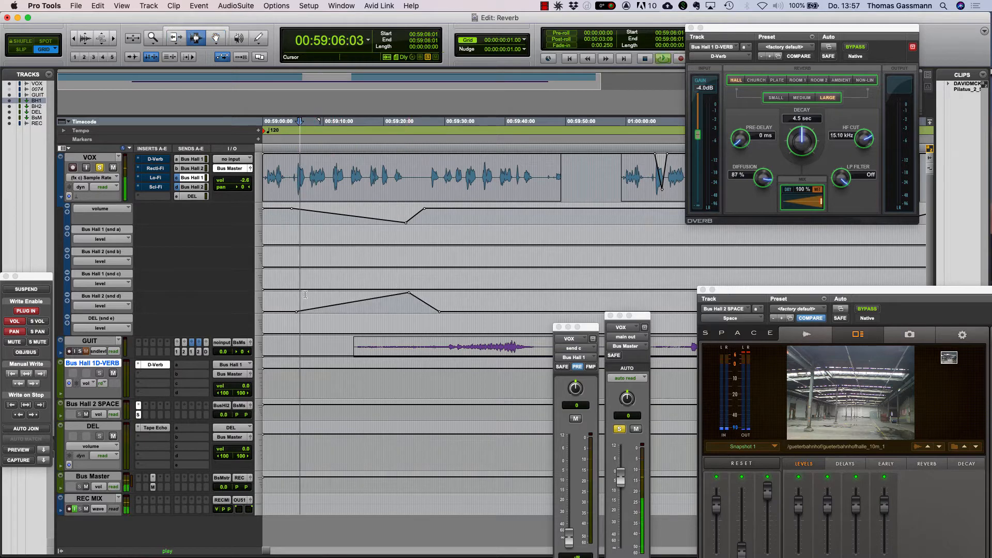
left_click(352, 302, "super")
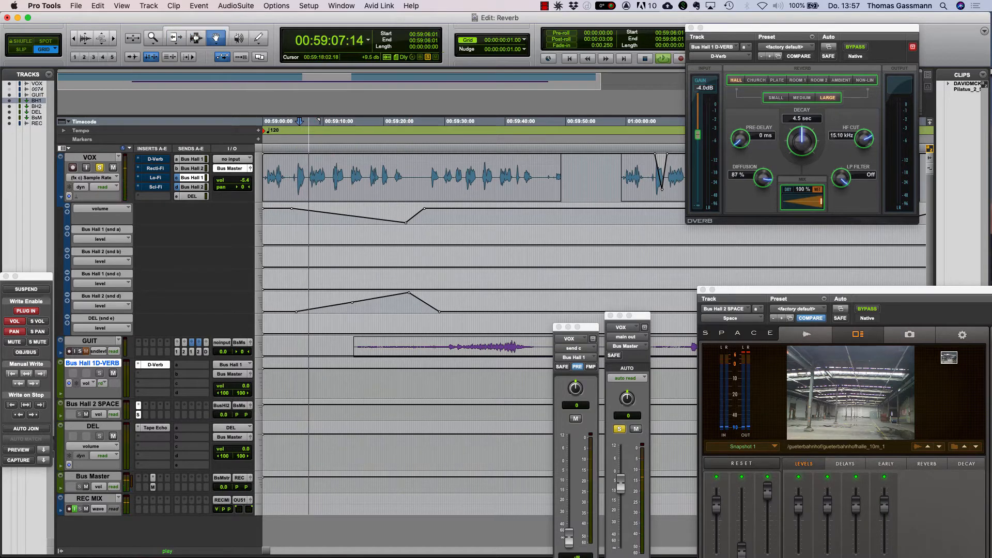
- Add Bus Hall 2 send d breakpoints near 00:59:18 and 00:59:21, and lower the point near 00:59:24 so the send falls earlier
left_click(377, 298)
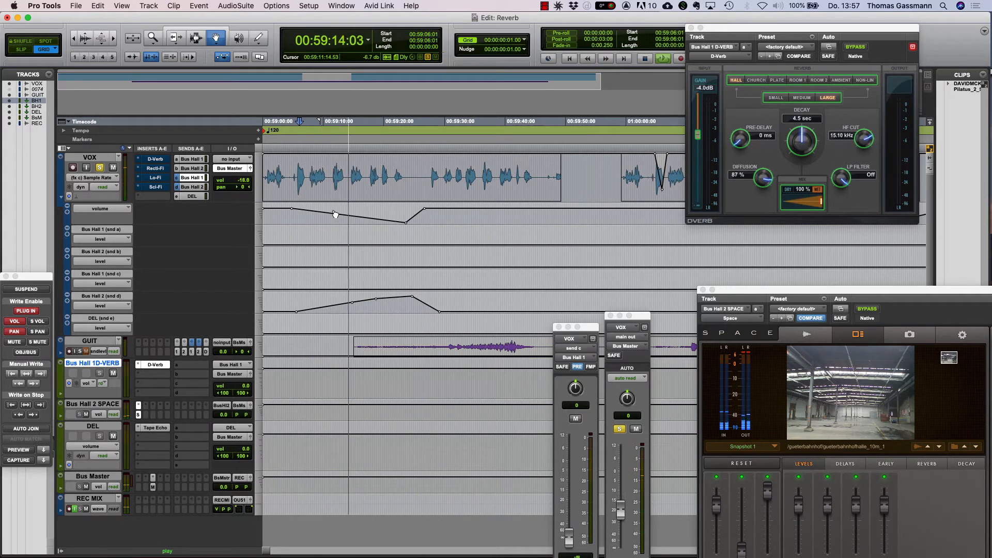
left_click(394, 299)
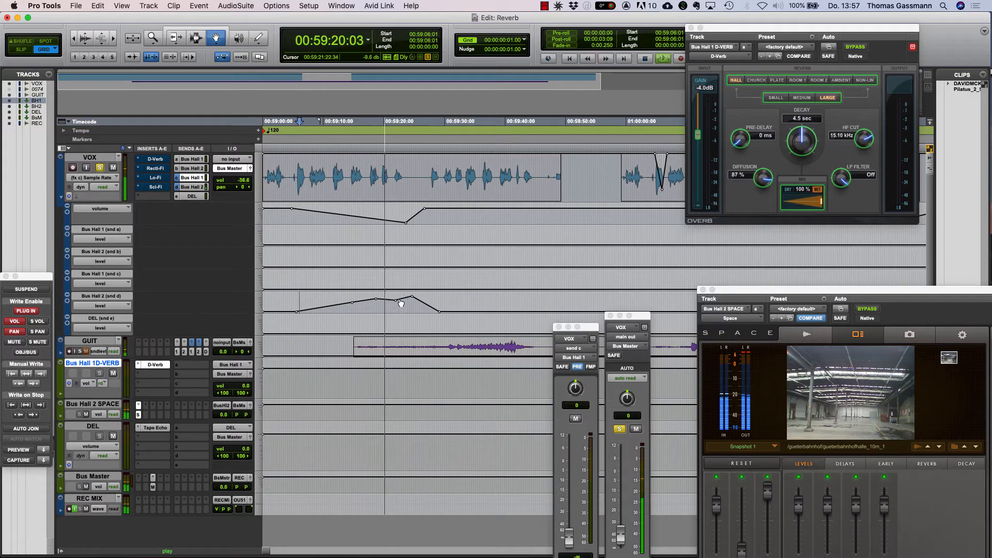
left_click_drag(410, 297, 412, 307)
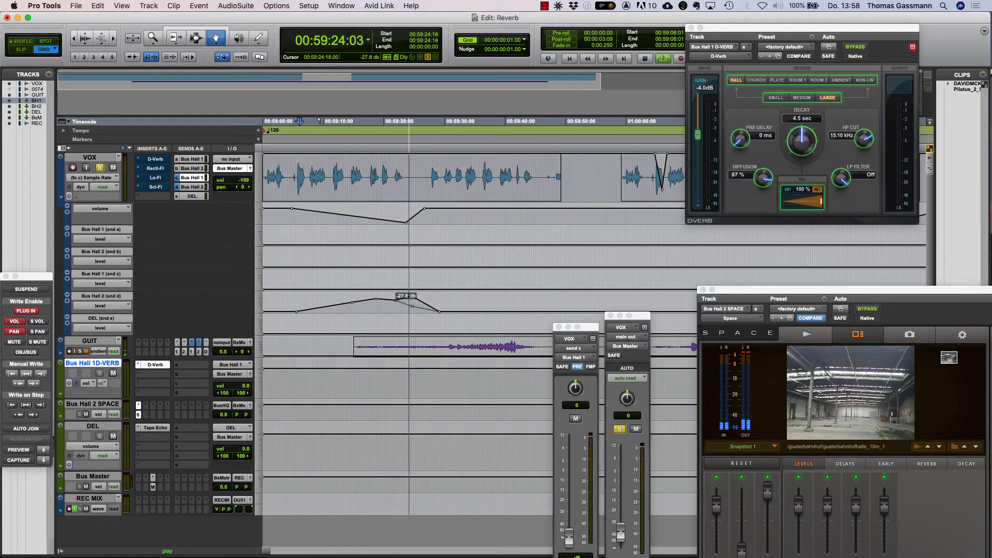
key("space")
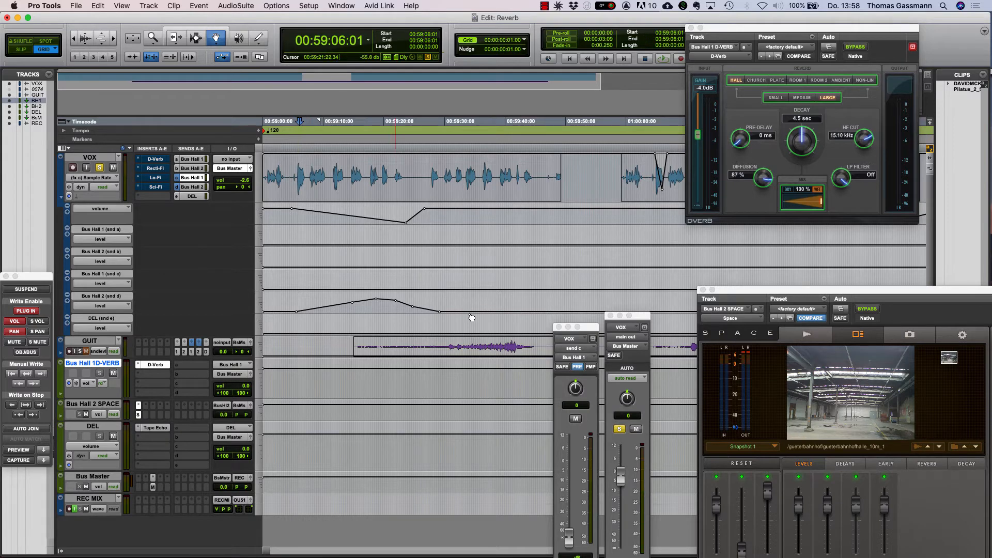
- Delete the Bus Hall 2 send d level curve and the first VOX volume dip at the start of the session
scroll(471, 317, "right", 10)
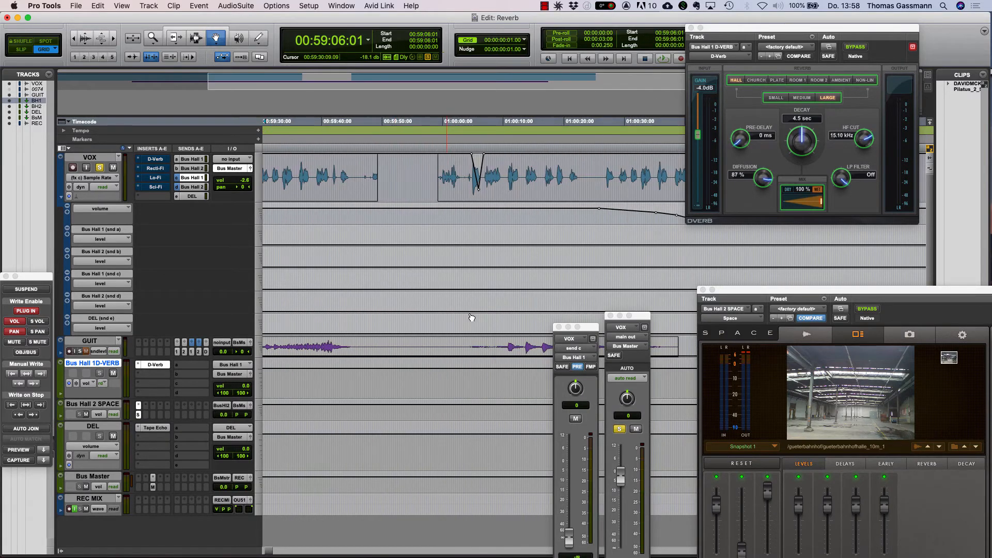
left_click_drag(802, 28, 822, 54)
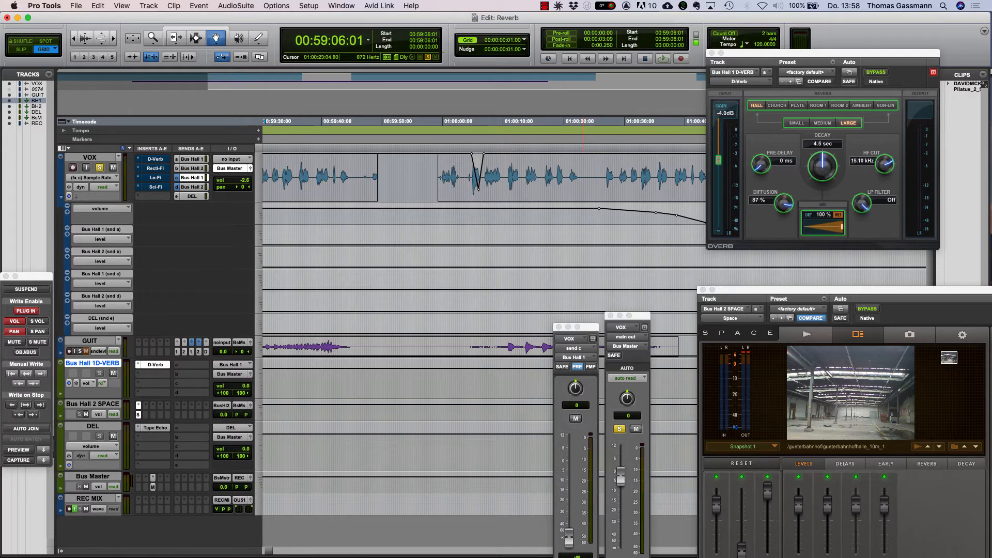
key("r")
key("r")
key("r")
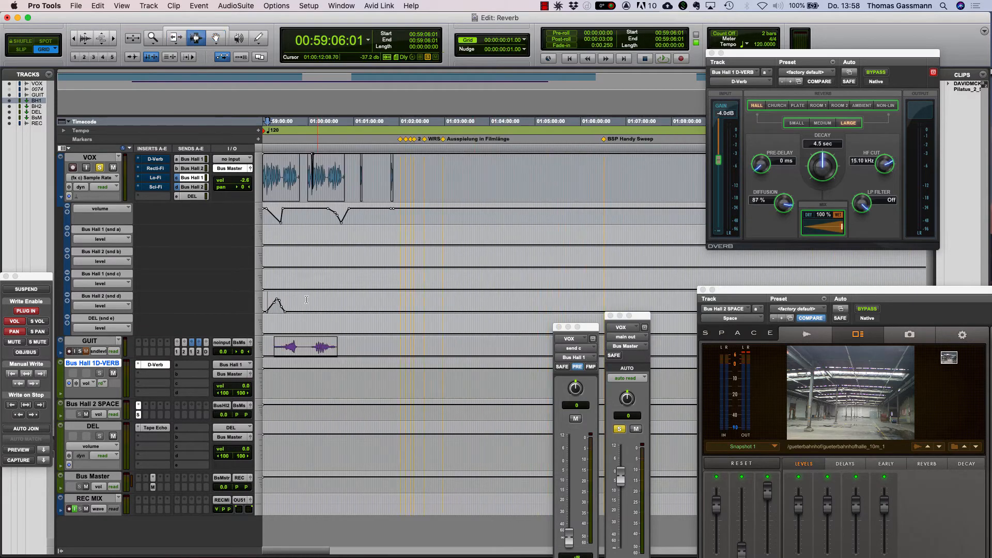
left_click_drag(302, 302, 262, 301)
key("Delete")
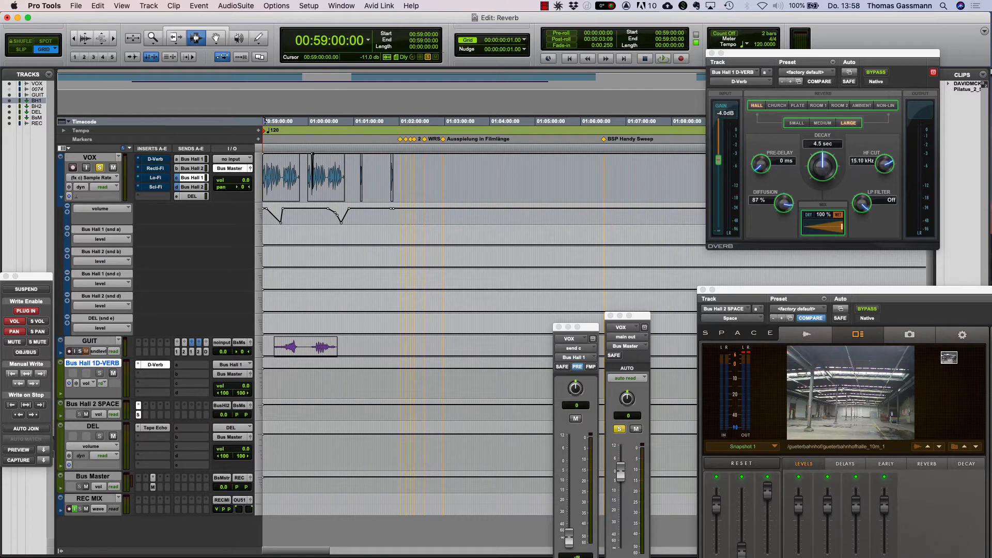
left_click_drag(290, 215, 286, 215)
left_click(269, 216)
- Raise the VOX Bus Hall 1 send a level between 00:59:04:06 and about 00:59:15
key("t")
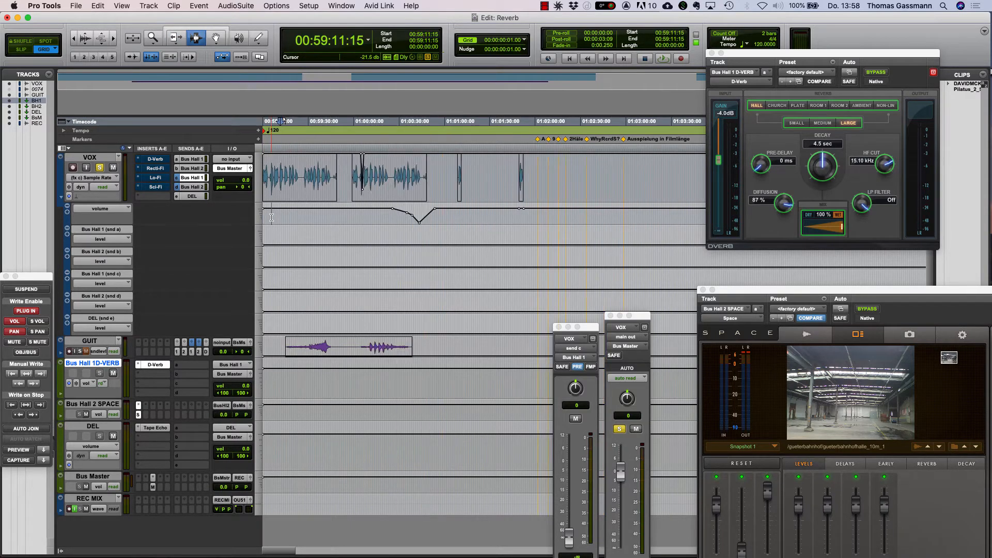
key("t")
key("t")
key("t")
left_click(315, 237)
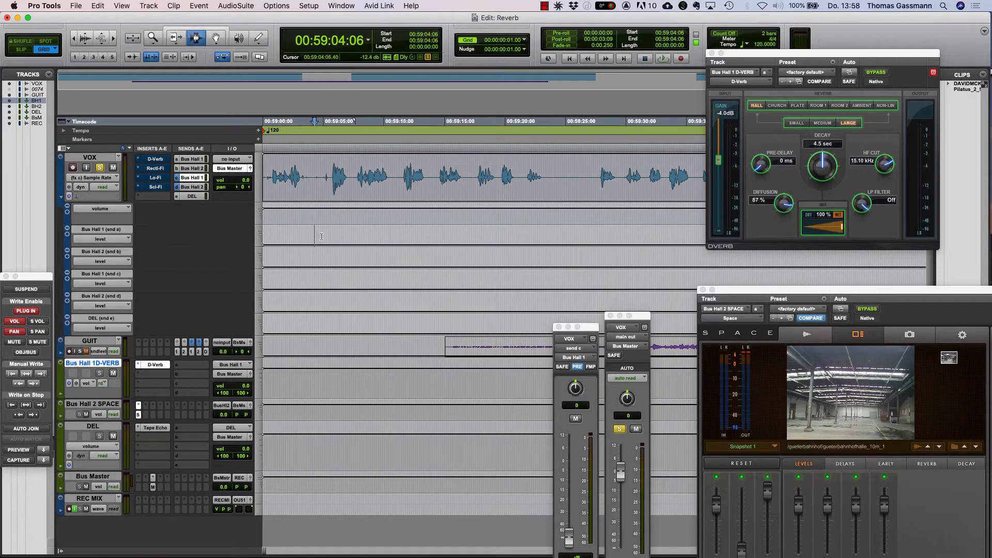
left_click_drag(321, 237, 446, 237)
left_click_drag(382, 231, 420, 199)
- Play the vocal from 00:59:05:20 to hear the raised Bus Hall 1 send, and park the cursor at 00:59:05:05
left_click(333, 227)
key("space")
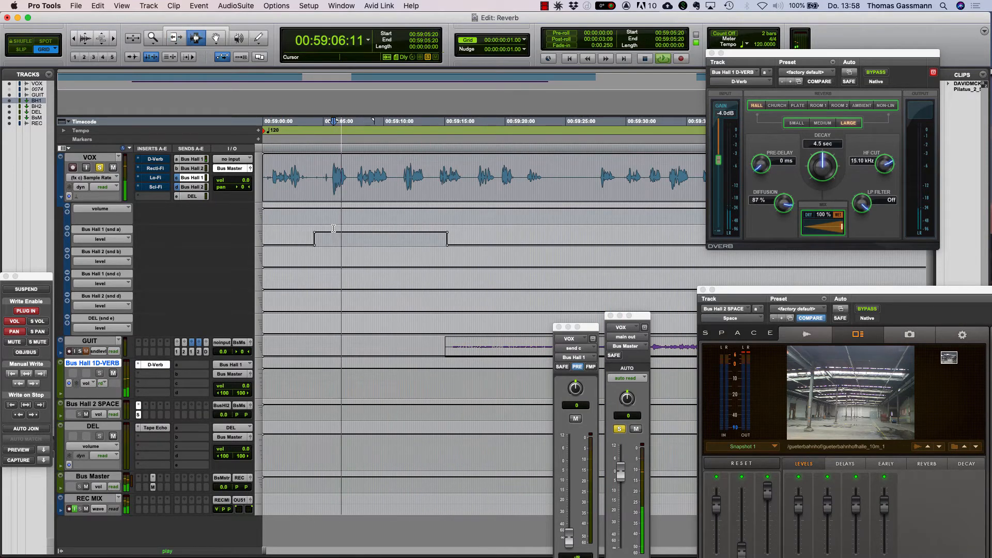
left_click_drag(334, 231, 333, 230)
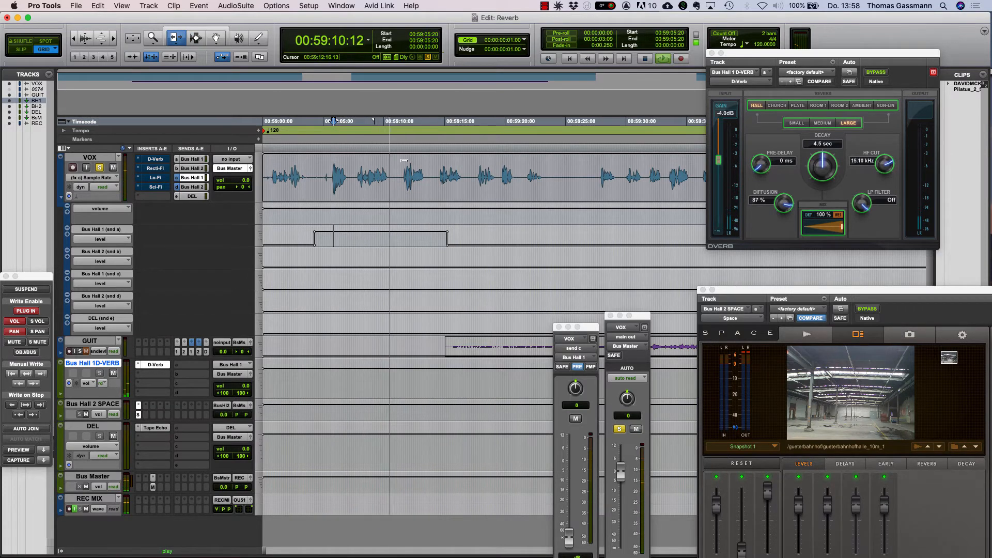
key("space")
key("F7")
left_click(326, 213)
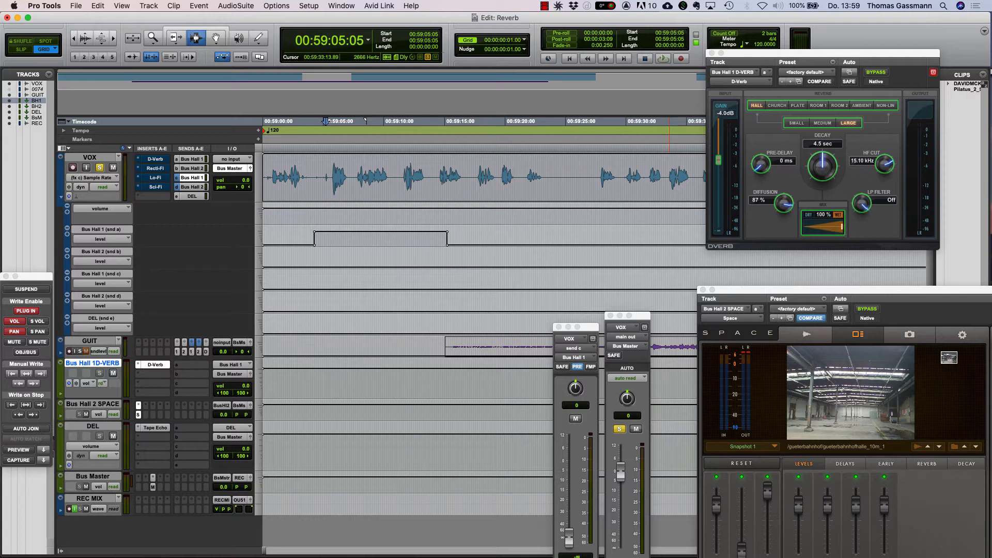
- Show the D-Verb decay automation on the Bus Hall 1 D-VERB track and move that track above VOX
left_click(823, 166, "ctrl+super")
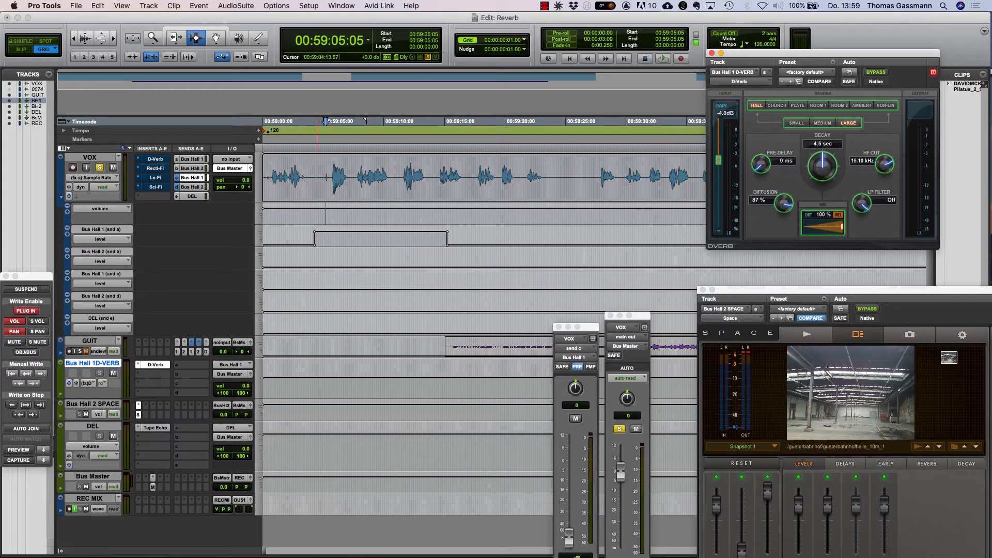
left_click(326, 213)
left_click_drag(92, 363, 93, 155)
- Draw D-Verb decay automation falling from about 00:59:07 to a low near 00:59:11, peaking near 00:59:13 and returning by about 00:59:14
key("F8")
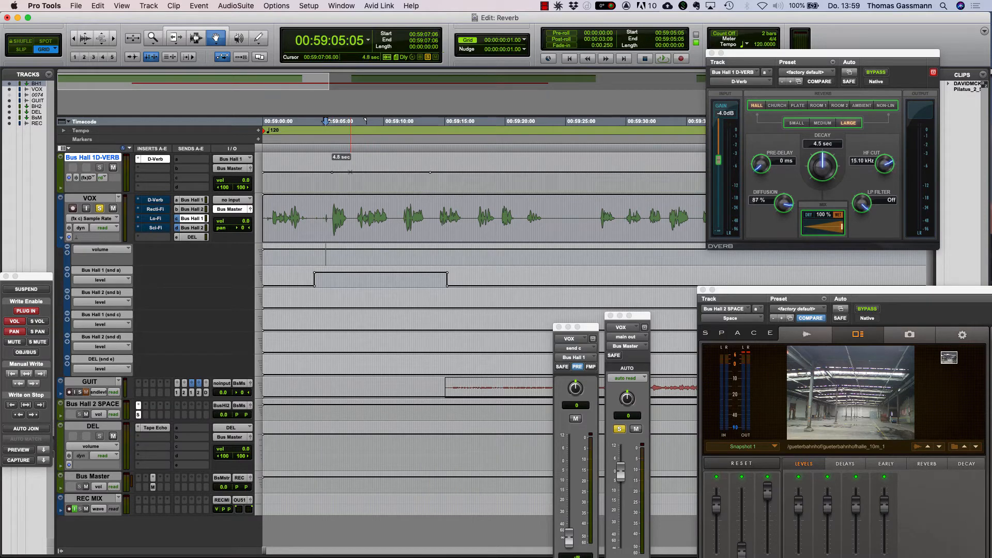
left_click_drag(376, 173, 421, 158)
key("F7")
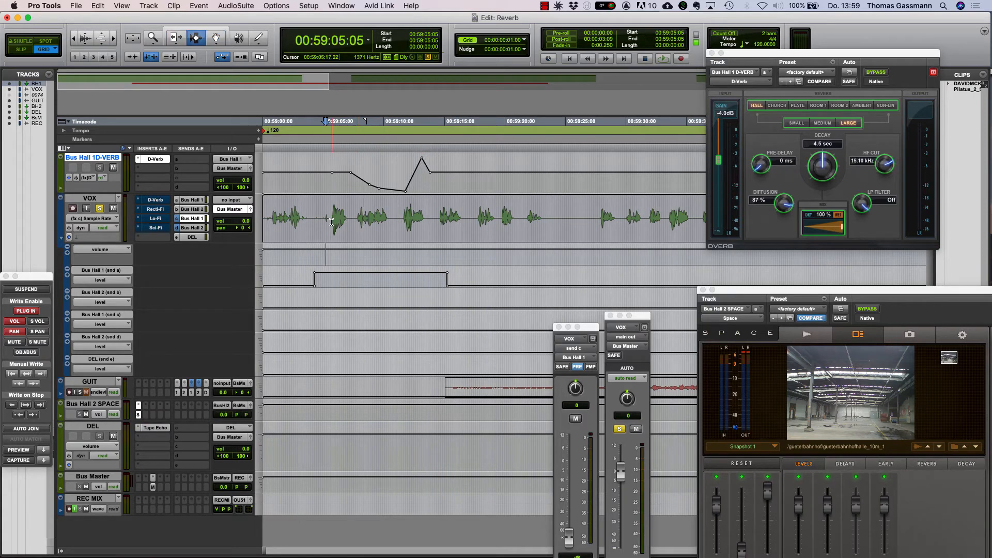
- Audition the decay automation from 00:59:05:10 and park the cursor at the decay peak at 00:59:12:17
left_click(329, 221)
key("space")
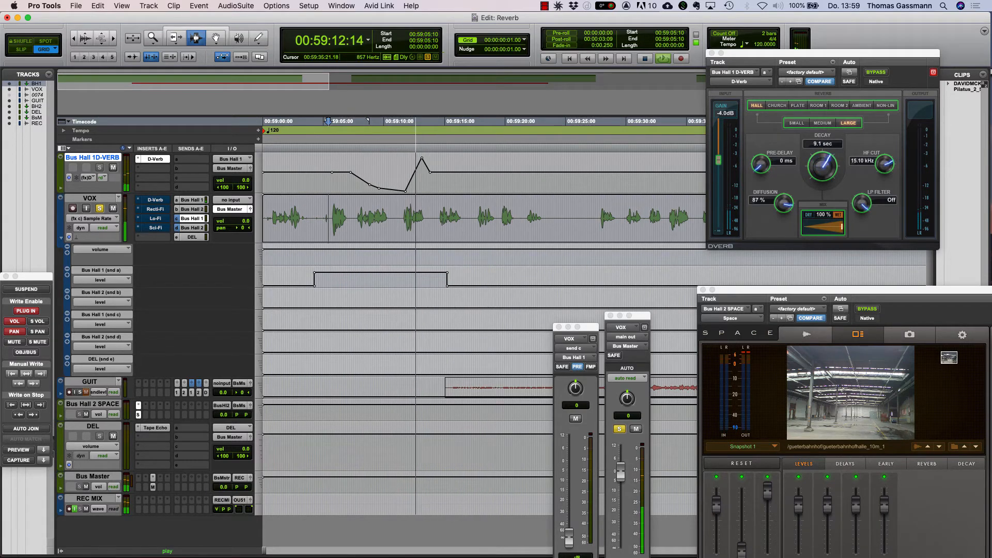
key("space")
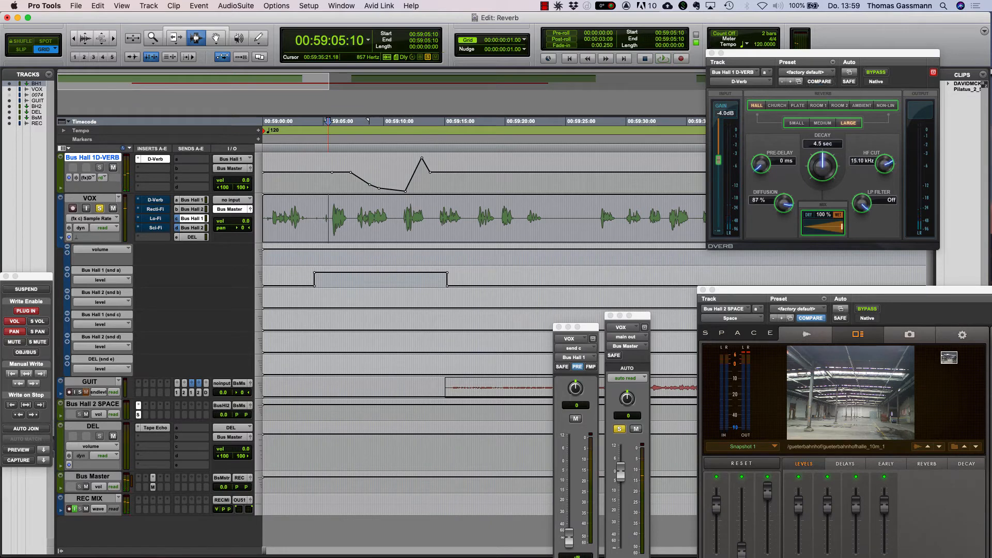
key("space")
left_click(417, 216)
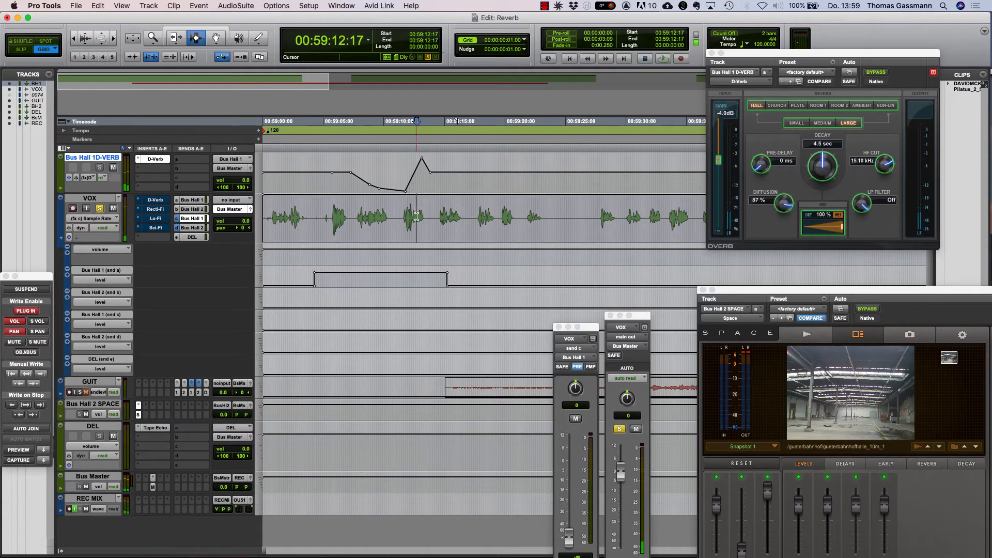
key("space")
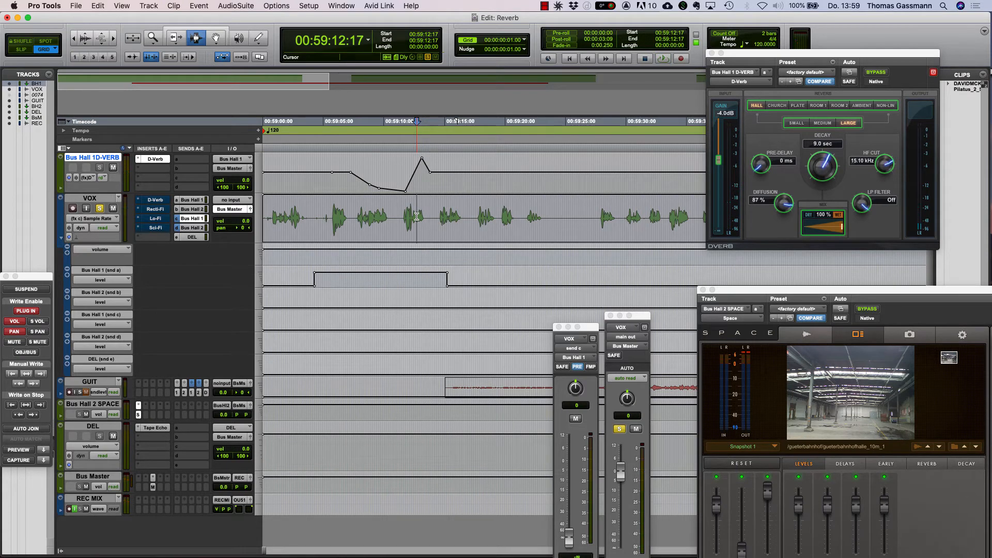
- Reshape the D-Verb decay curve to dip near 00:59:09, hold at Inf from about 00:59:12 to 00:59:14 and fall by about 00:59:16
key("F8")
left_click_drag(432, 173, 397, 174)
key("F7")
key("m")
key("m")
key("m")
key("m")
key("m")
key("m")
key("F8")
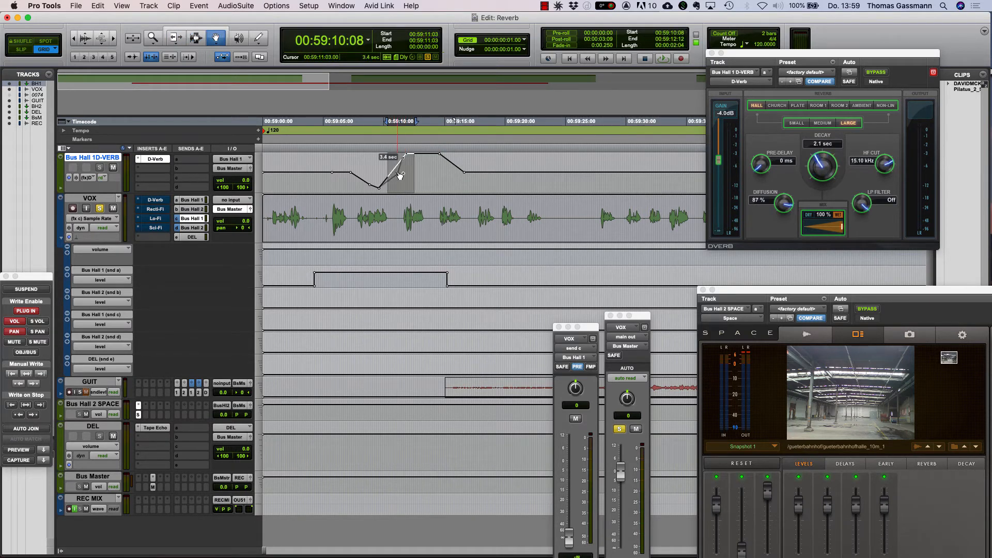
key("F7")
- Audition the reshaped decay automation from 00:59:11:02 and from 00:59:12:17
key("space")
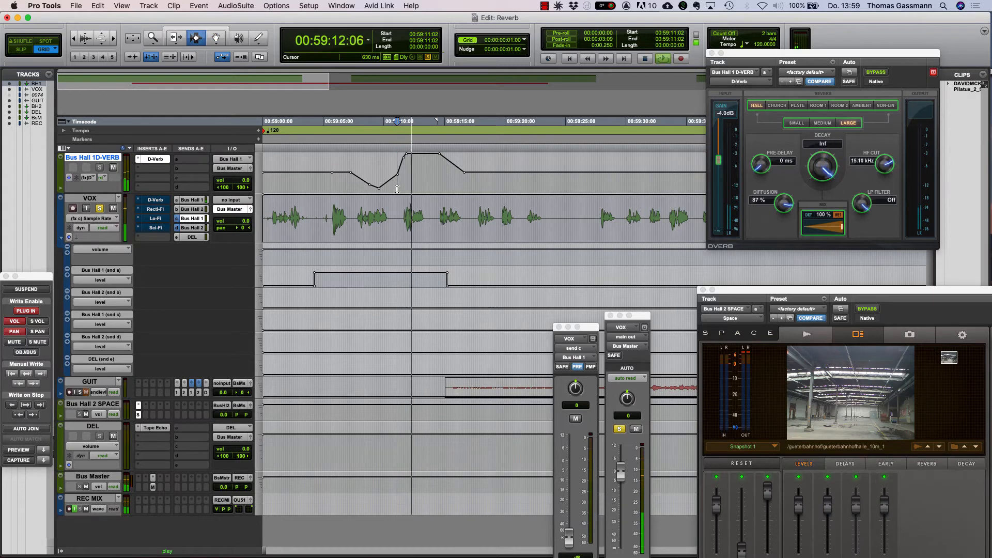
key("space")
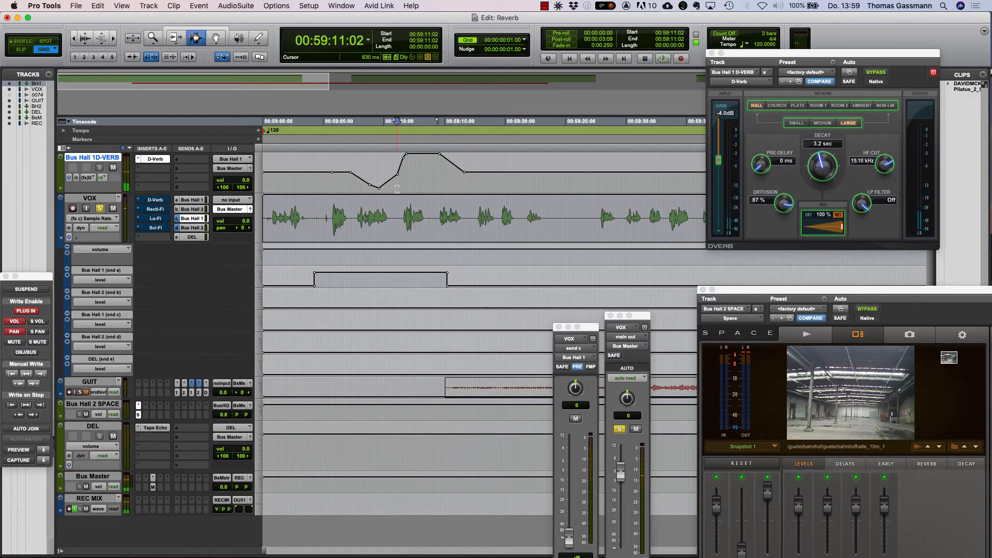
left_click(416, 217)
key("space")
key("space")
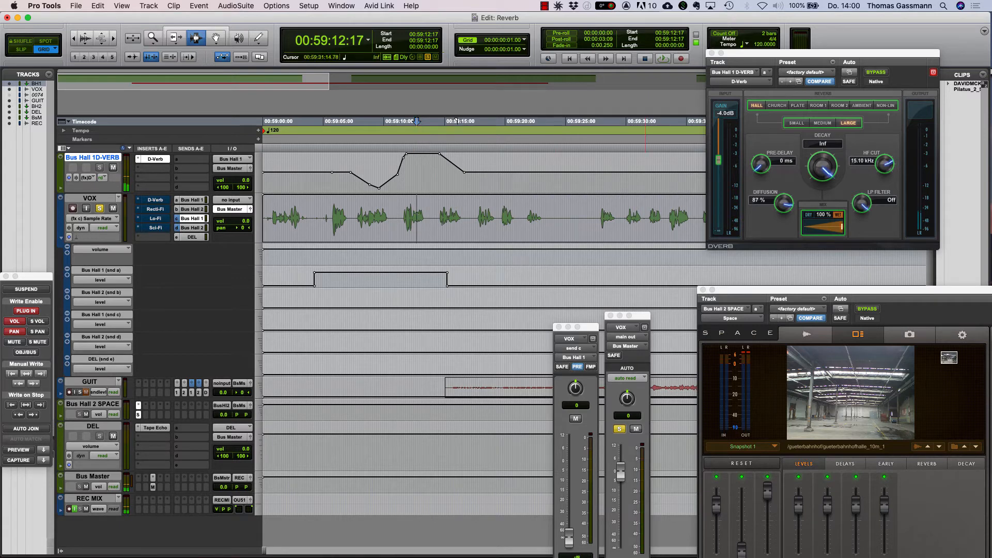
- Bypass D-Verb to cut the endless reverb tail, re-enable it and play from 00:59:11:10
left_click(876, 72)
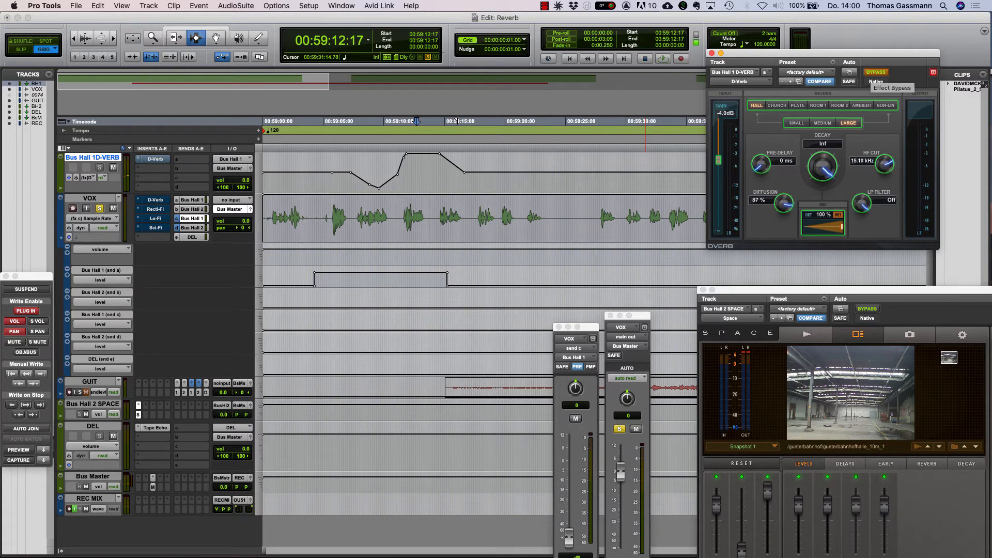
left_click(401, 223)
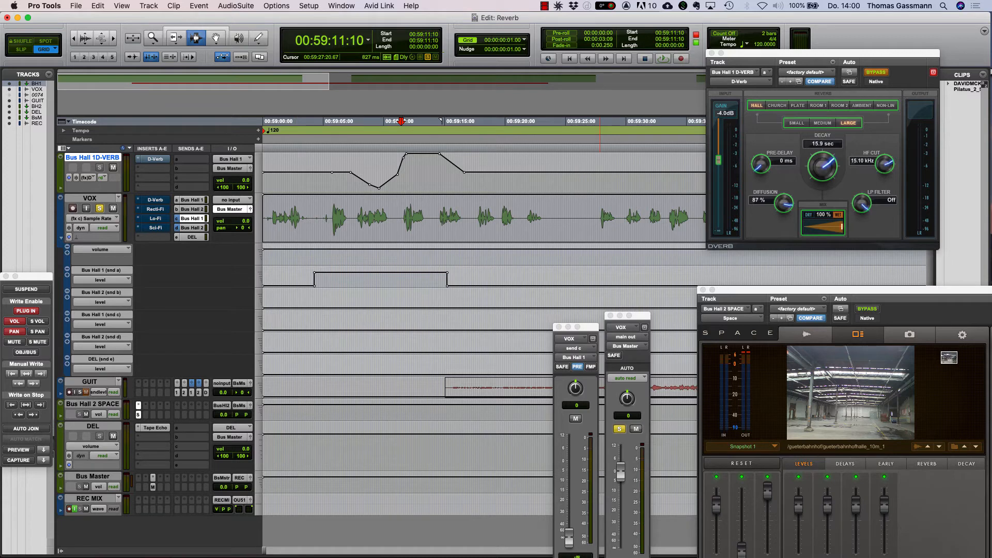
left_click(875, 72)
key("space")
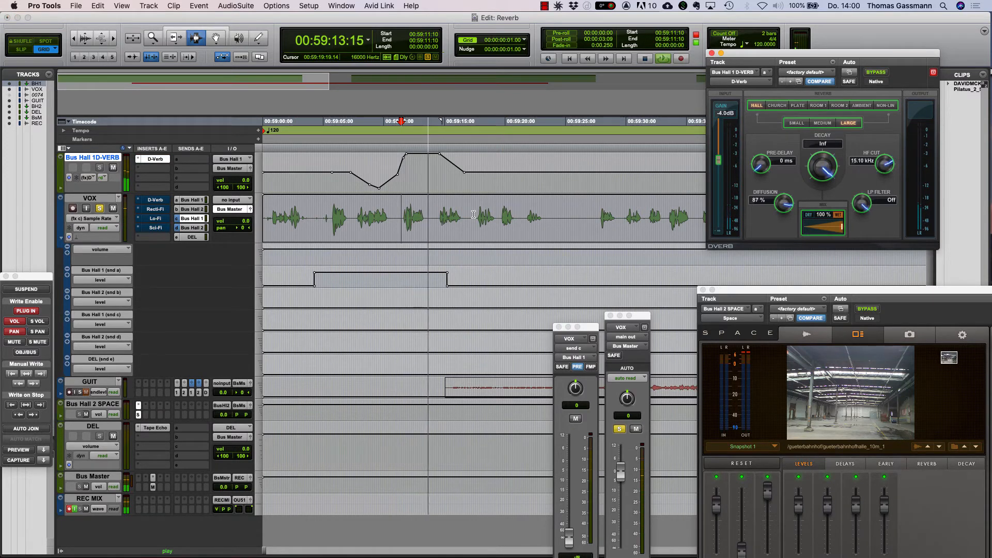
key("space")
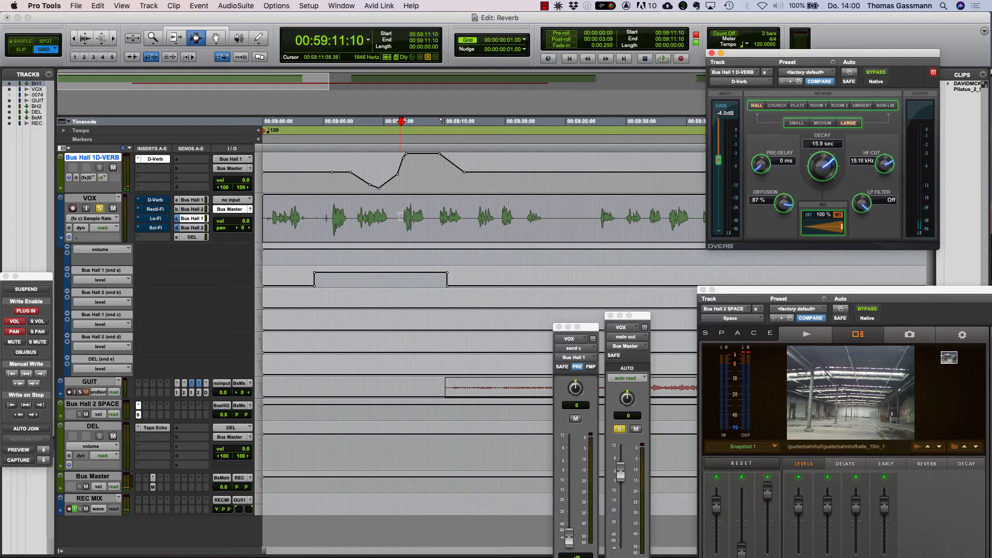
- Record the vocal with its long reverb tail onto the REC MIX track from 00:59:11:08
left_click(399, 200)
left_click_drag(823, 53, 840, 84)
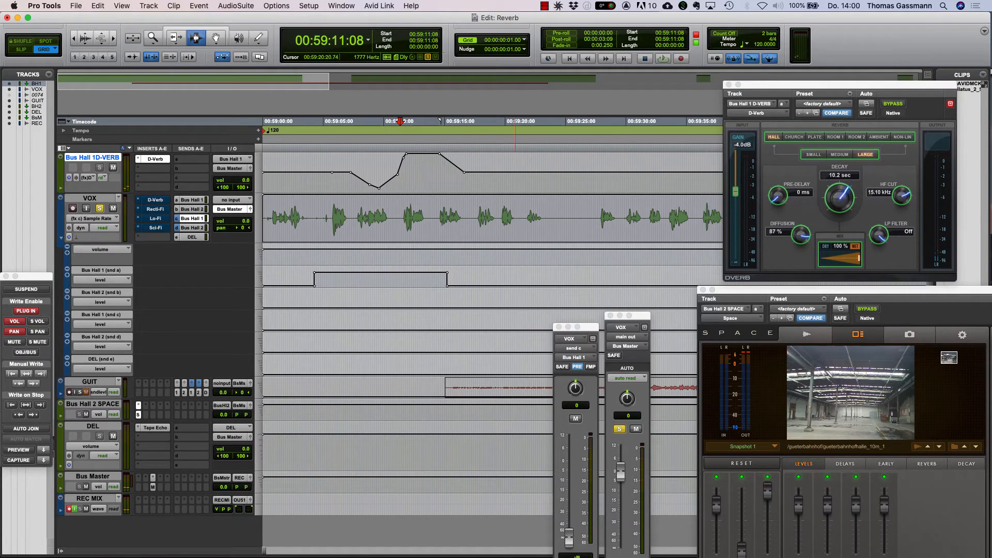
key("space")
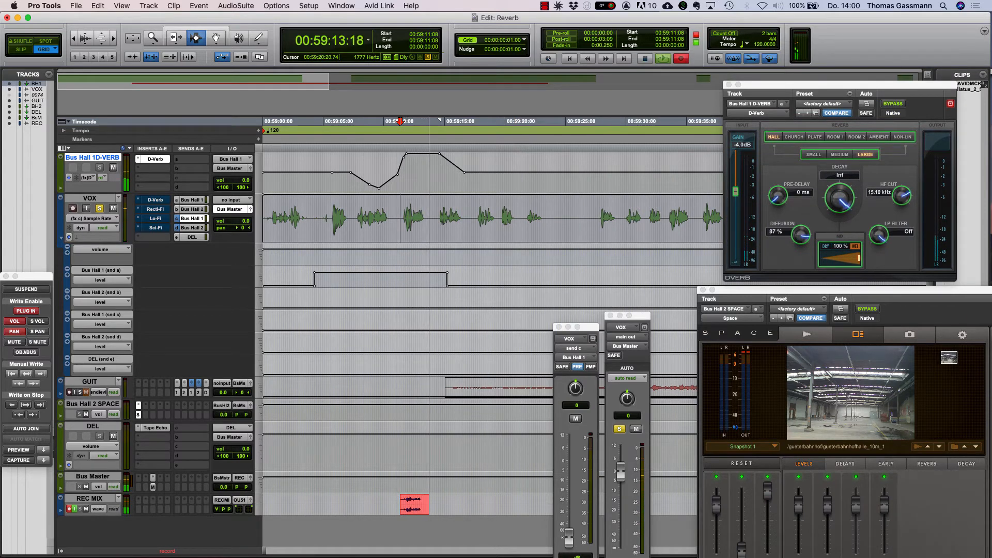
key("space")
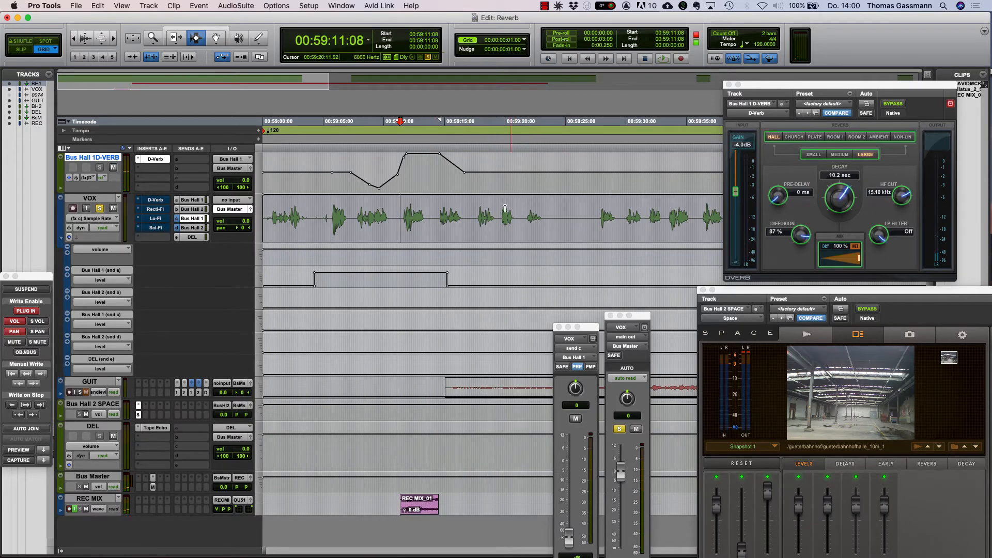
- Switch all tracks to waveform view and split the VOX clip at 00:59:17:12
left_click(93, 219, "alt")
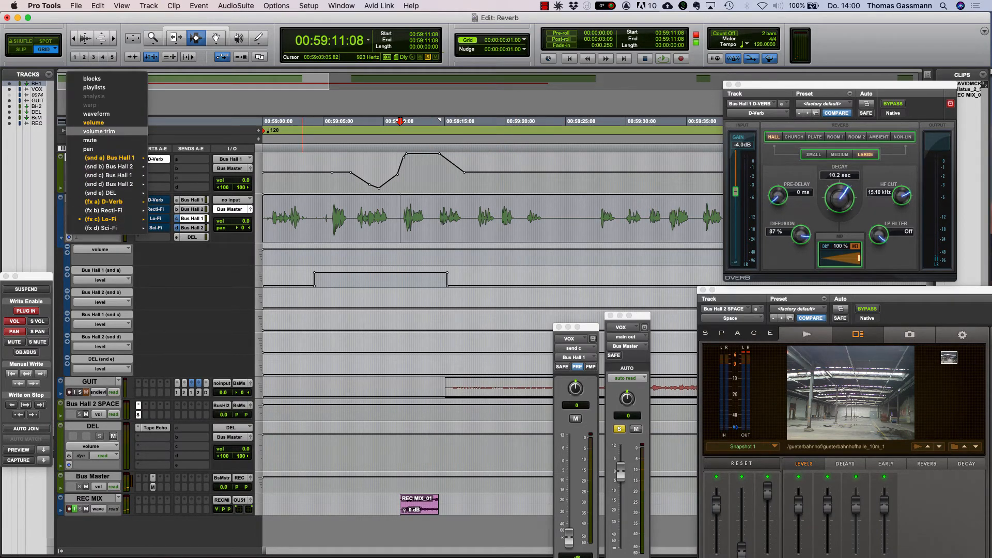
left_click(93, 113, "alt")
left_click(474, 222)
key("super+e")
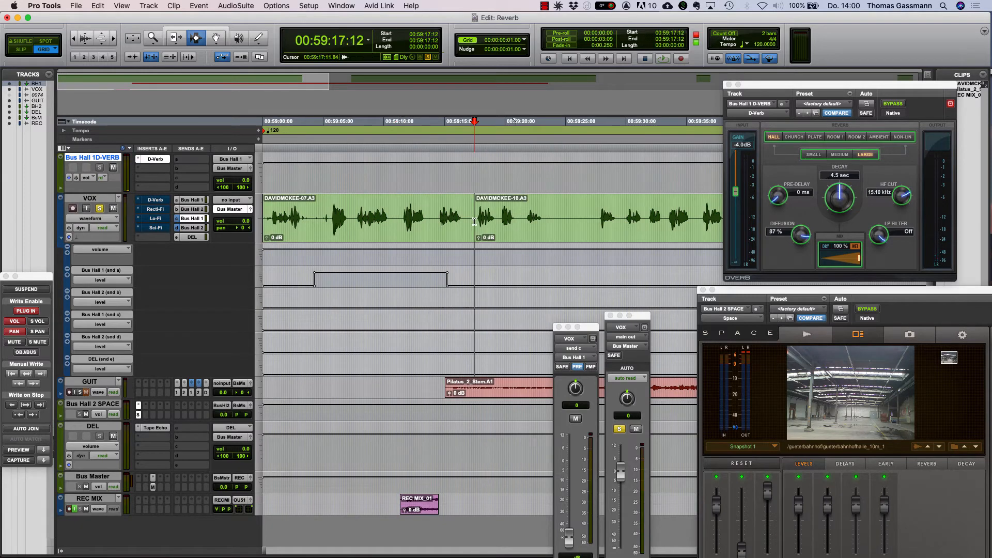
- Mute the VOX clip after the split and place the cursor at 00:59:11:11
key("F8")
left_click(501, 228)
key("F7")
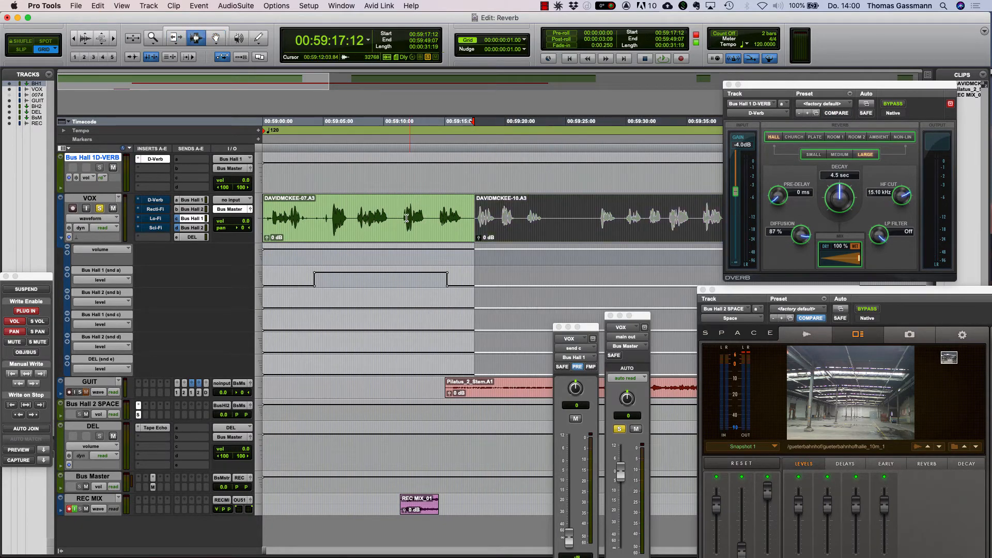
left_click(402, 217)
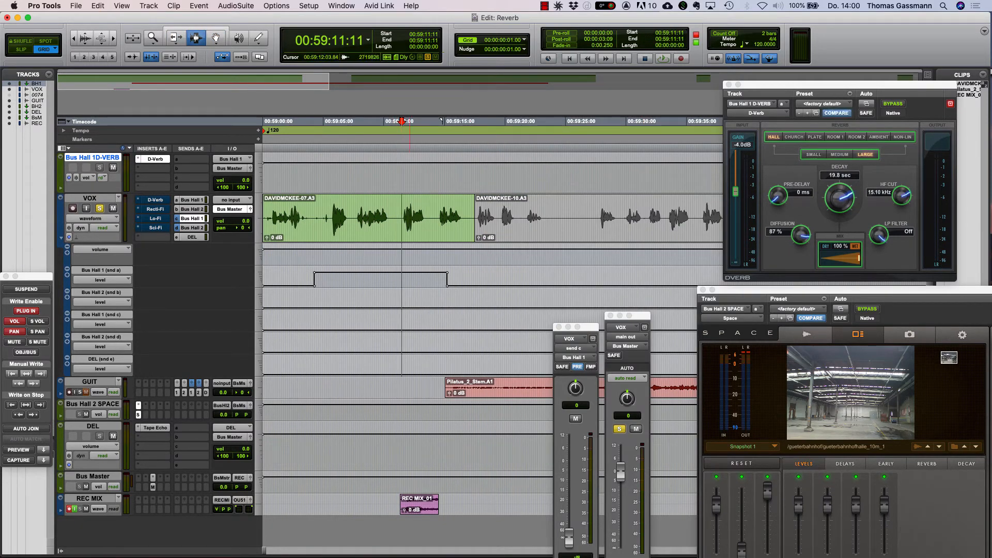
- Record the split vocal and its reverb tail onto the REC MIX track from 00:59:11:11
key("super+space")
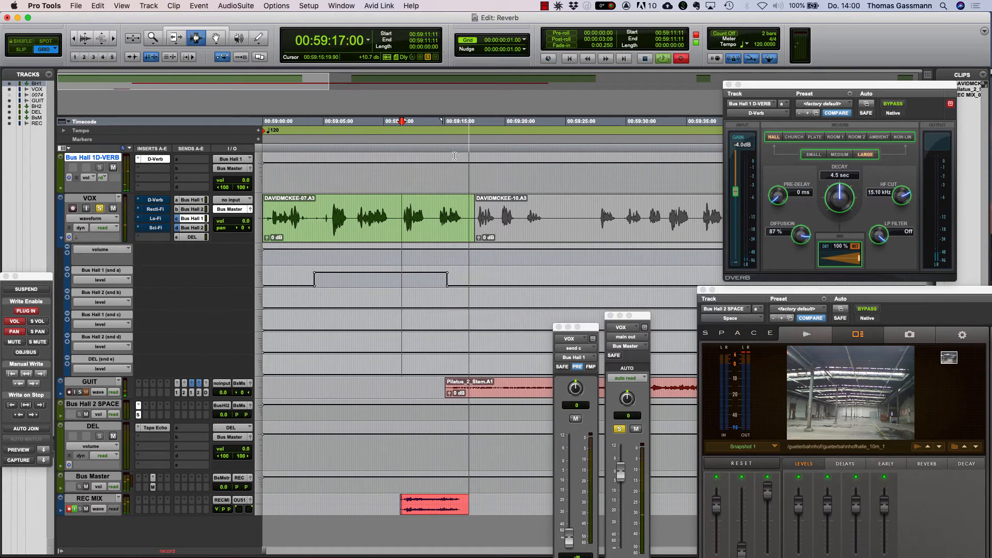
key("space")
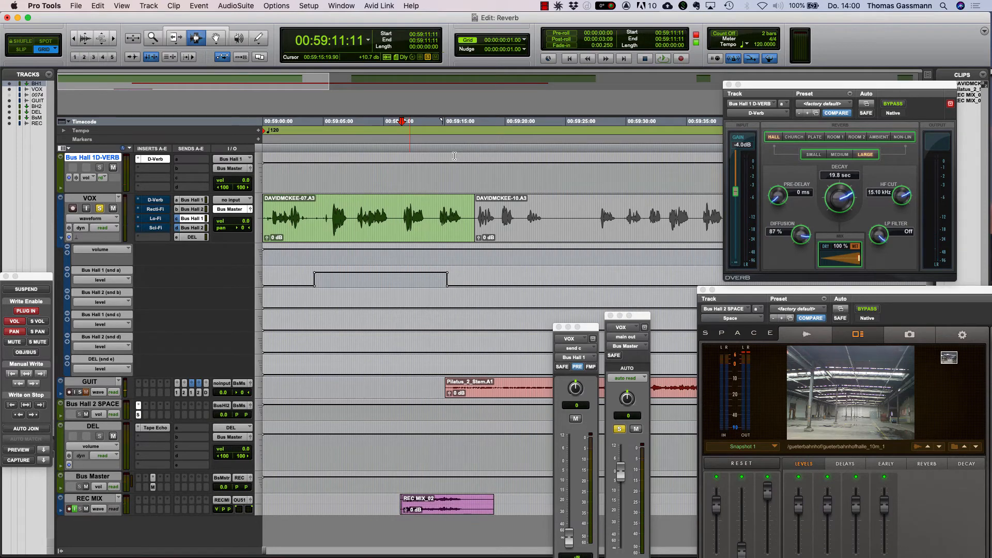
- Undo the REC MIX recordings along with the mute and split of the VOX clip
key("super+z")
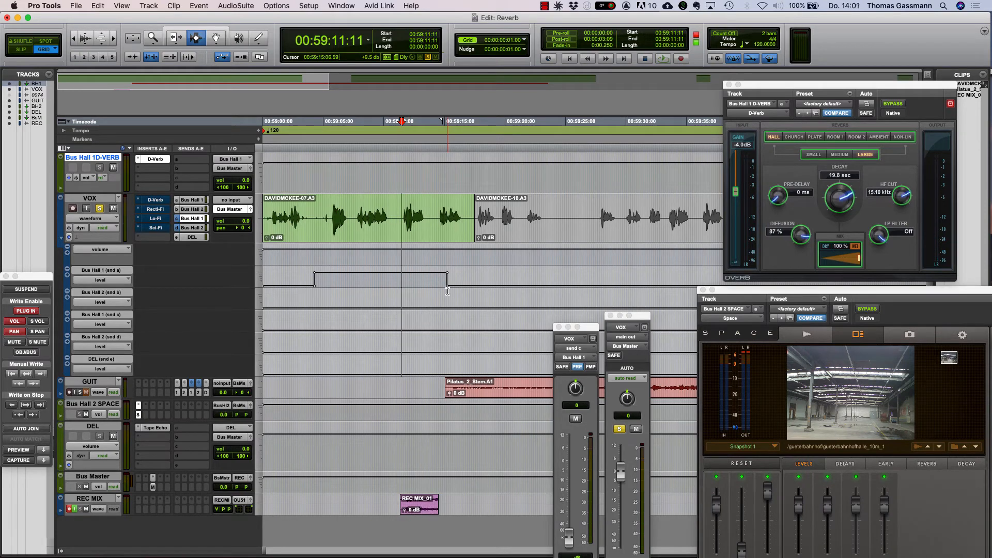
key("super+z")
key("super+z")
key("super+z")
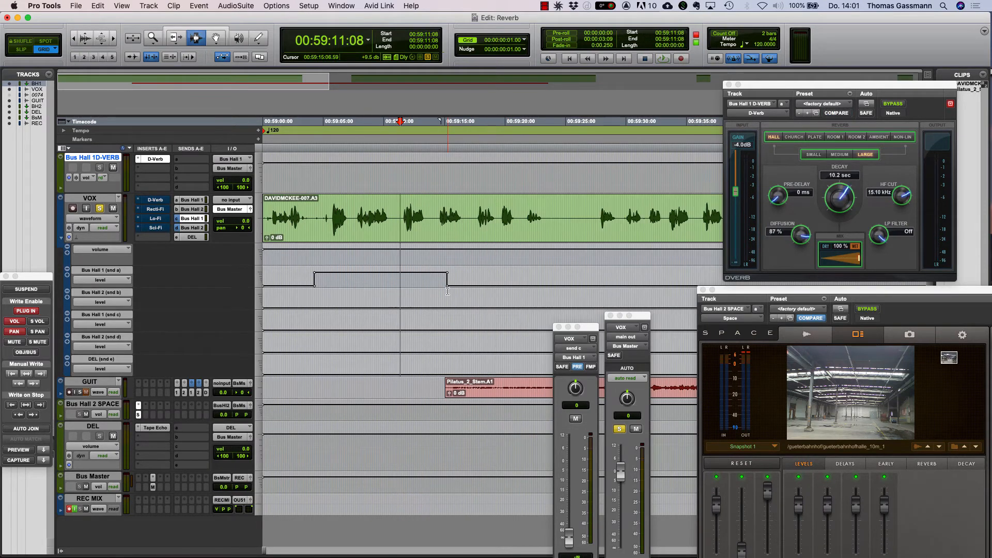
- Delete the raised Bus Hall 1 send a automation on VOX, selecting the range from 00:59:03:08 past its end
key("F7")
left_click_drag(302, 279, 497, 285)
key("Delete")
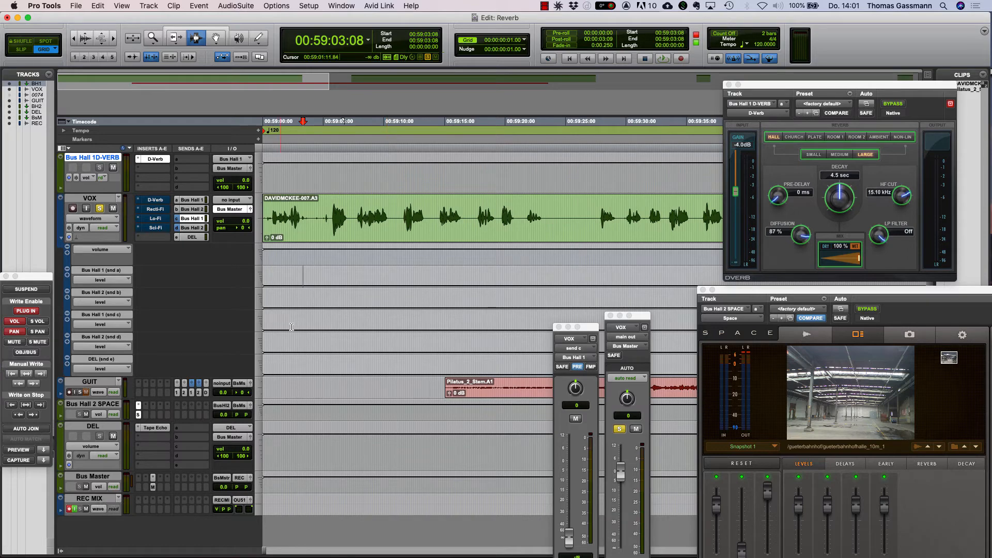
- Locate the short VOX clip near 01:01:09 and play it from 01:01:08:10
key("r")
key("r")
key("r")
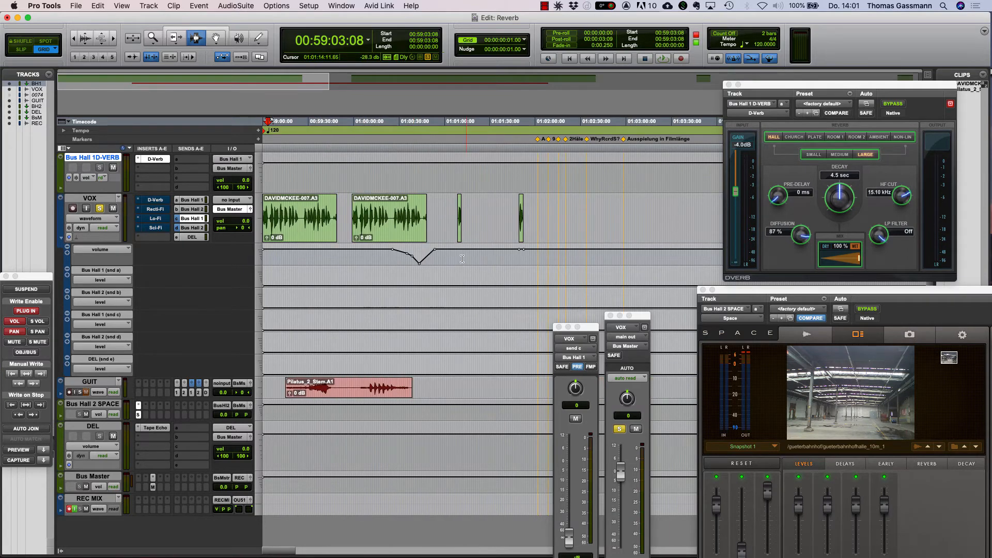
left_click(458, 255)
key("t")
key("t")
key("t")
key("t")
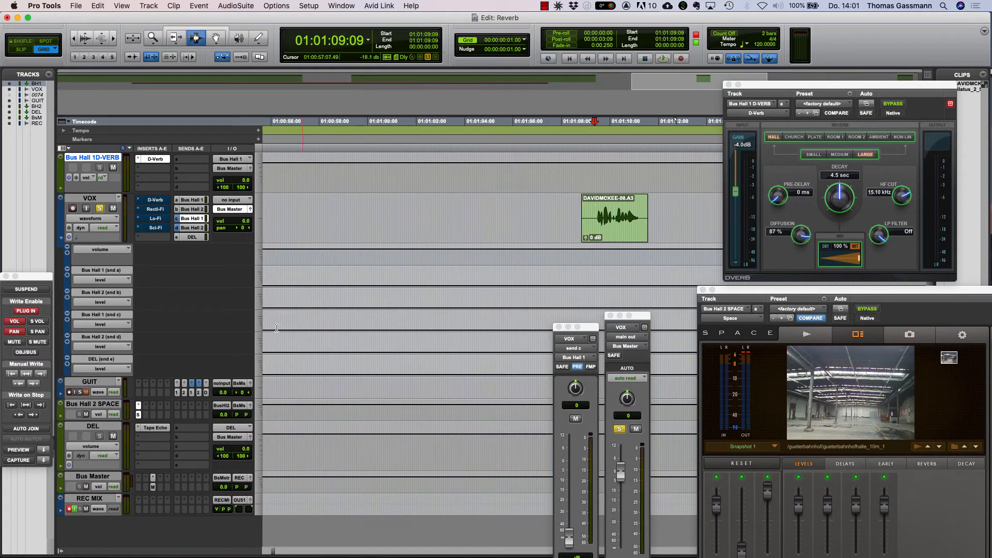
scroll(276, 328, "left", 10)
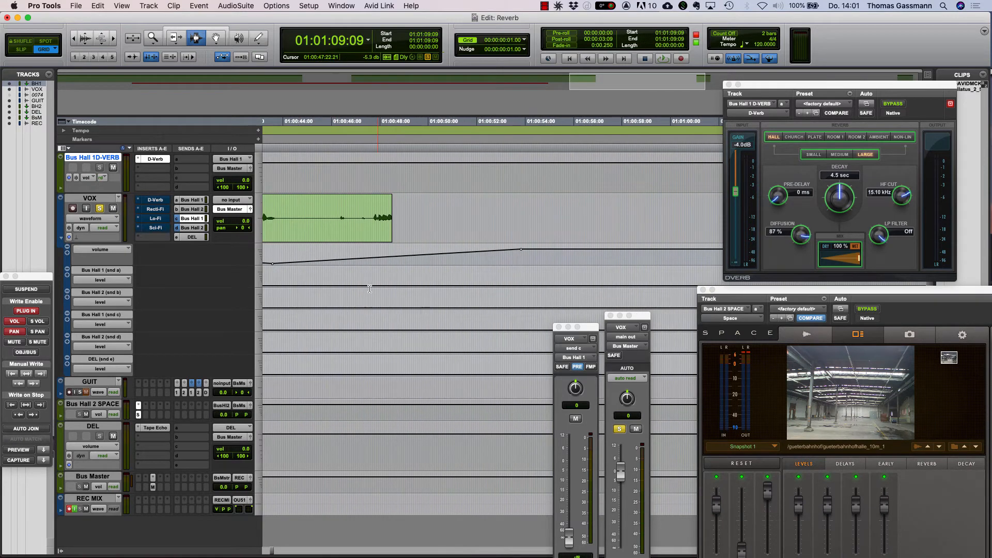
key("r")
key("r")
left_click(666, 235)
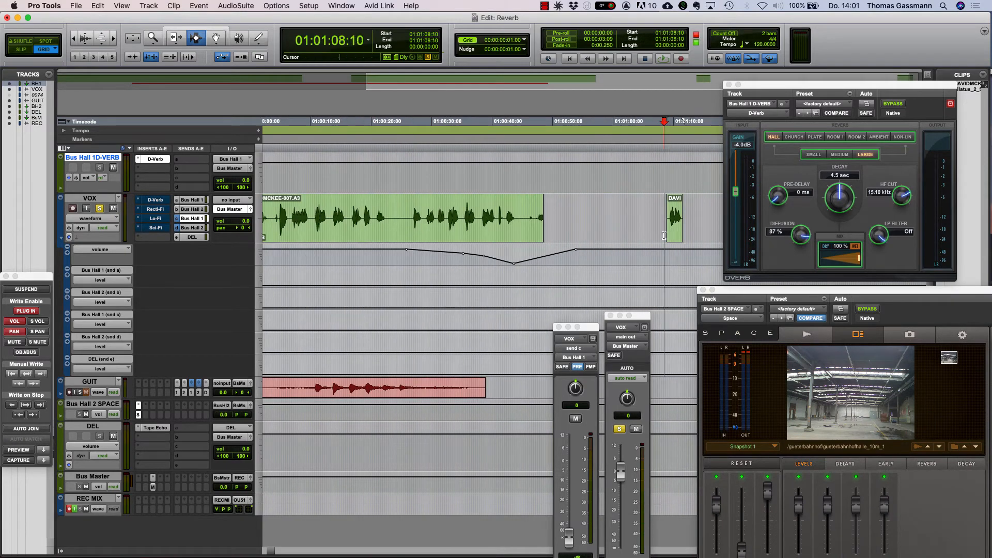
key("space")
scroll(567, 251, "right", 2)
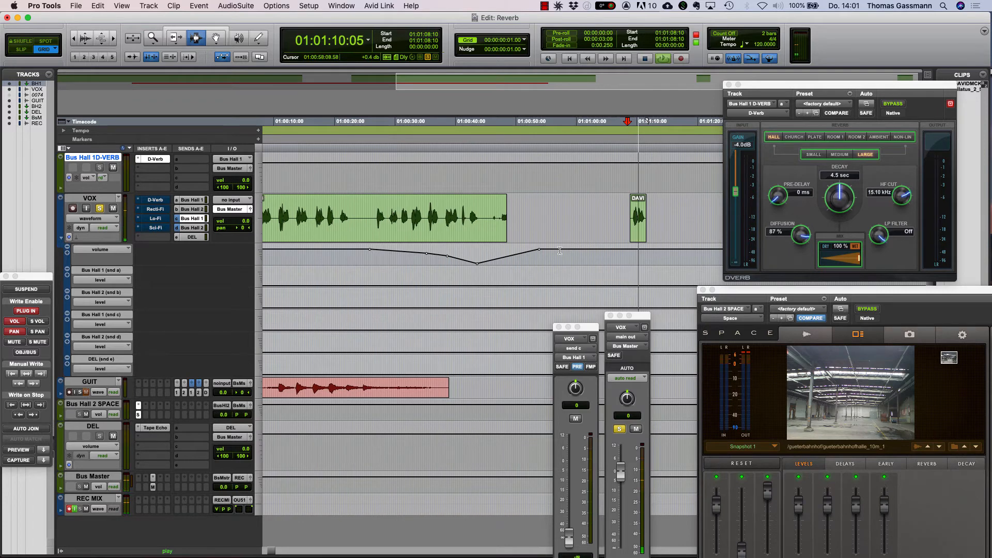
scroll(566, 251, "right", 10)
key("space")
- Raise the DEL send e level with automation breakpoints over the last words of the short VOX clip, around 01:01:11
key("F8")
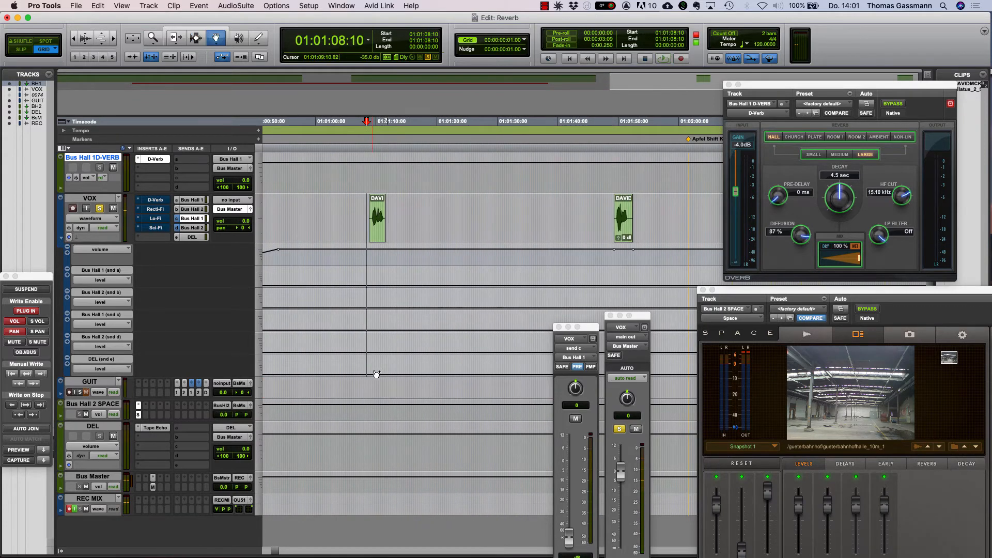
key("t")
key("t")
key("t")
key("r")
key("r")
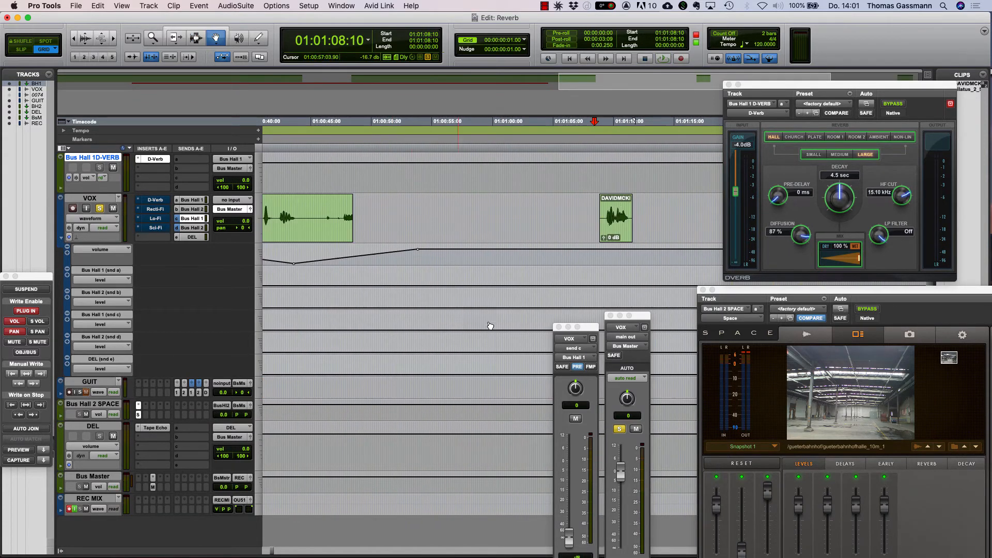
scroll(494, 321, "right", 6)
key("F7")
left_click(473, 355)
key("t")
key("t")
key("t")
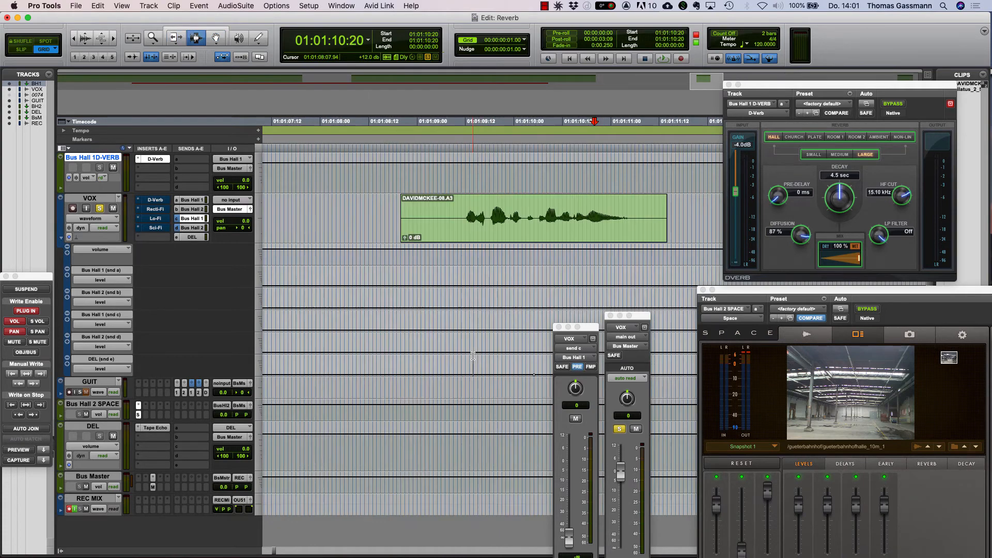
scroll(472, 355, "right", 3)
key("F8")
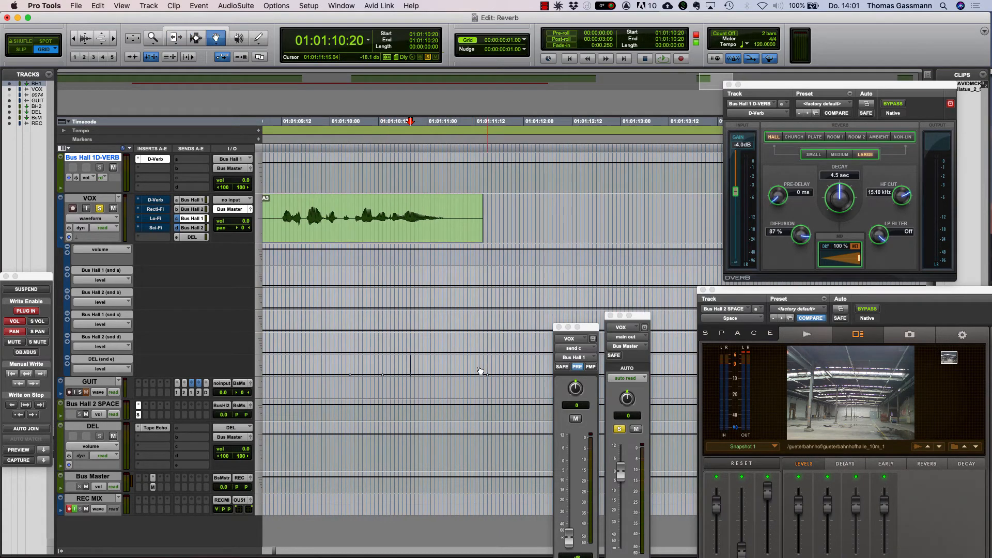
left_click(399, 373)
left_click_drag(398, 374, 443, 347)
- Play the vocal delay from 01:01:10:20 and open the Tape Echo plug-in on the DEL track
key("r")
key("r")
key("space")
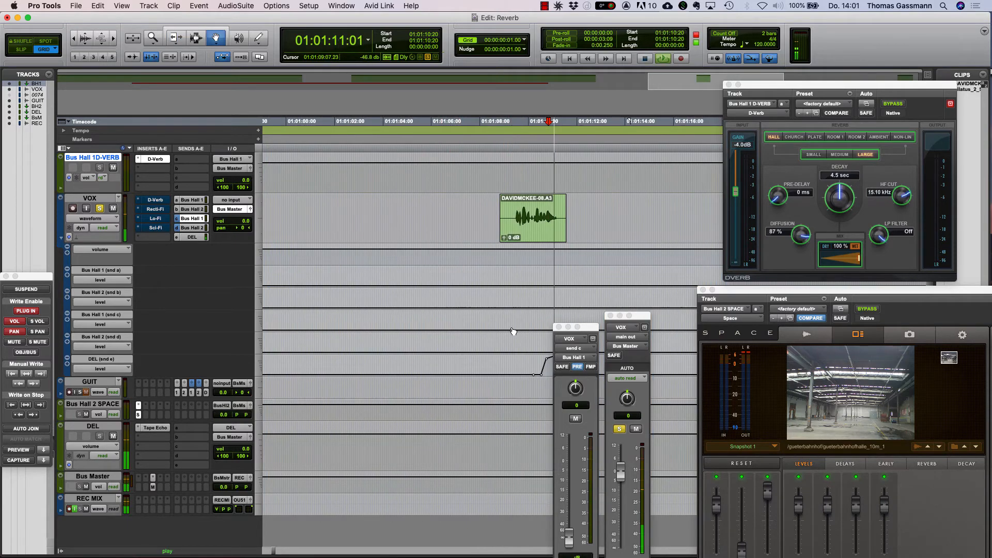
scroll(504, 331, "right", 4)
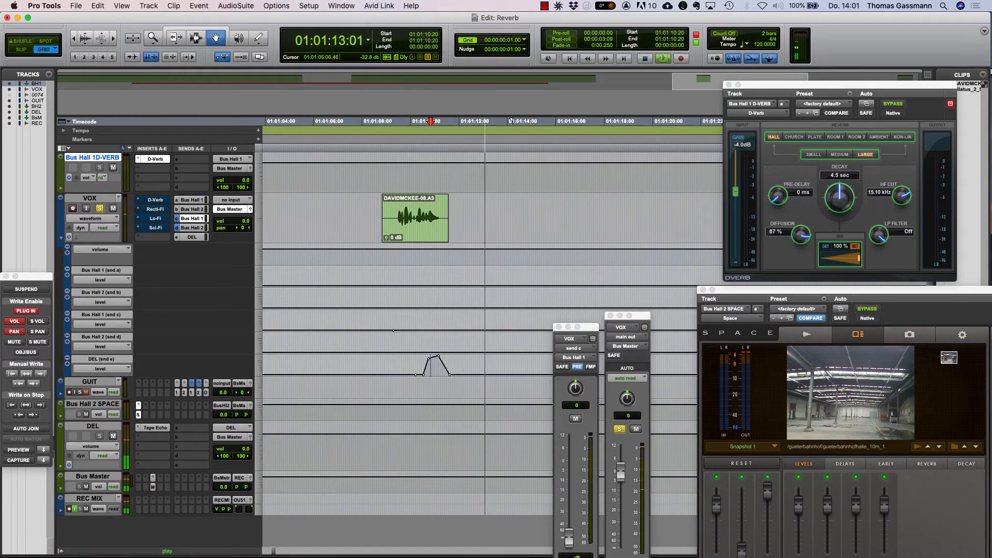
left_click(155, 427)
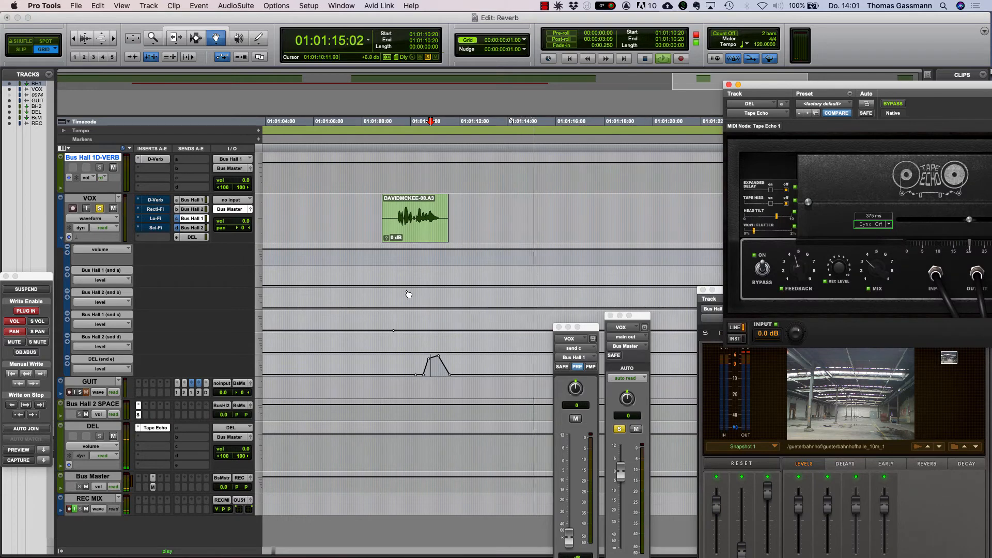
key("space")
- Play the short VOX clip with its tape echo from 01:01:09:11
left_click(397, 218)
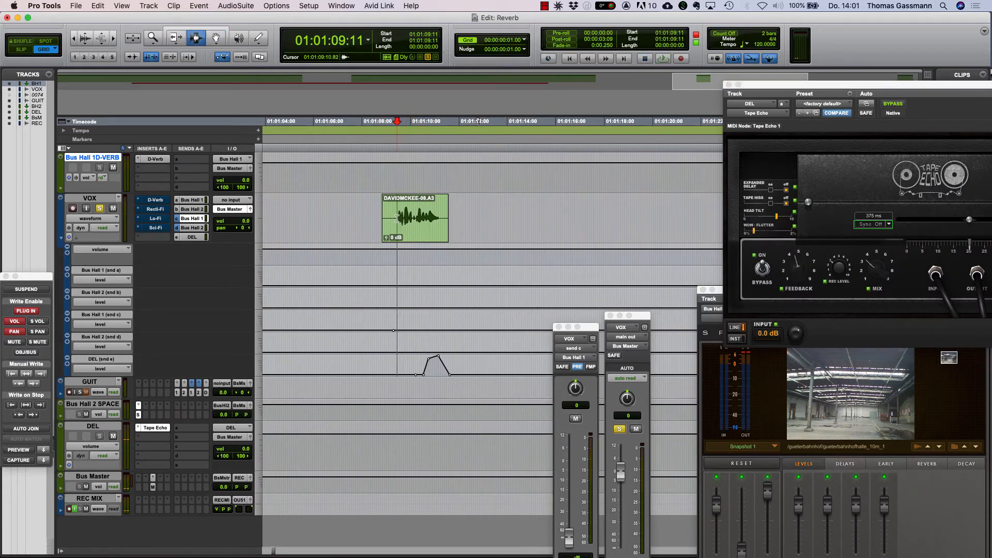
scroll(397, 219, "right", 2)
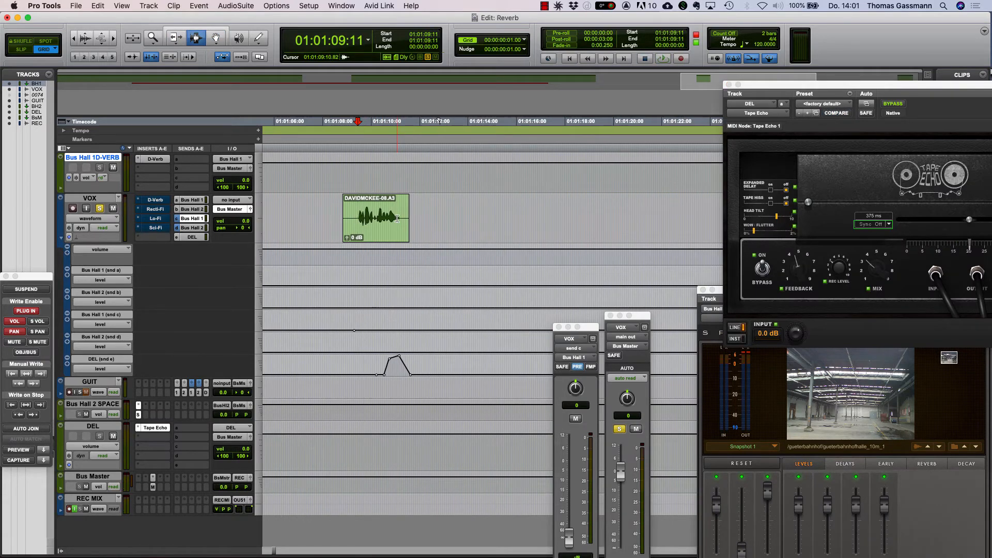
key("space")
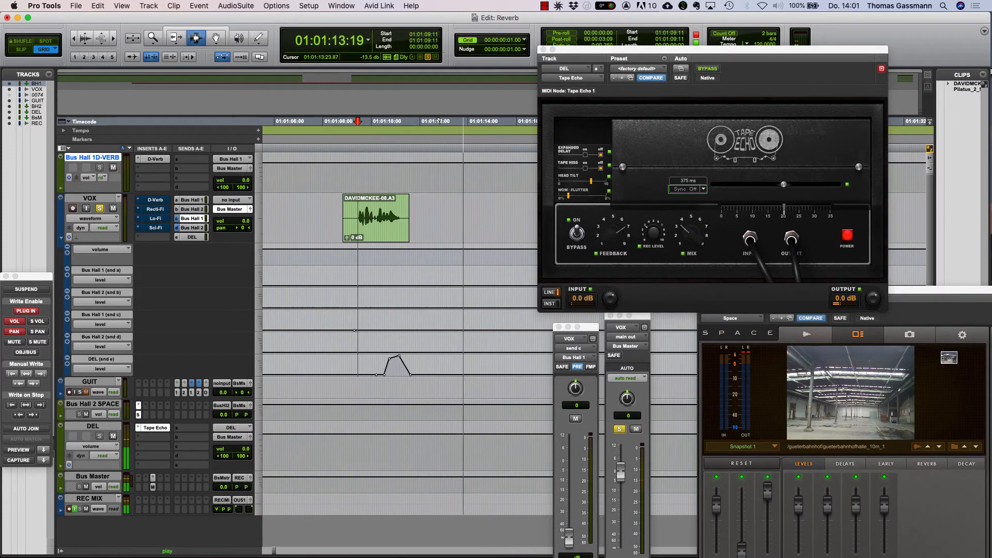
key("space")
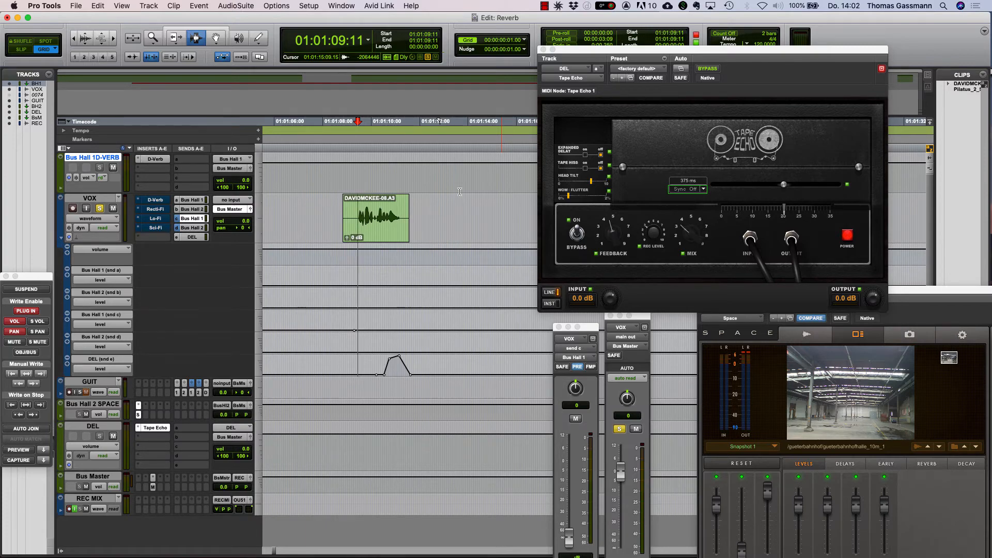
- Switch to Finder and select the Tape_Echo_12.0_Mac.dmg installer in Freeware Plug INS > für Studierende
key("super+Tab")
key("super+Tab")
key("super+Tab")
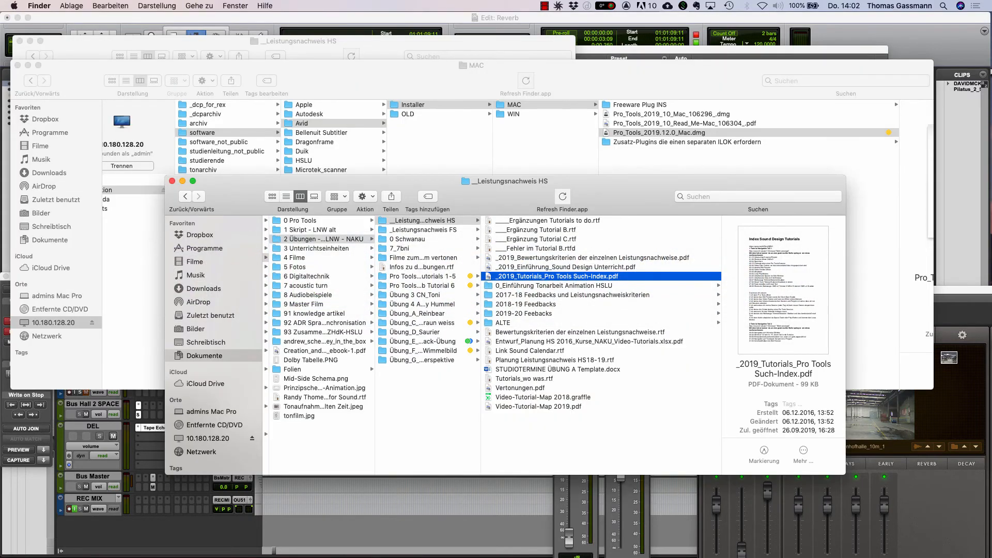
key("super+grave")
key("Up")
key("Up")
key("Up")
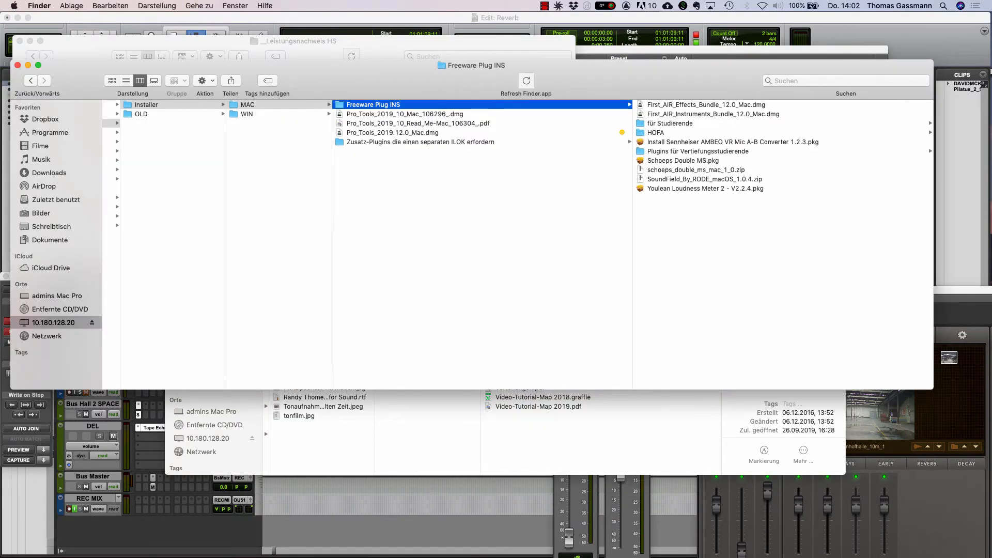
key("Right")
key("Down")
key("Down")
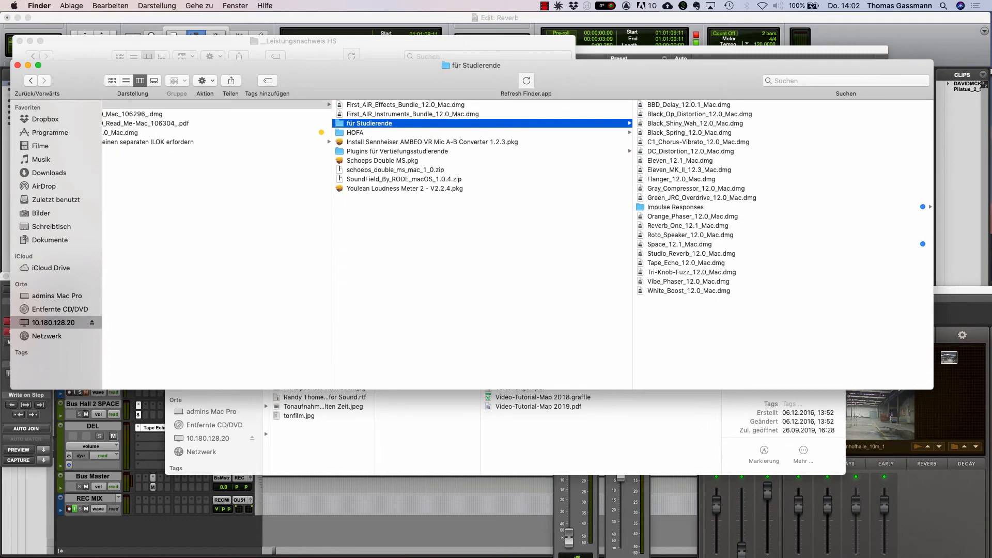
left_click(686, 263)
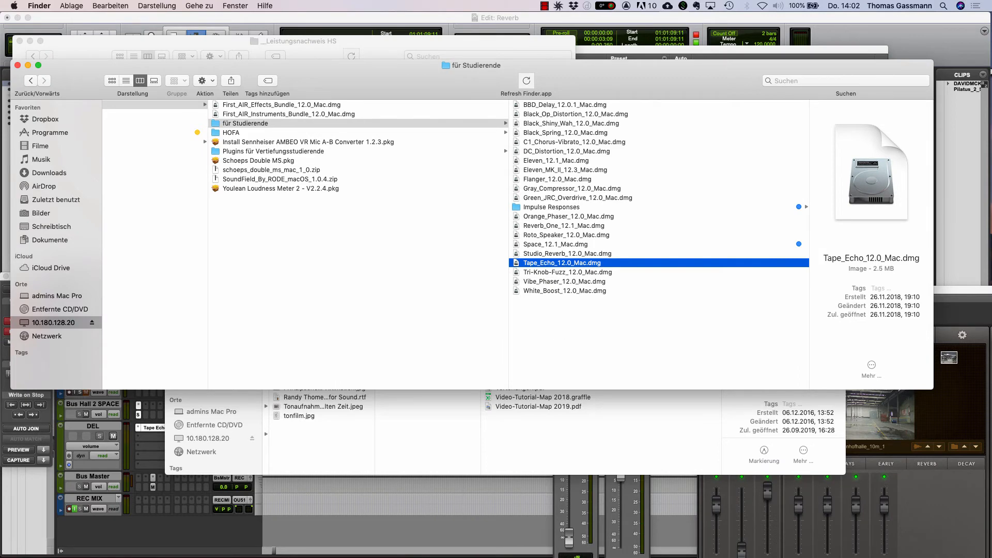
- Return to Pro Tools, examine the DEL send automation up close and play the clip from 01:01:09:11
key("super+Tab")
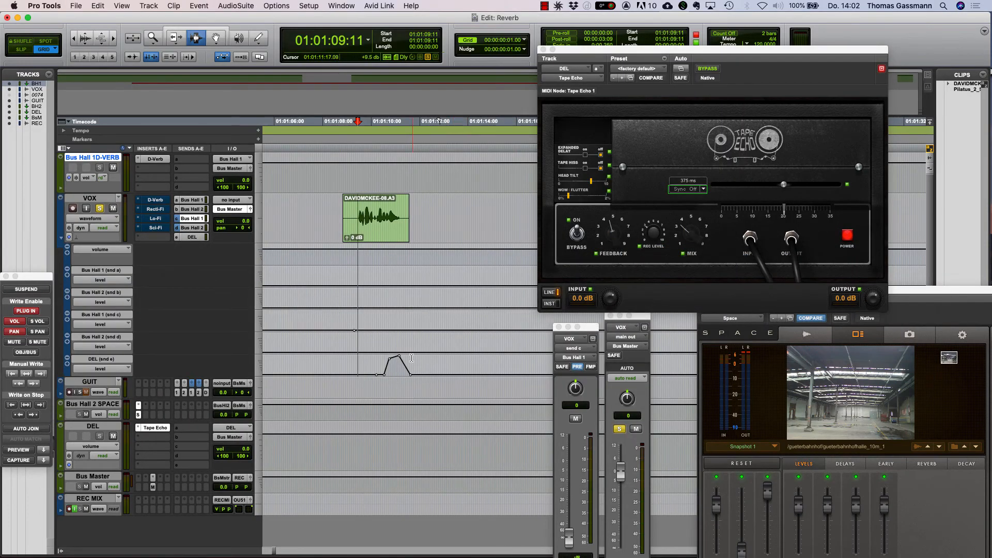
left_click(386, 359)
scroll(384, 360, "up", 2)
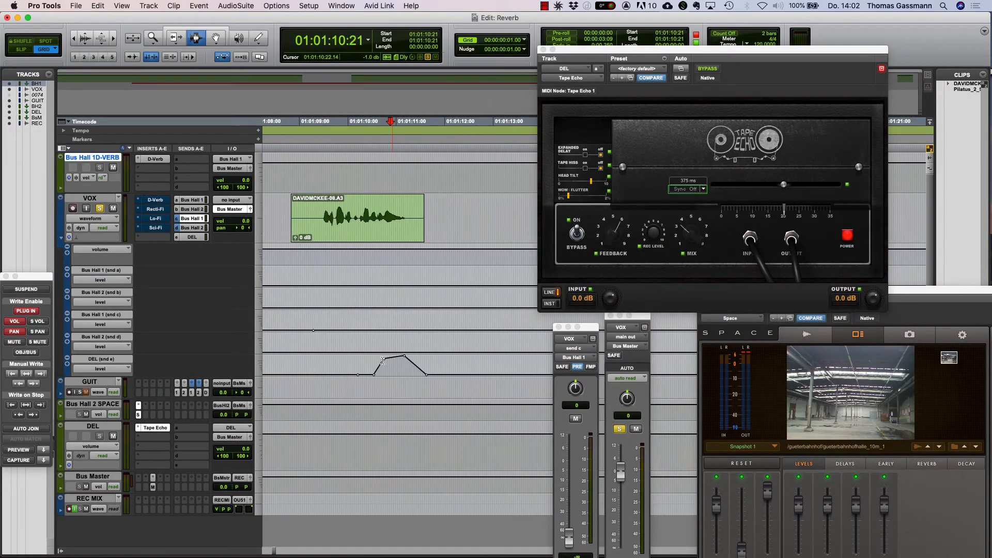
key("space")
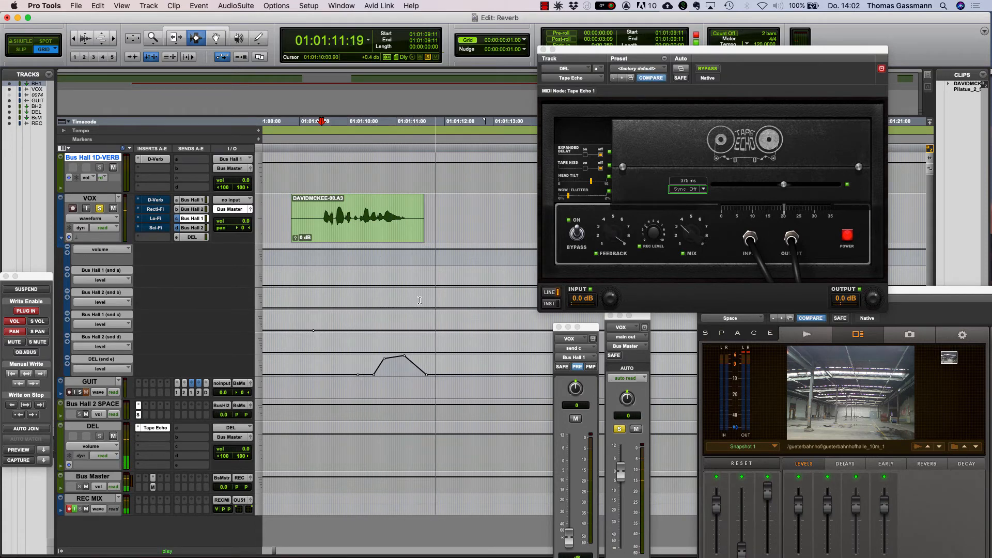
key("space")
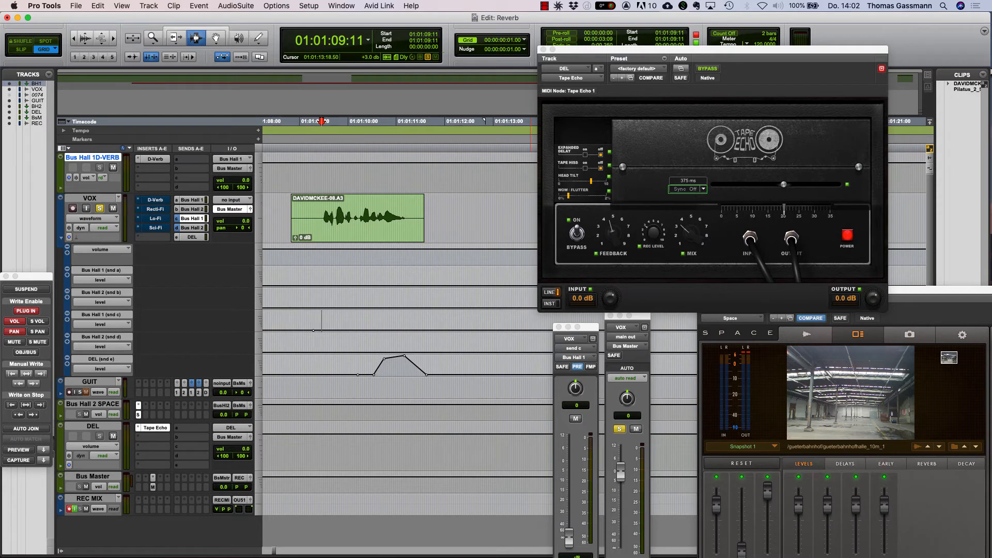
- Show the Tape Echo Feedback automation on the DEL track and adjust its upper breakpoints near 01:01:11
left_click(614, 233, "ctrl+super")
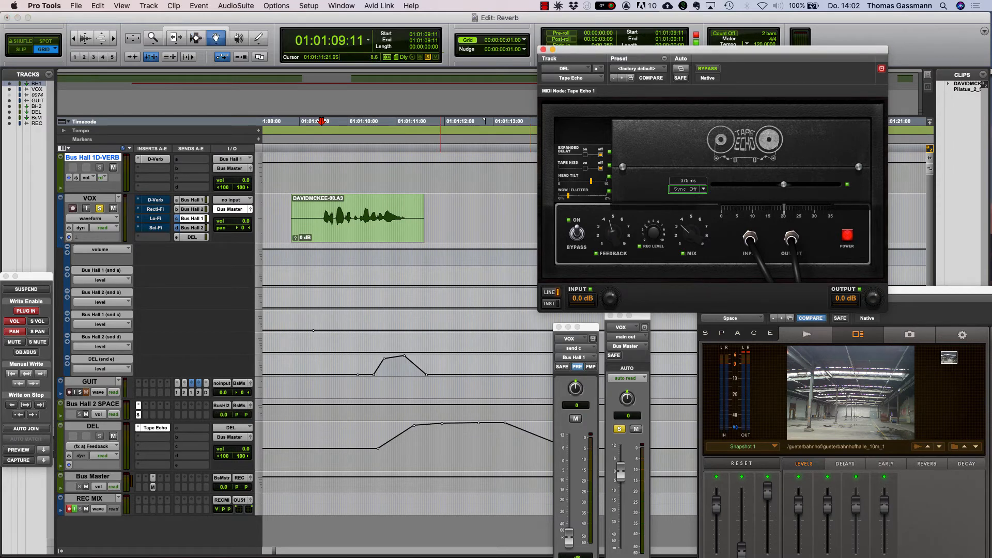
left_click_drag(442, 423, 440, 423)
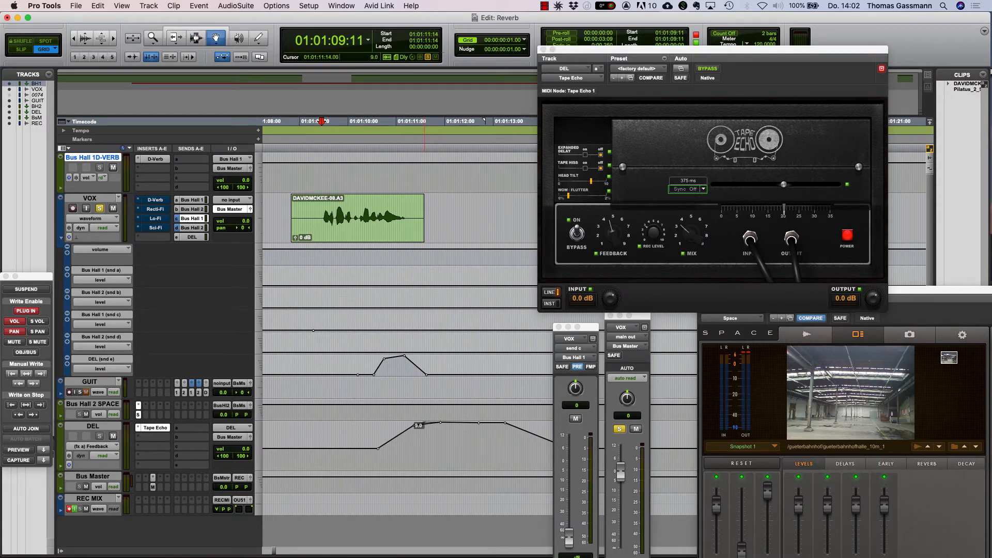
left_click(196, 37)
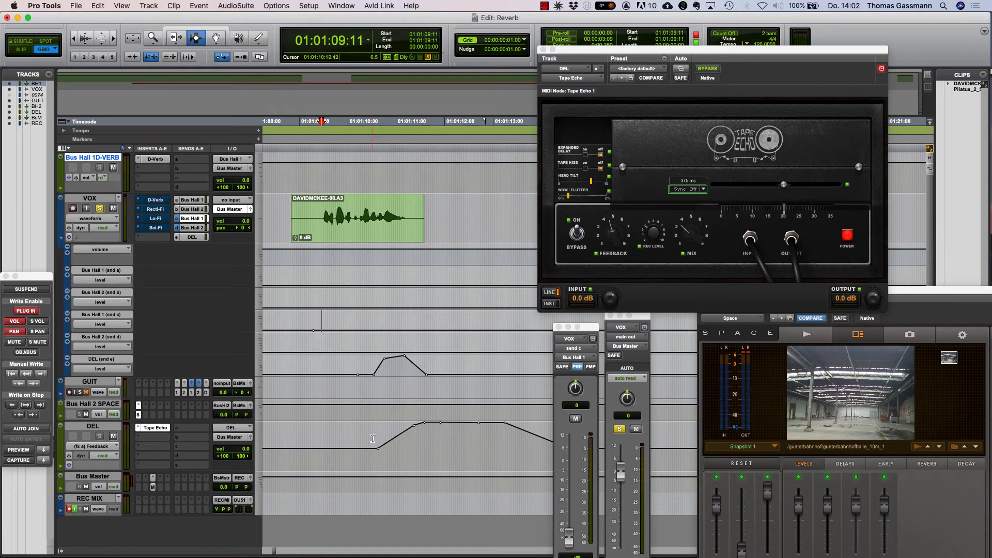
- Play the vocal from 01:01:09:17 to hear the automated Tape Echo feedback
left_click(334, 419)
key("space")
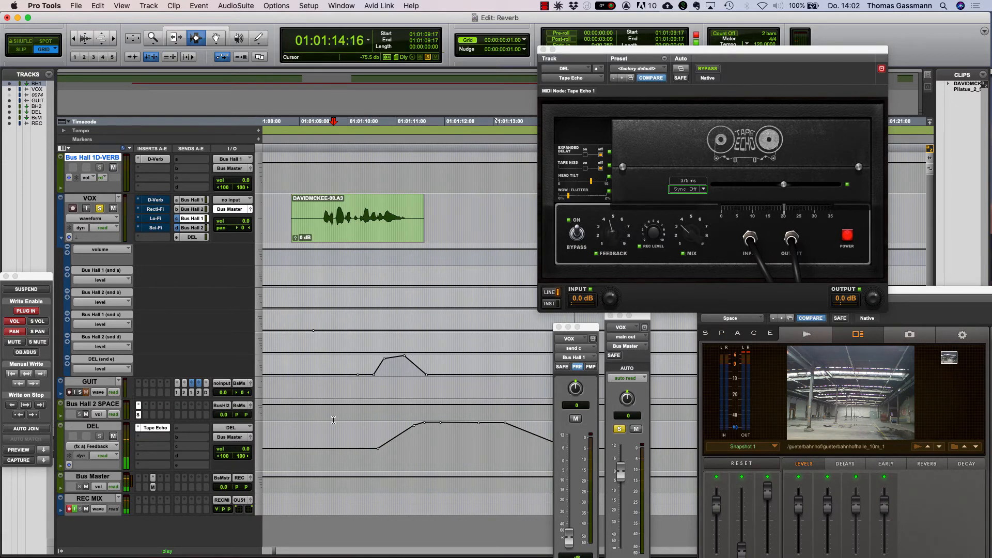
key("space")
- Extend the raised Feedback automation on the DEL track so it starts falling at about 01:01:16
scroll(413, 434, "right", 10)
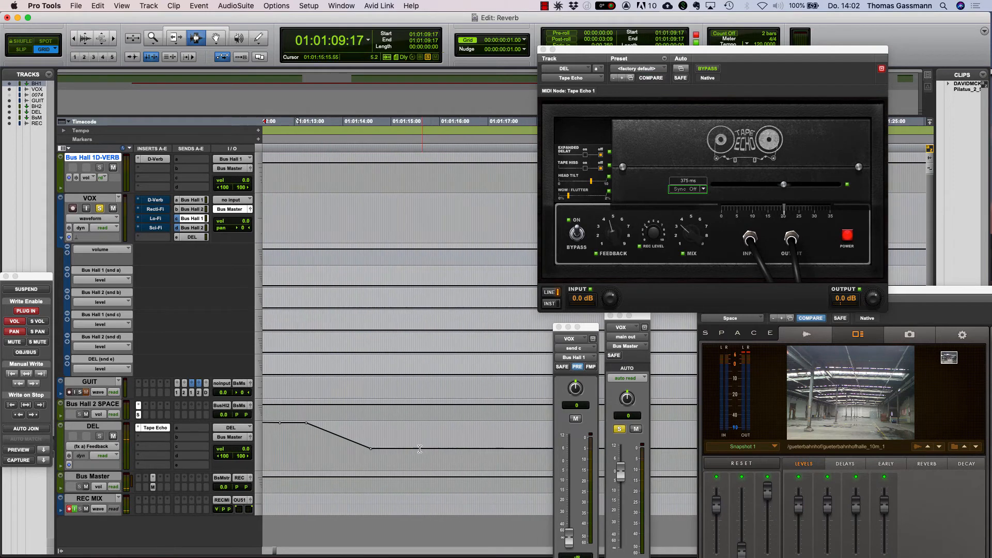
left_click_drag(307, 423, 455, 423)
key("r")
key("r")
key("F6")
key("F7")
left_click(490, 253)
scroll(489, 253, "right", 3)
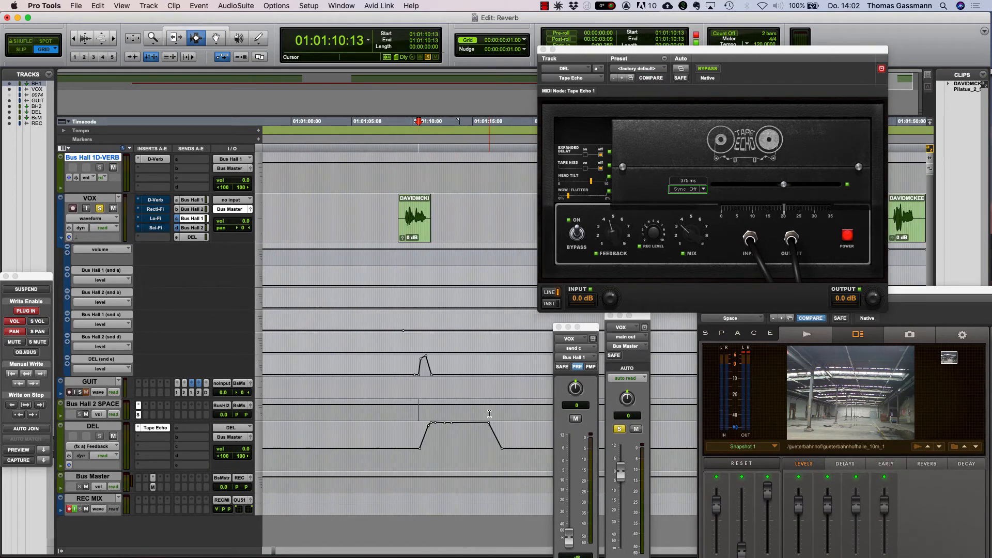
- Play the vocal from 01:01:09:12 to hear the extended Tape Echo Feedback automation
left_click(405, 243)
key("space")
scroll(405, 243, "right", 3)
scroll(405, 243, "down", 1)
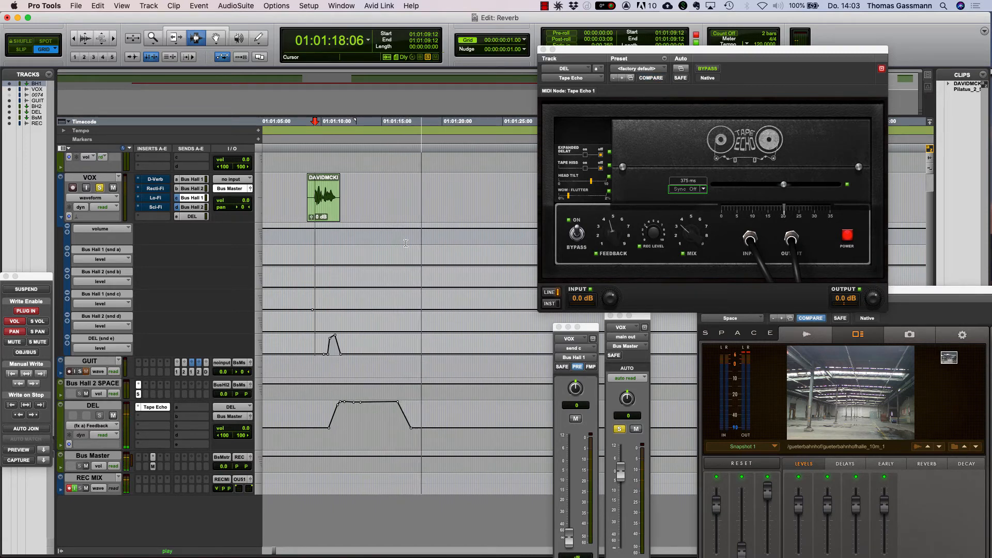
key("space")
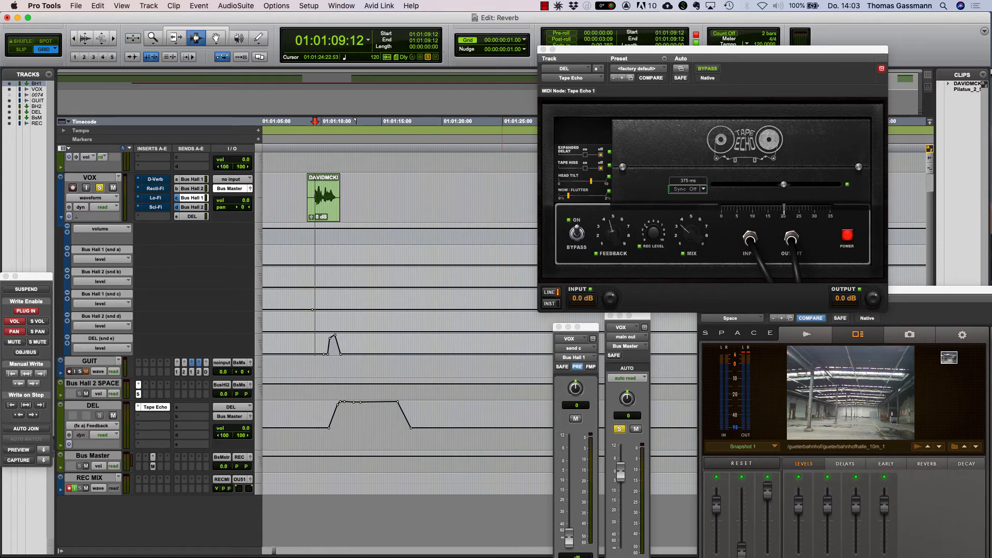
- Show the Tape Echo Delay automation on the DEL track and draw it falling from about 01:01:11 to a low near 01:01:19
left_click(783, 185, "ctrl+super")
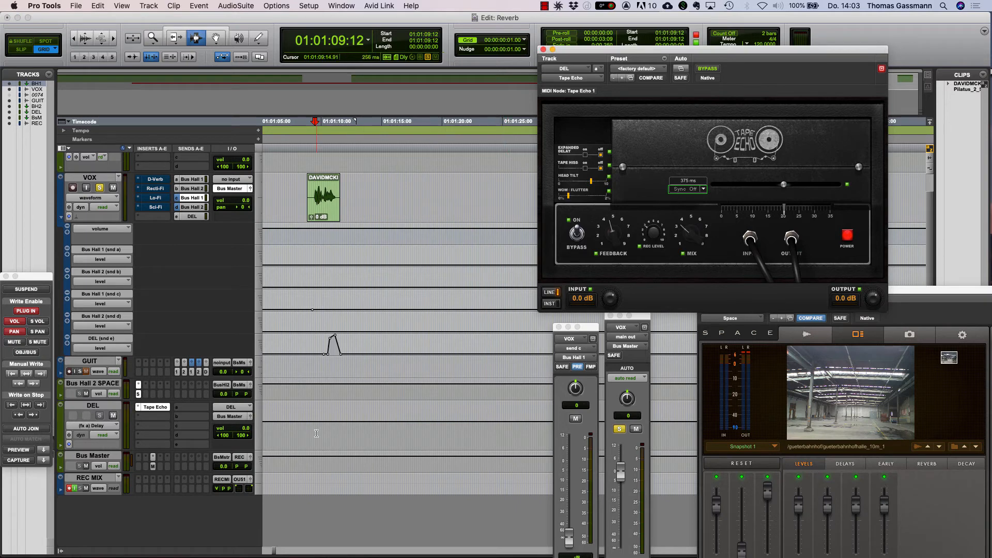
left_click(339, 422, "super")
left_click(435, 422)
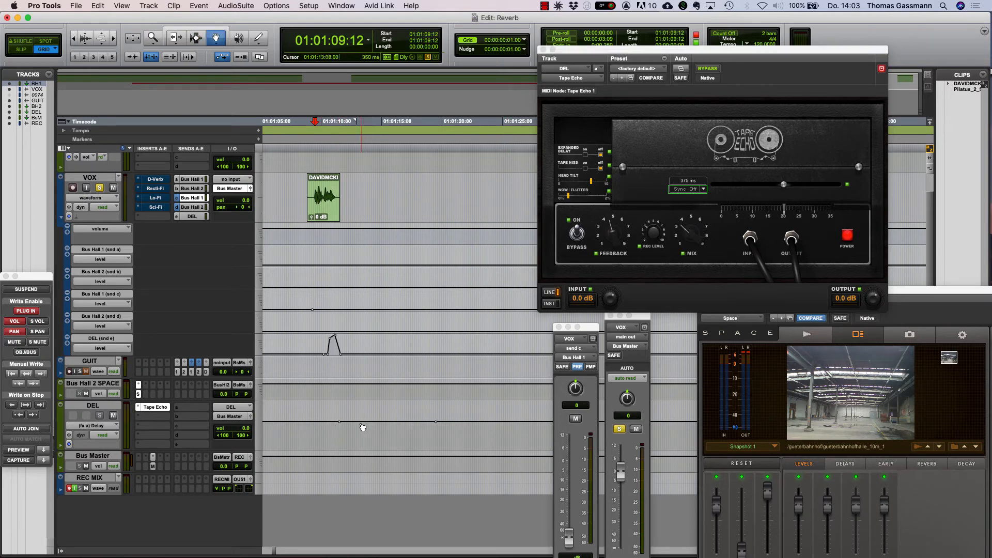
left_click_drag(361, 422, 433, 448)
key("F7")
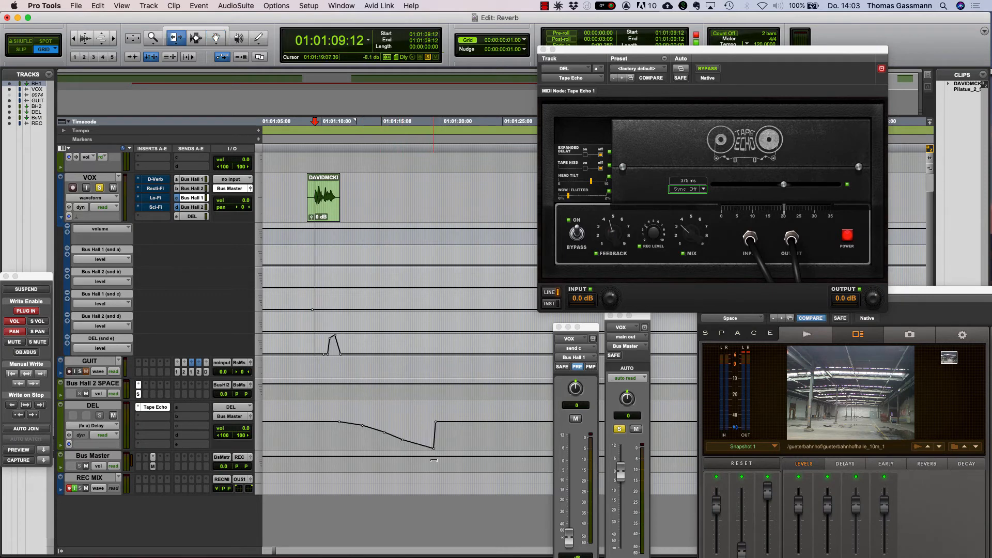
- Play from 01:01:10:04 to hear the automated Tape Echo delay time
left_click(323, 387)
key("space")
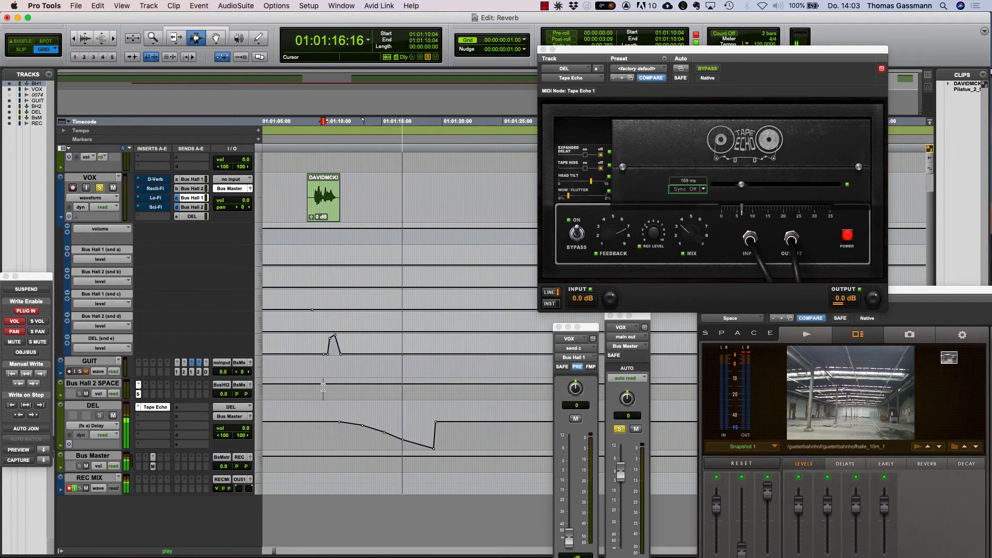
key("space")
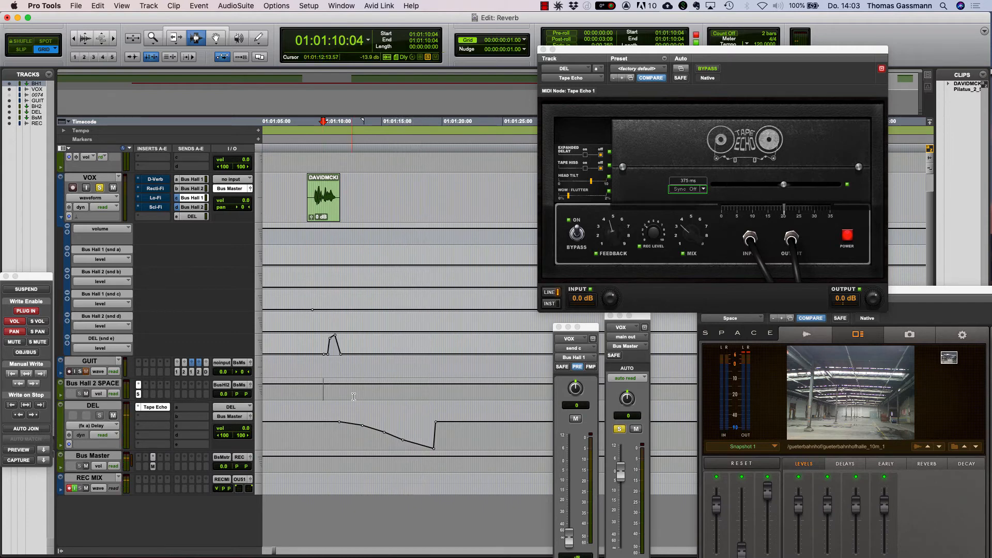
- Delete the Delay automation drawn on the DEL track from 01:01:10:04 to about 01:01:20
left_click_drag(323, 418, 439, 434)
key("Delete")
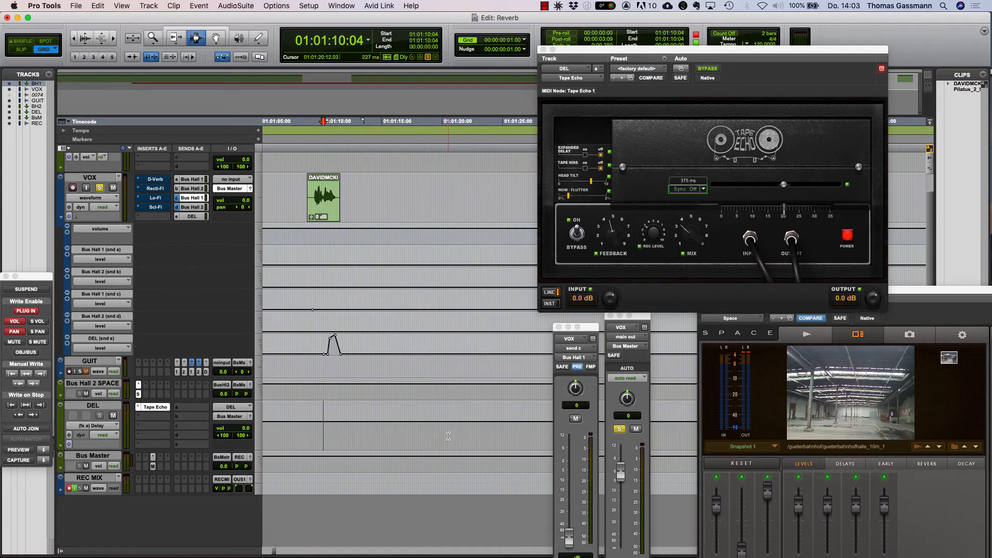
left_click(329, 379)
key("r")
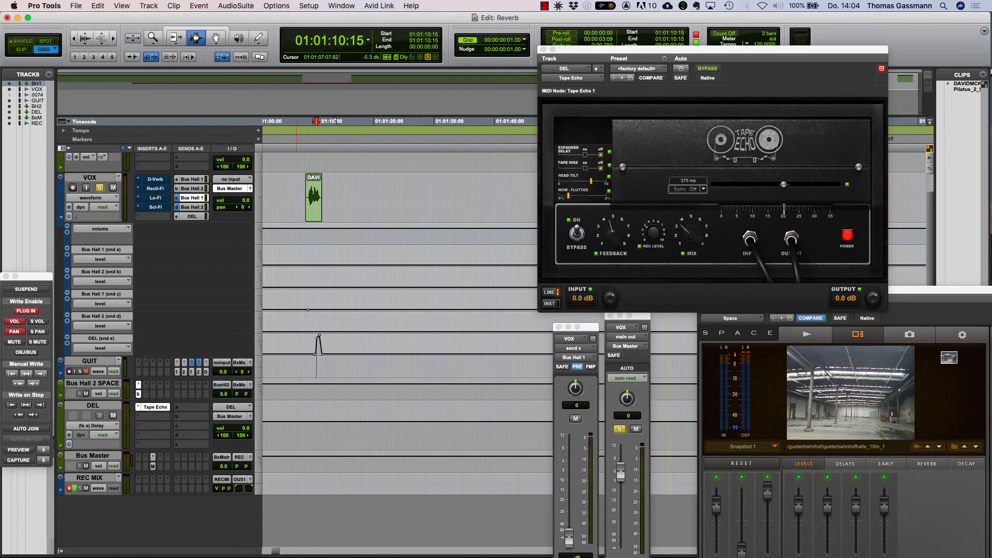
- Open D-Verb on the VOX track, take it out of bypass and place the edit cursor at 01:00:35:11 in the longer vocal clip
left_click(155, 179)
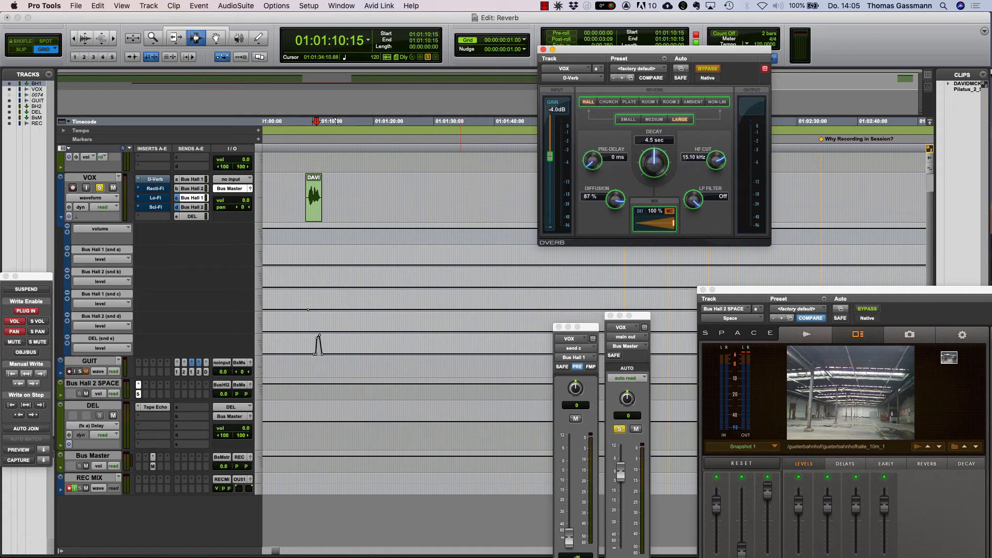
left_click(707, 68)
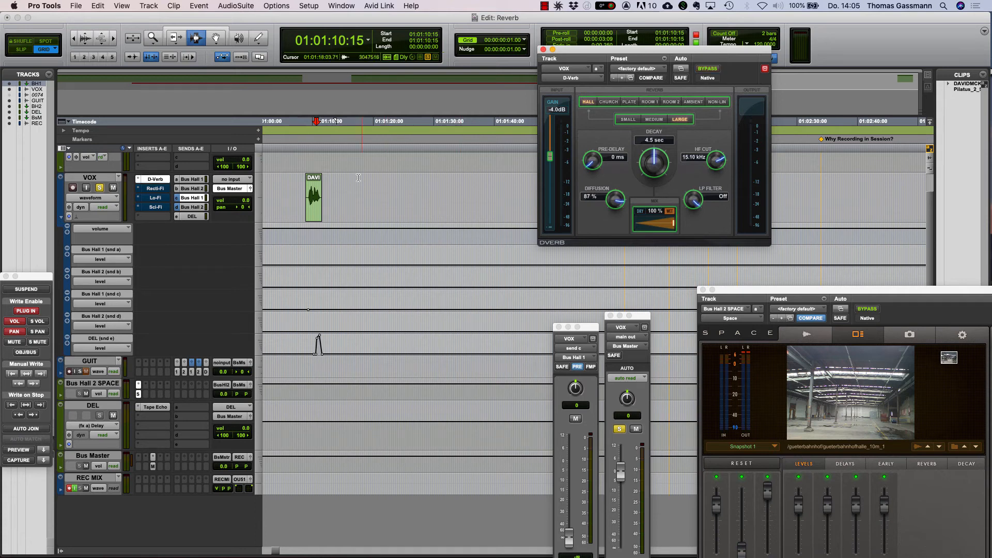
left_click(315, 201)
key("t")
key("t")
scroll(414, 202, "left", 10)
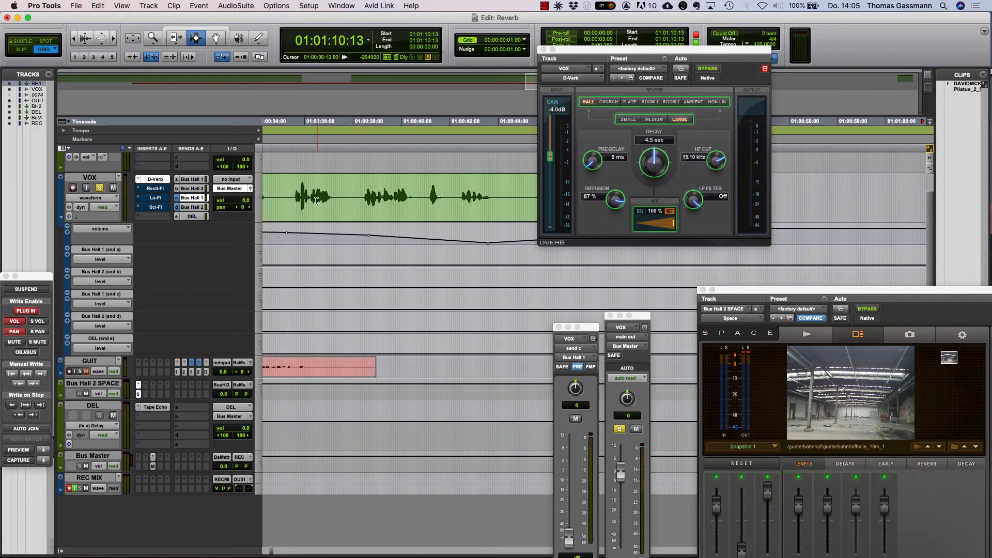
left_click(291, 194)
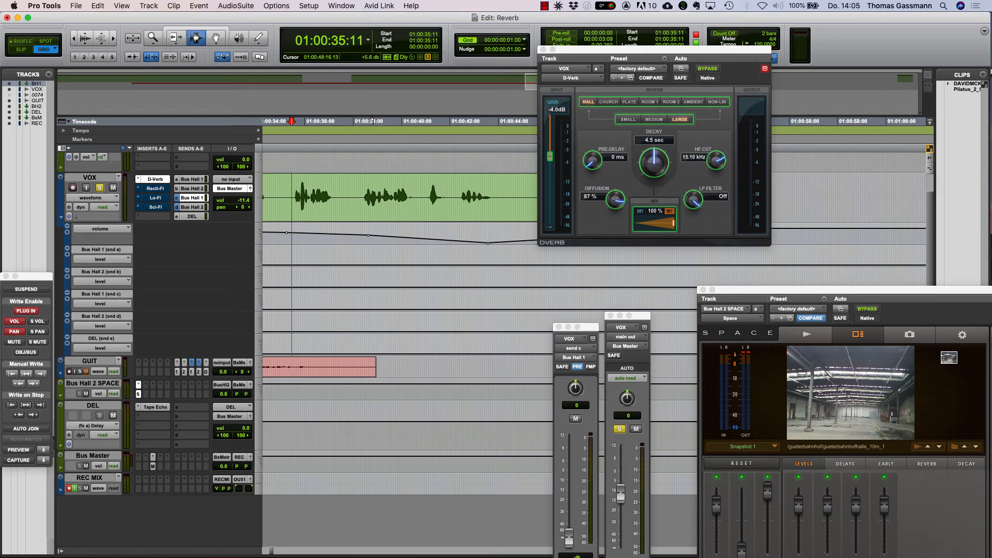
- Show D-Verb's Wet/Dry automation on VOX and draw a V-shaped dip from about 01:00:35, lowest near 01:00:40, returning near 01:00:44
left_click(655, 221, "ctrl+super")
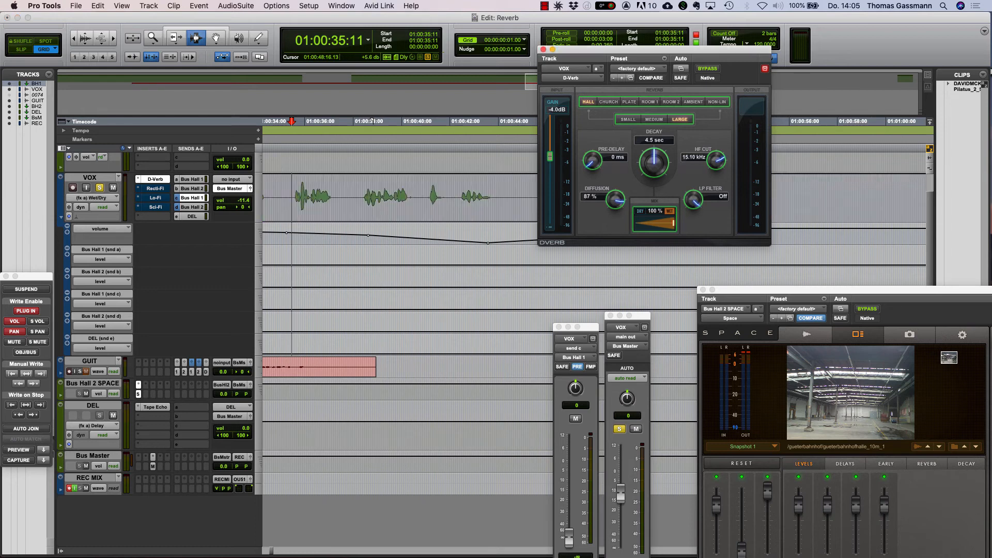
key("super+4")
left_click(292, 174)
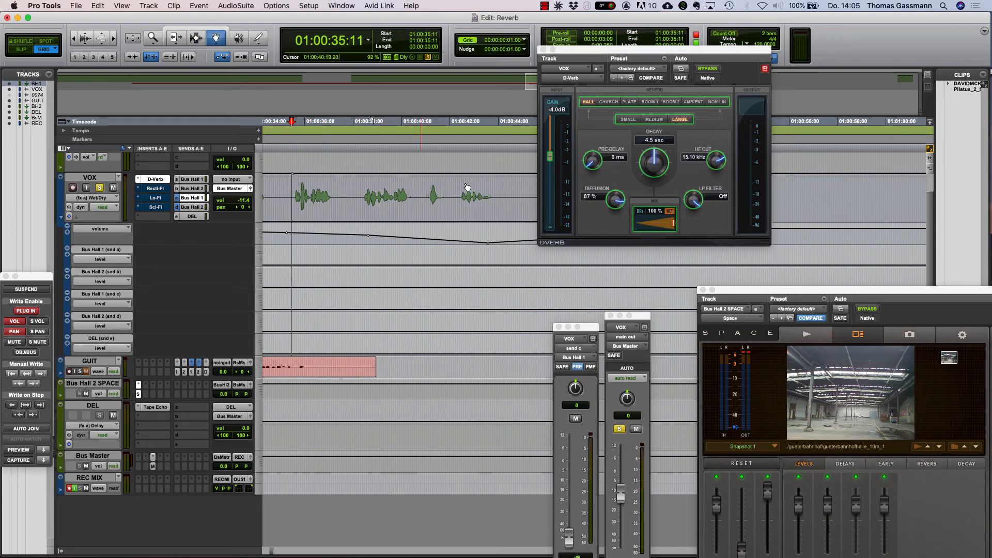
left_click(497, 174)
left_click_drag(396, 175, 396, 220)
key("super+3")
- Play the vocal from 01:00:35:12 to hear the Wet/Dry automation on D-Verb
left_click(294, 196)
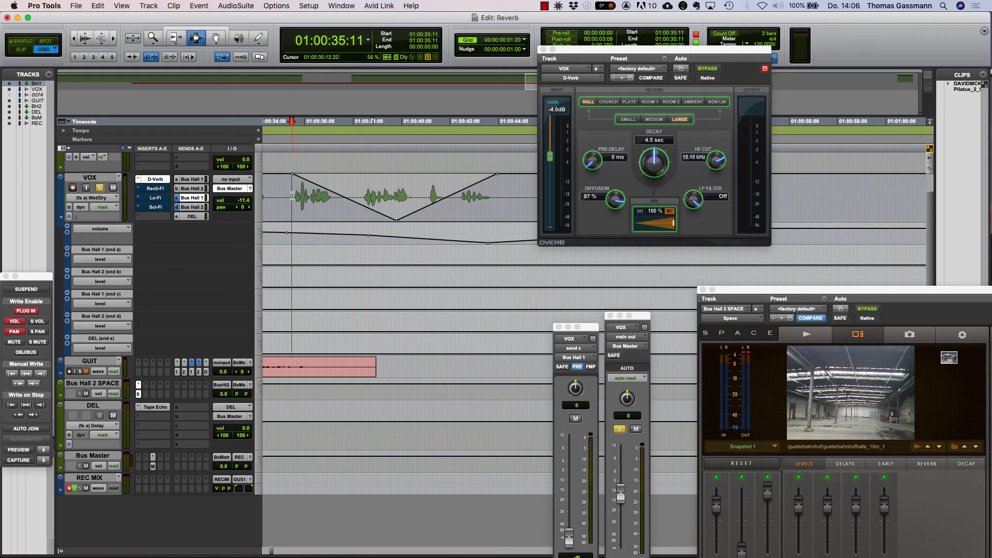
left_click(293, 196)
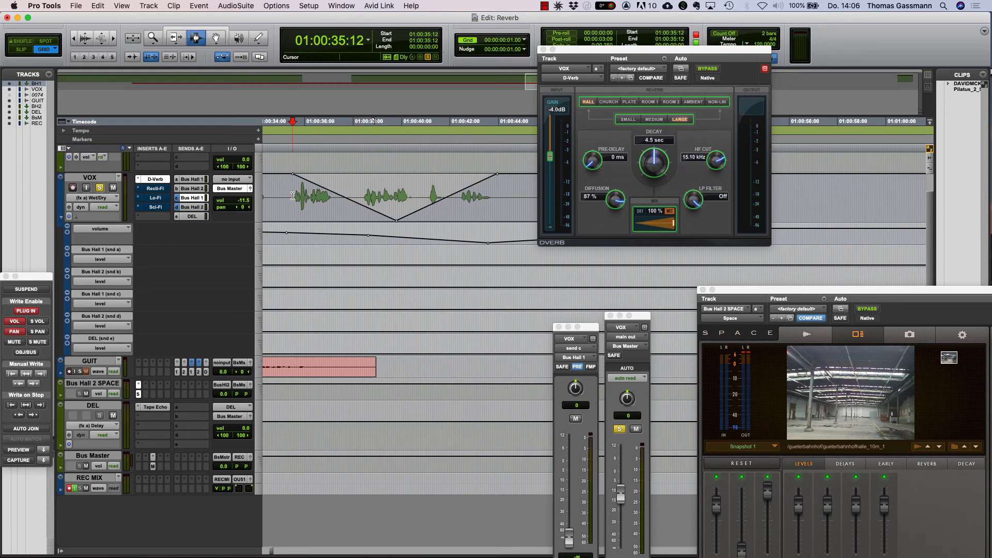
key("space")
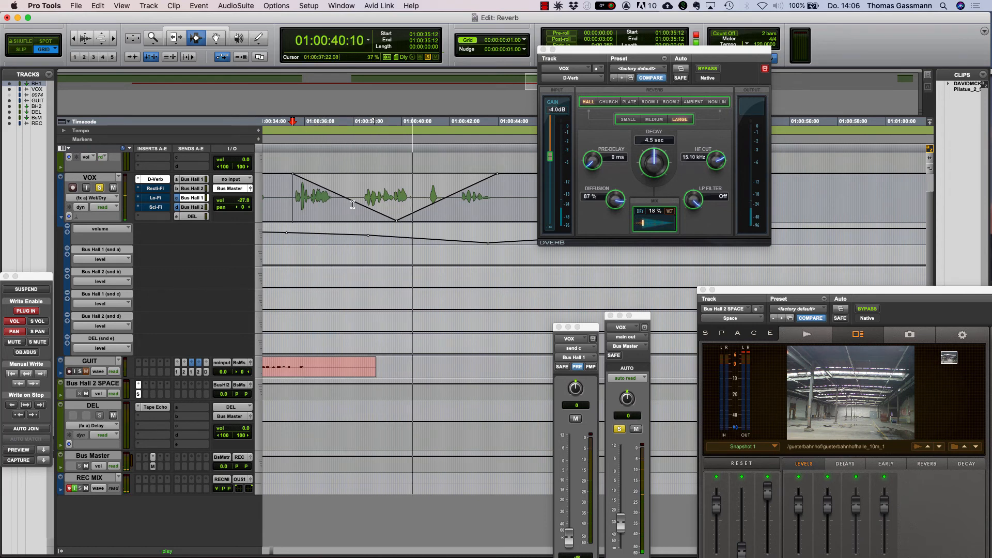
key("r")
key("space")
- Delete the VOX volume automation from 01:00:24:09 through the end of the longer vocal clip
key("r")
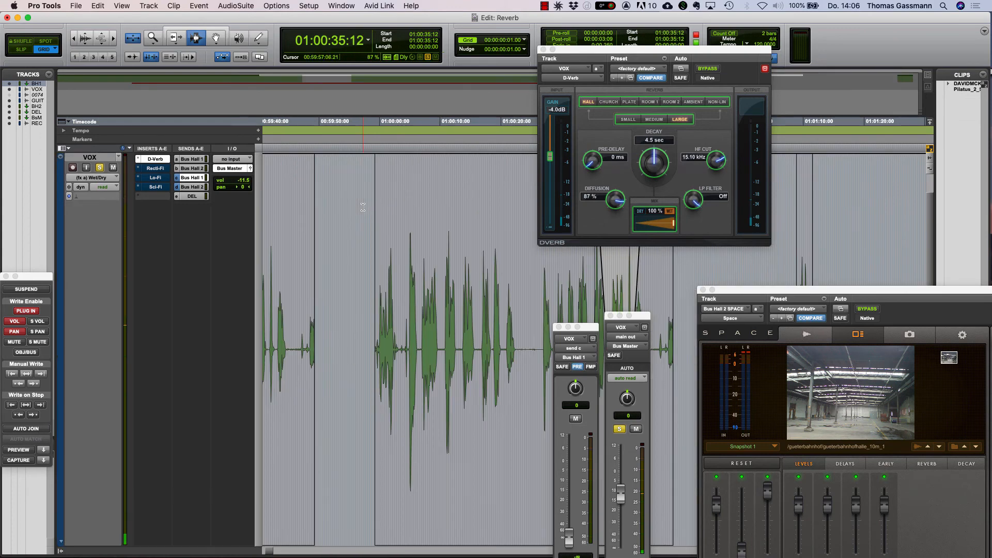
scroll(362, 207, "right", 3)
key("space")
left_click_drag(346, 234, 579, 234)
key("Delete")
key("space")
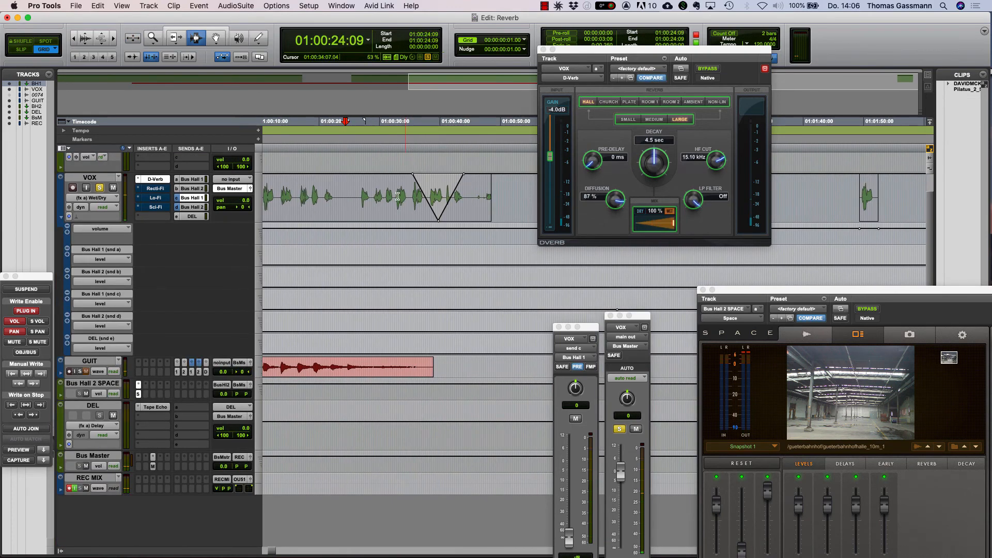
- Play the vocal from 01:00:33:00 to hear the Wet/Dry dip without the volume fade
left_click(397, 196)
key("space")
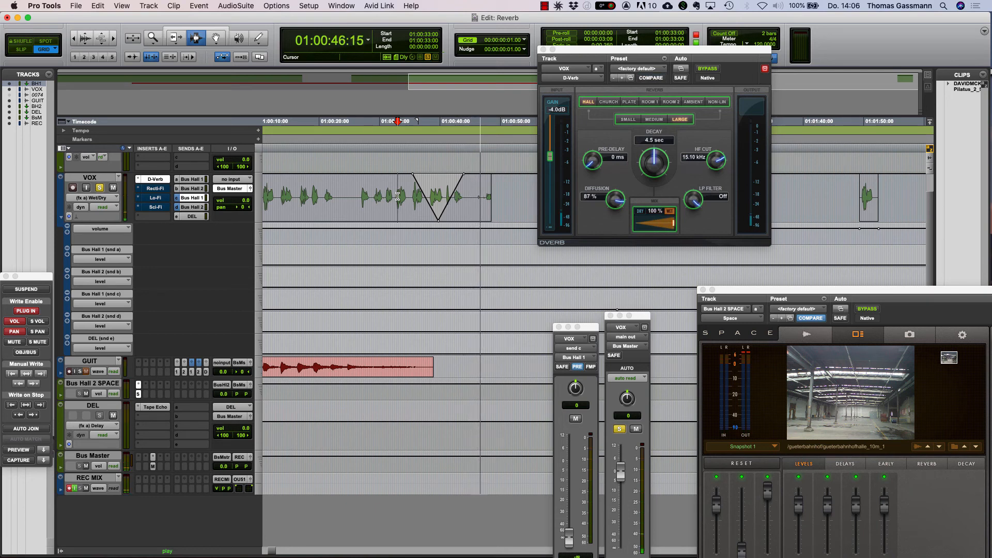
key("space")
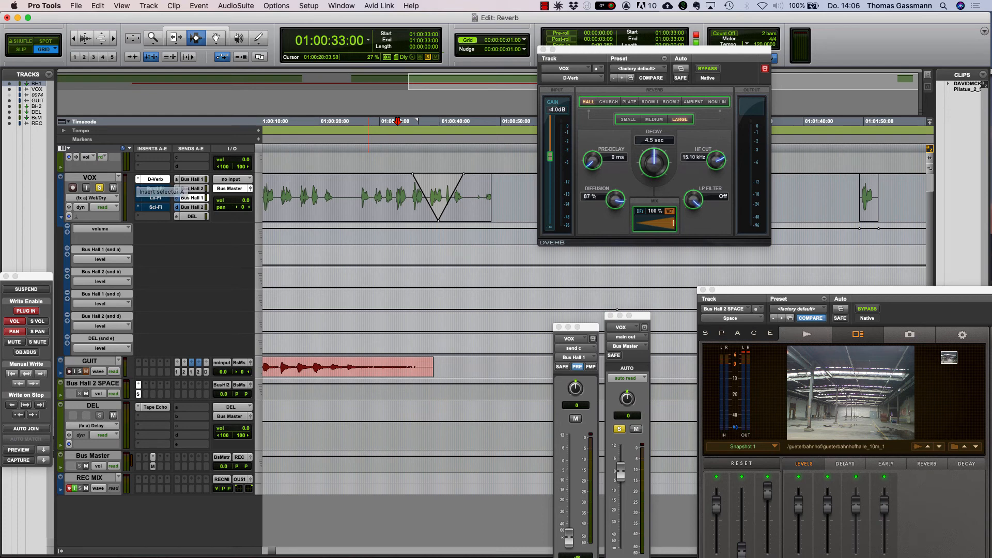
- Delete the Wet/Dry automation dip on the VOX track and bypass D-Verb
left_click_drag(393, 197, 467, 193)
key("Delete")
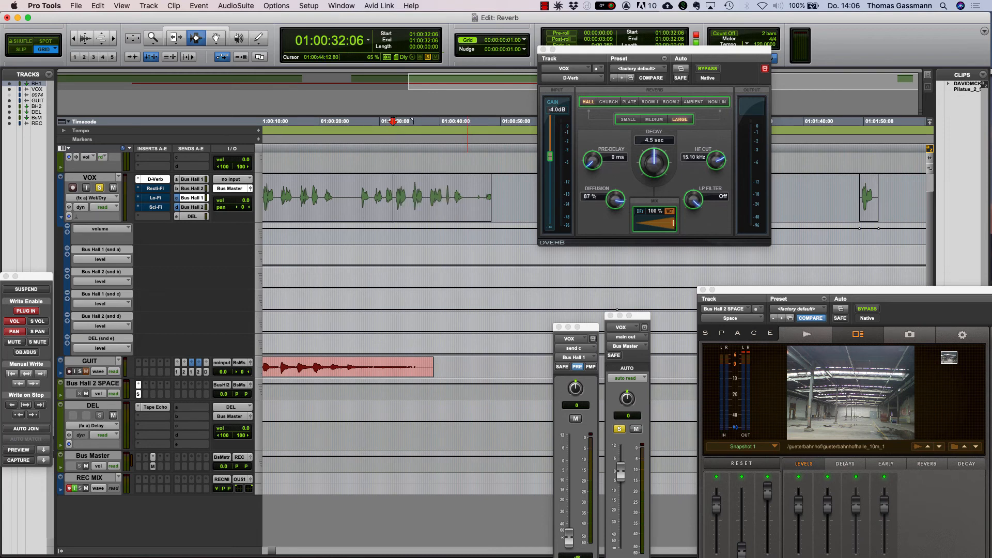
left_click(708, 69)
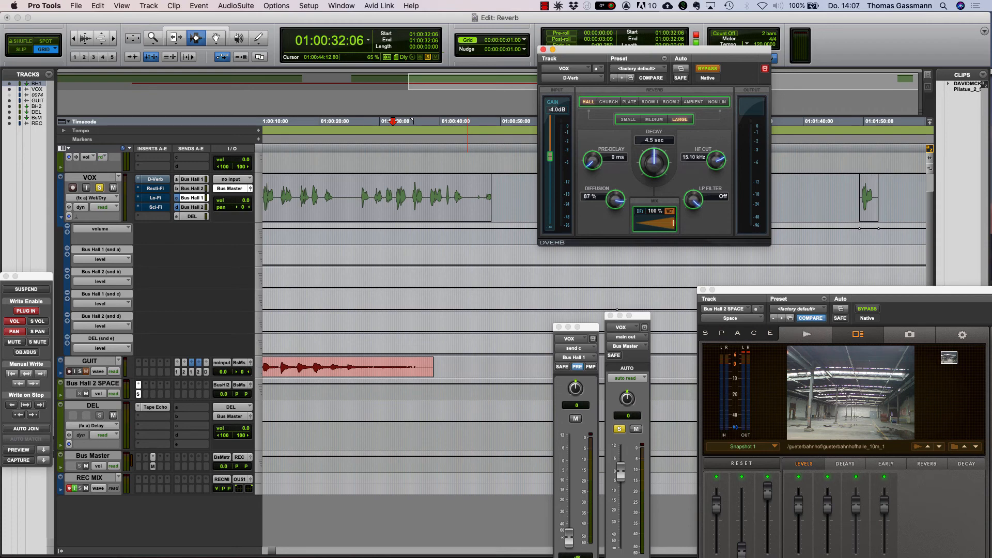
- Return the VOX track to waveform view and select 01:01:49:13 to 01:01:51:21 in the vocal clip near 01:01:50
left_click(90, 198)
left_click(98, 111)
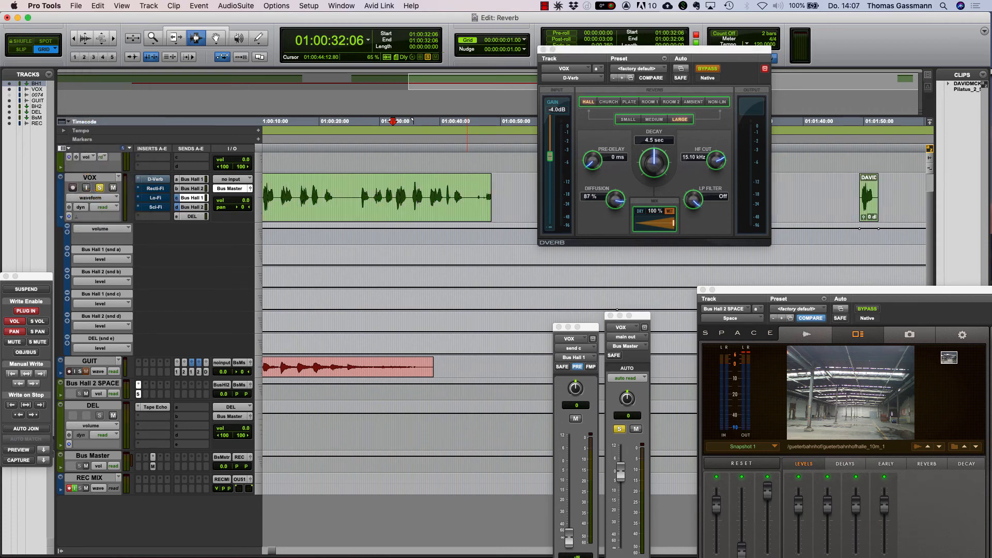
left_click_drag(635, 50, 566, 275)
scroll(567, 216, "right", 5)
scroll(567, 216, "up", 2)
left_click_drag(721, 217, 734, 218)
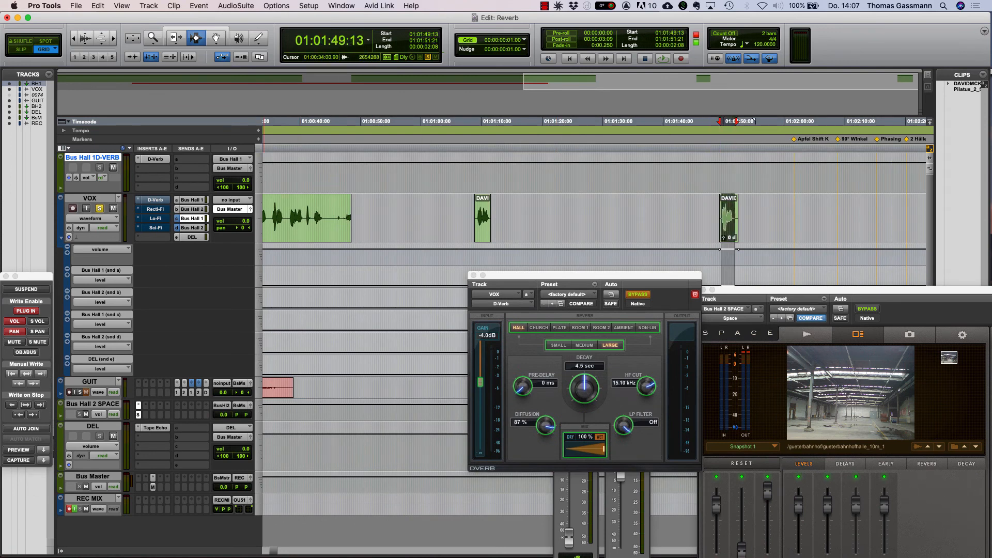
- Open Recti-Fi on the VOX track with its bypass off and play the selected vocal passage up close
left_click(155, 209)
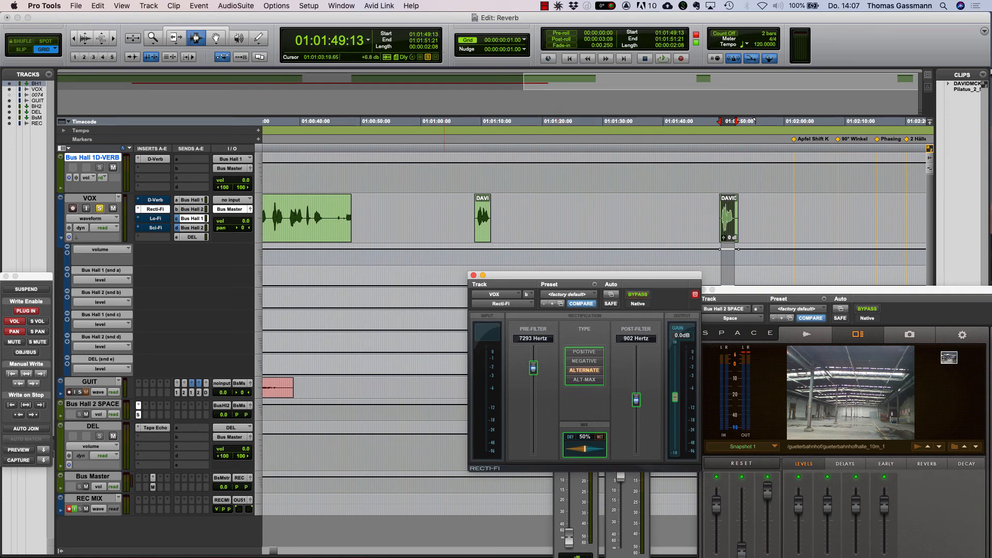
key("space")
key("super+bracketright")
key("super+bracketright")
key("super+bracketright")
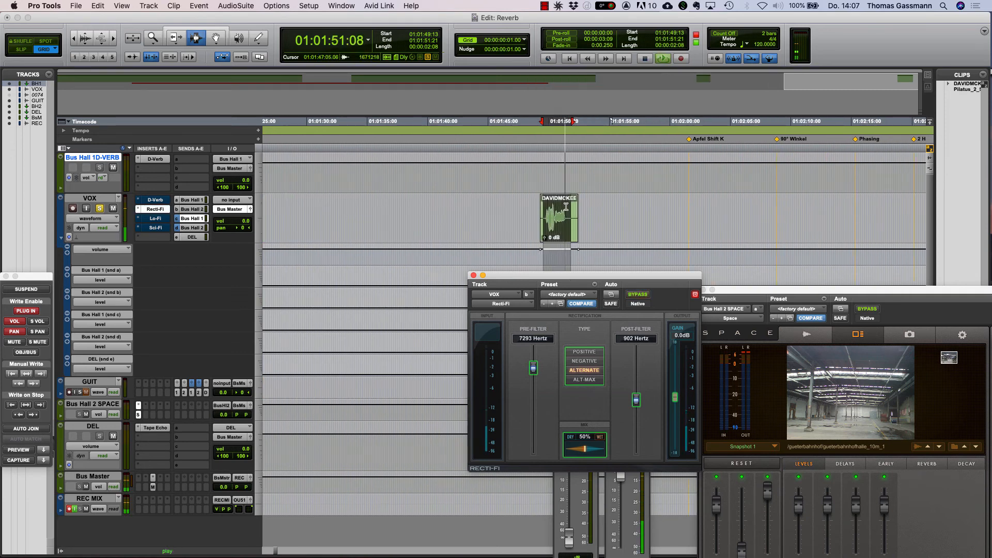
scroll(566, 207, "right", 3)
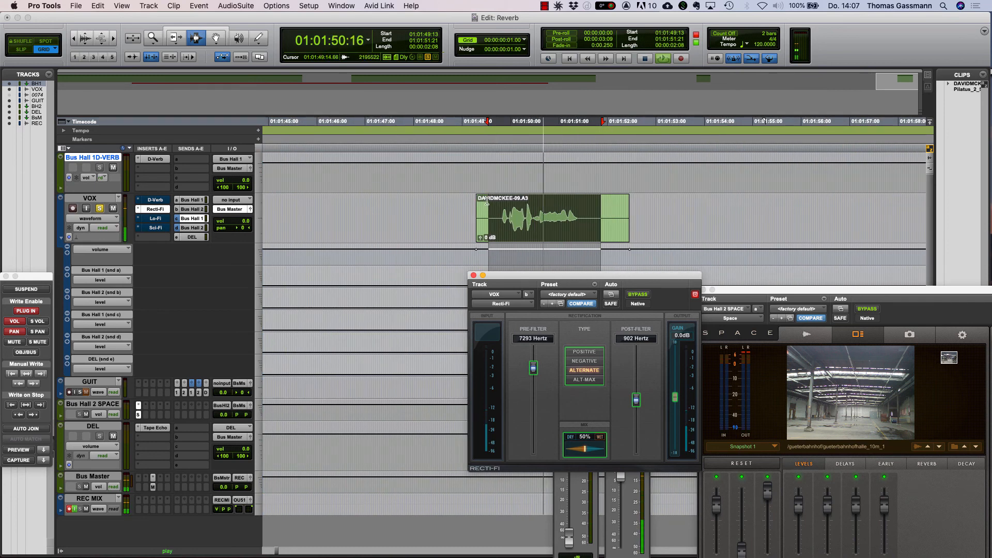
key("space")
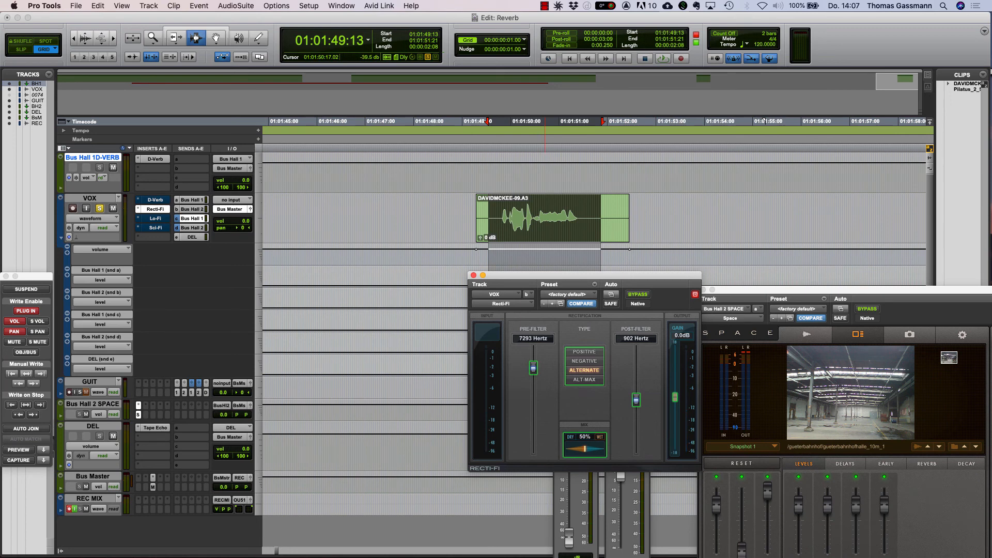
- Show Recti-Fi's Pre-Filter automation on VOX and draw a dip from about 01:01:49:20, lowest at 01:01:50:18, returning near 01:01:51:21
left_click(533, 368, "ctrl+super")
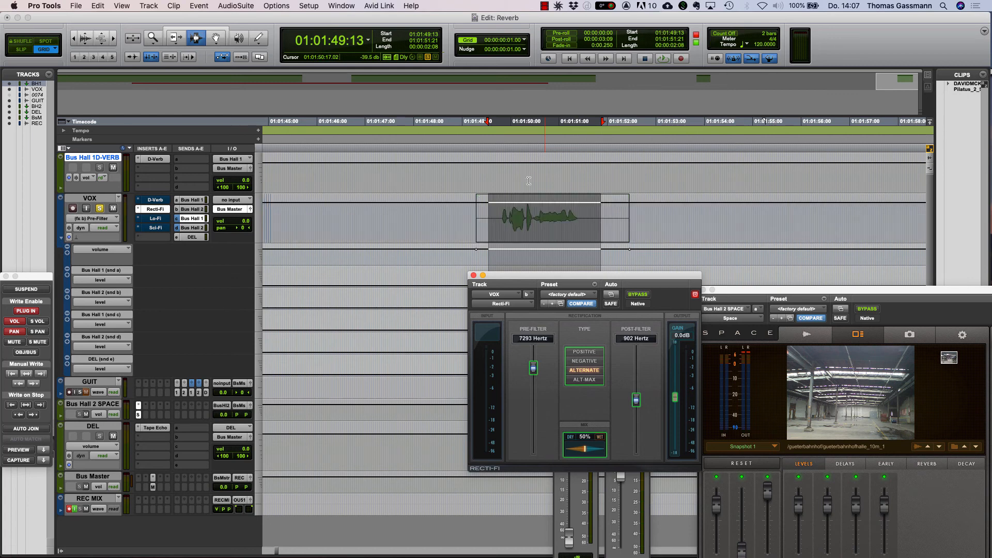
left_click(509, 203, "super")
left_click(603, 204, "super")
left_click_drag(509, 203, 547, 231)
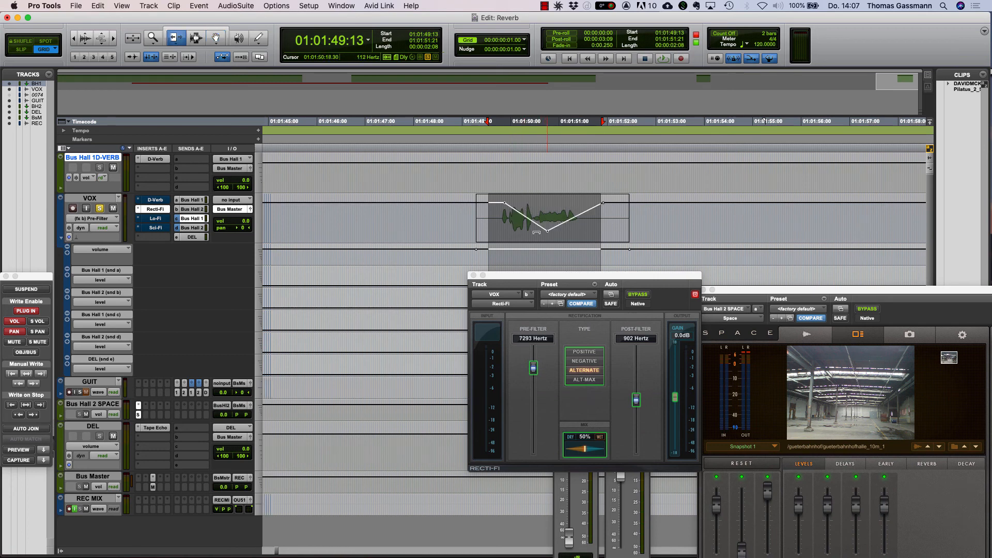
- Play the vocal from 01:01:49:20 to hear the Recti-Fi Pre-Filter automation
left_click(503, 218)
key("space")
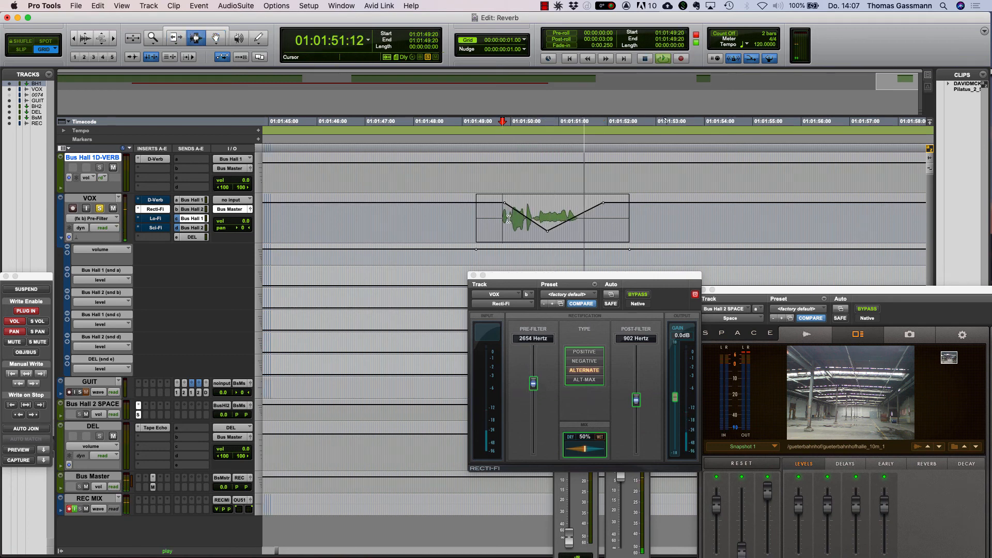
key("space")
- Switch VOX to Recti-Fi's Post-Filter automation and draw a rise from about 01:01:49:22, peaking near 01:01:50:17 and returning near 01:01:51:11
key("ctrl+super+Right")
key("F8")
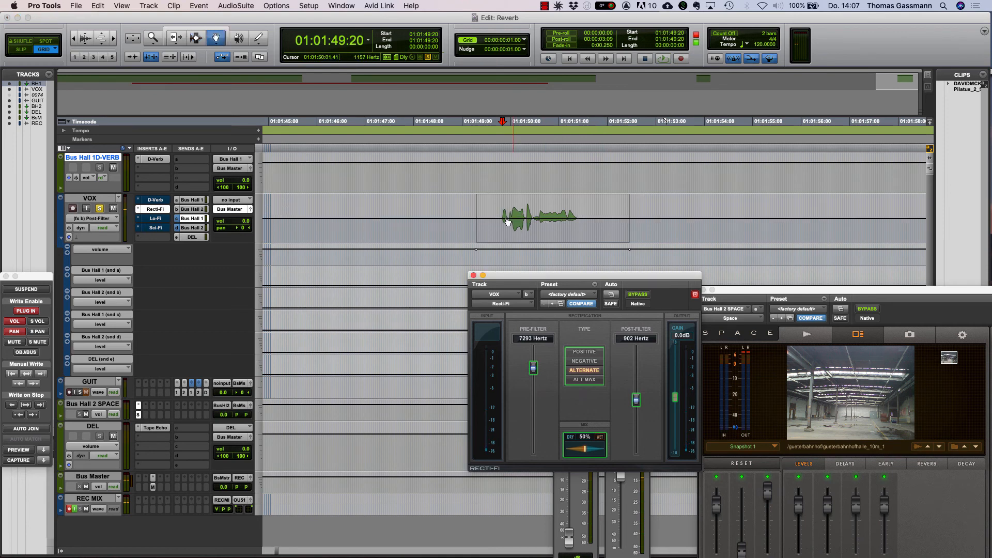
left_click(507, 219)
left_click_drag(556, 225, 545, 205)
key("F7")
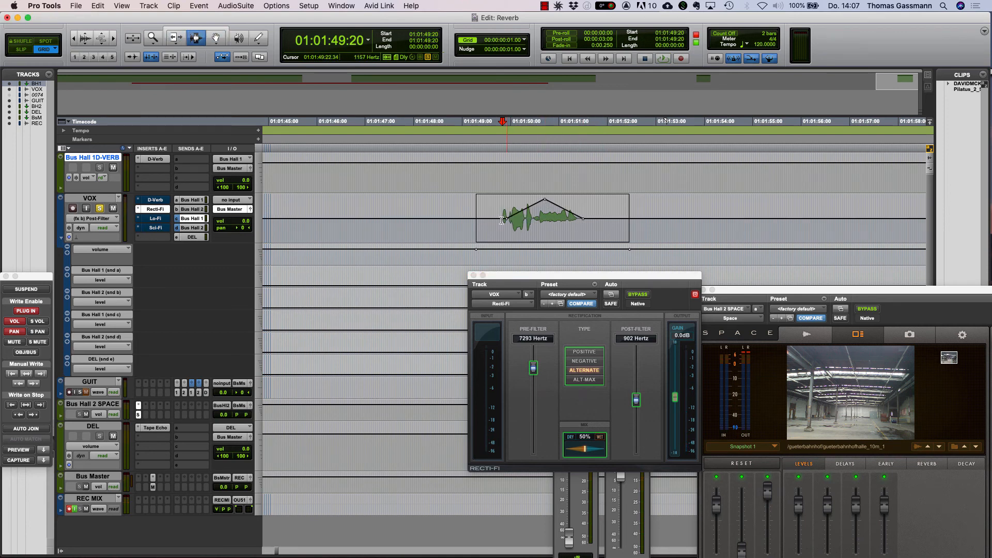
- Play the vocal from 01:01:49:19 to hear the Recti-Fi Post-Filter automation
left_click(501, 221)
key("space")
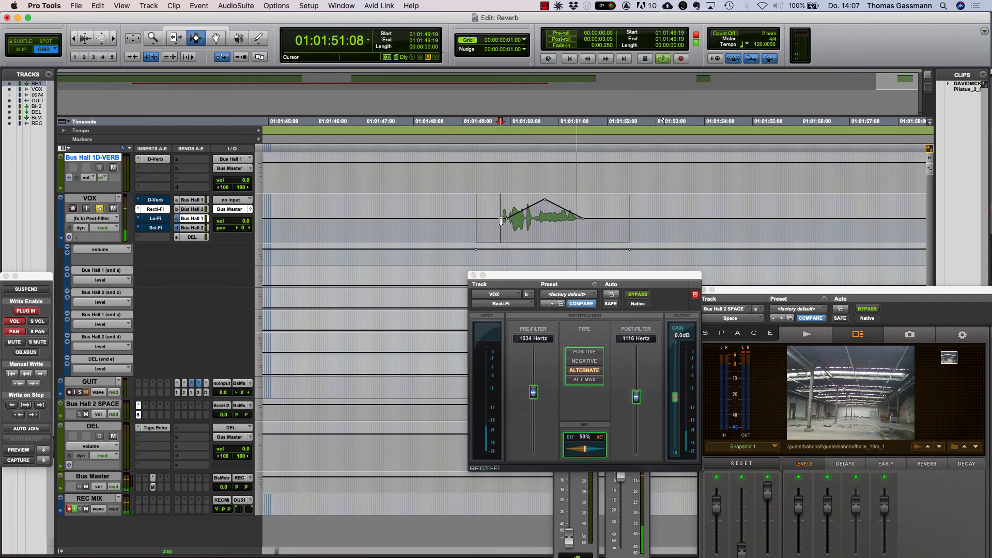
key("space")
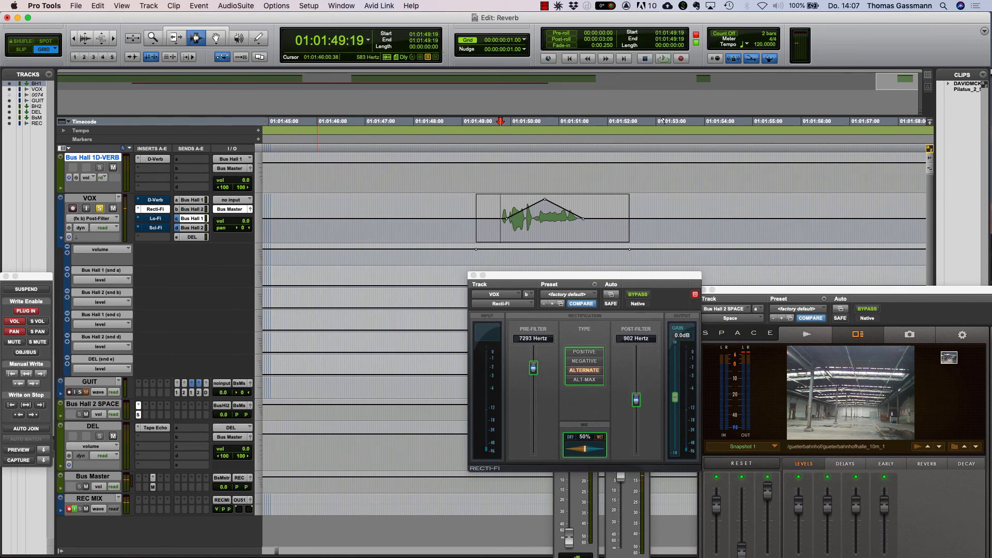
- Bypass Recti-Fi, open Lo-Fi on the VOX track with its bypass off and play the vocal
left_click(637, 293)
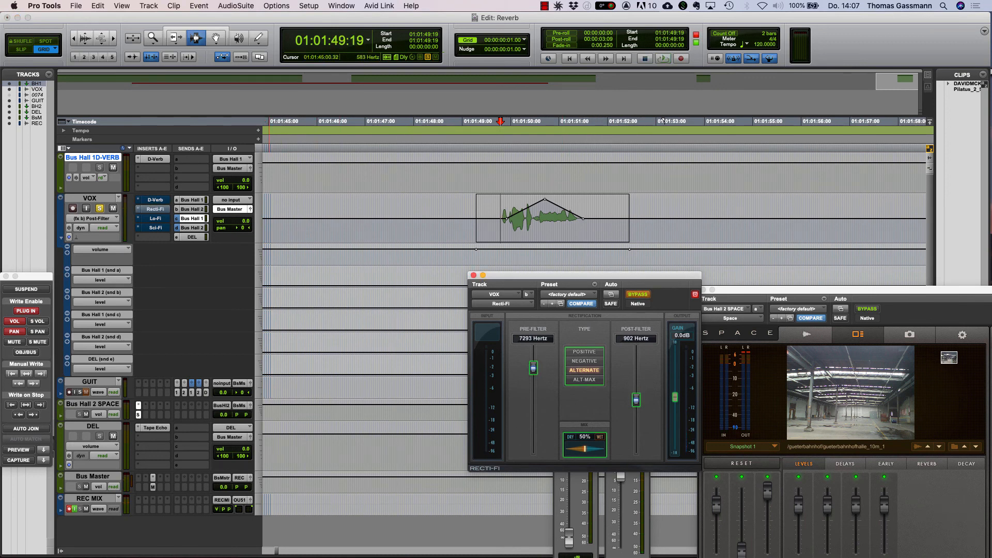
left_click(156, 219)
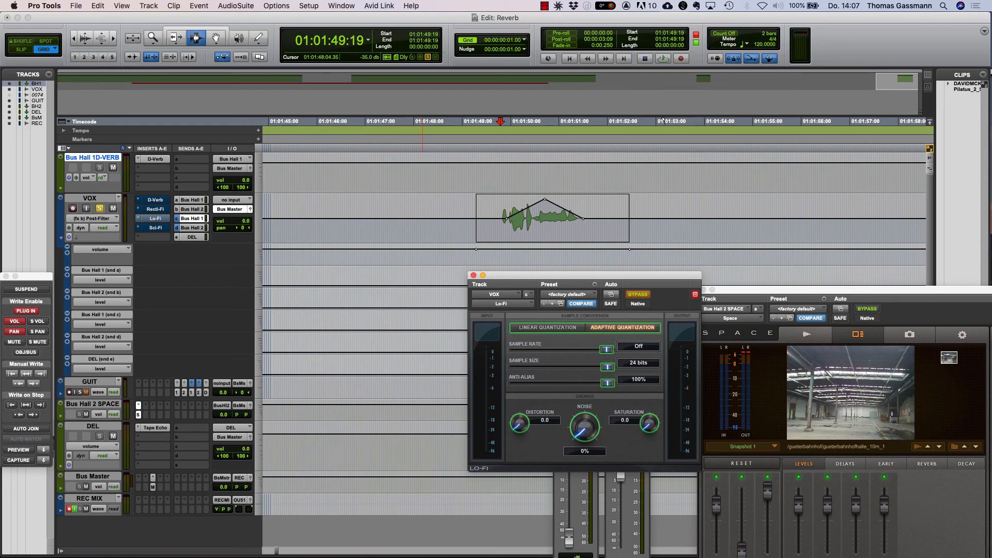
key("space")
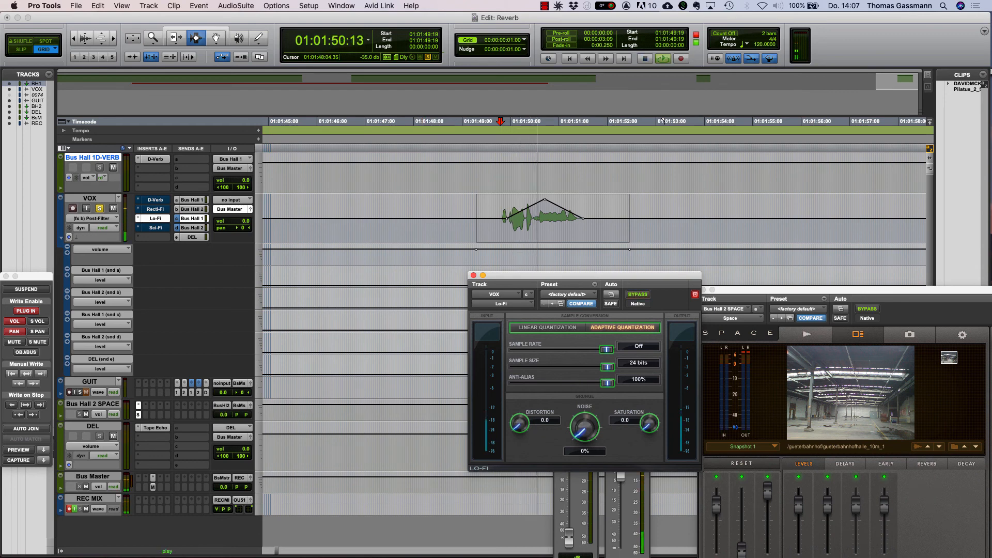
key("space")
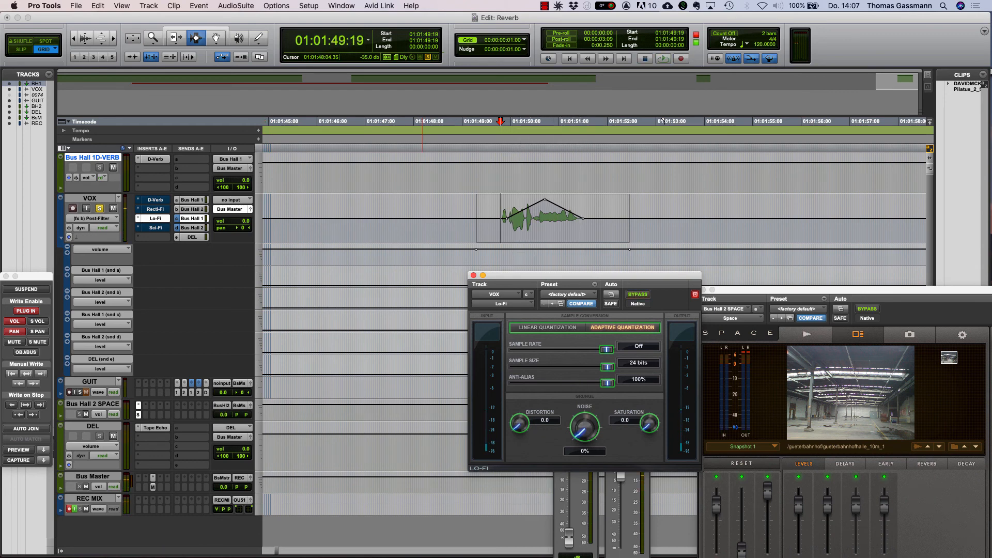
- Try a lower sample size in Lo-Fi, and play the vocal from 01:01:49:17
left_click_drag(602, 367, 534, 367)
left_click(496, 218)
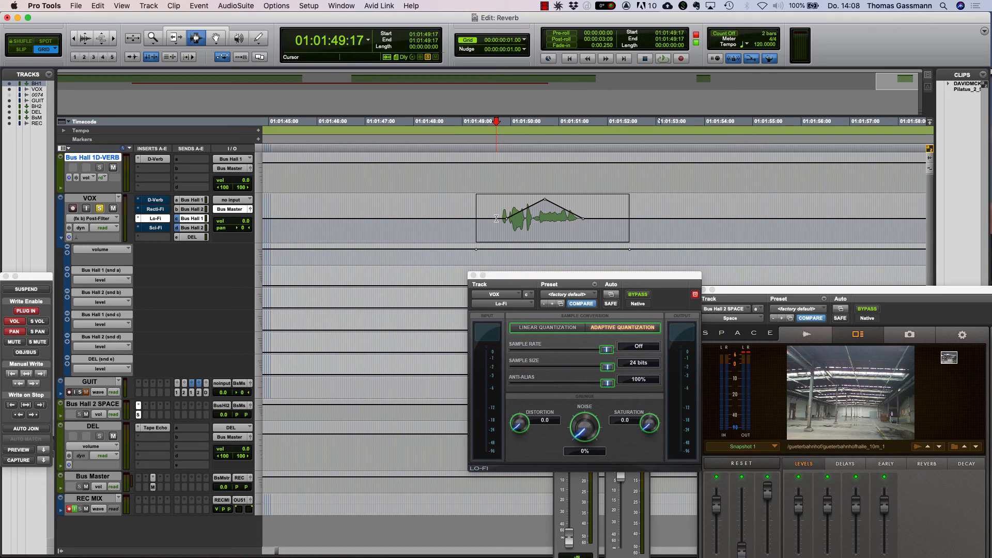
key("space")
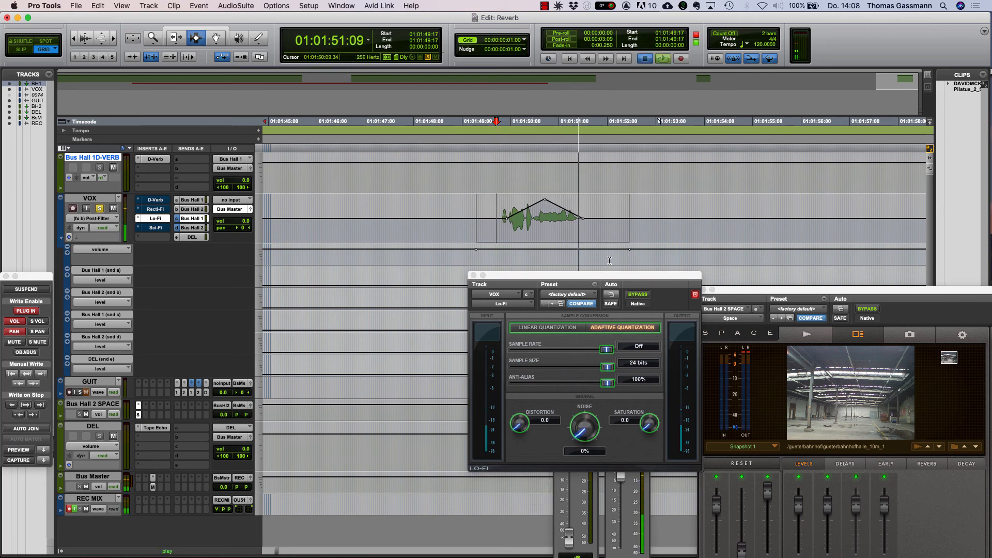
key("space")
- Show Lo-Fi's Sample Size automation on VOX, draw a dip from about 01:01:49:18, lowest near 01:01:50:16, returning near 01:01:51:10, and start playback
left_click(607, 366, "ctrl+super")
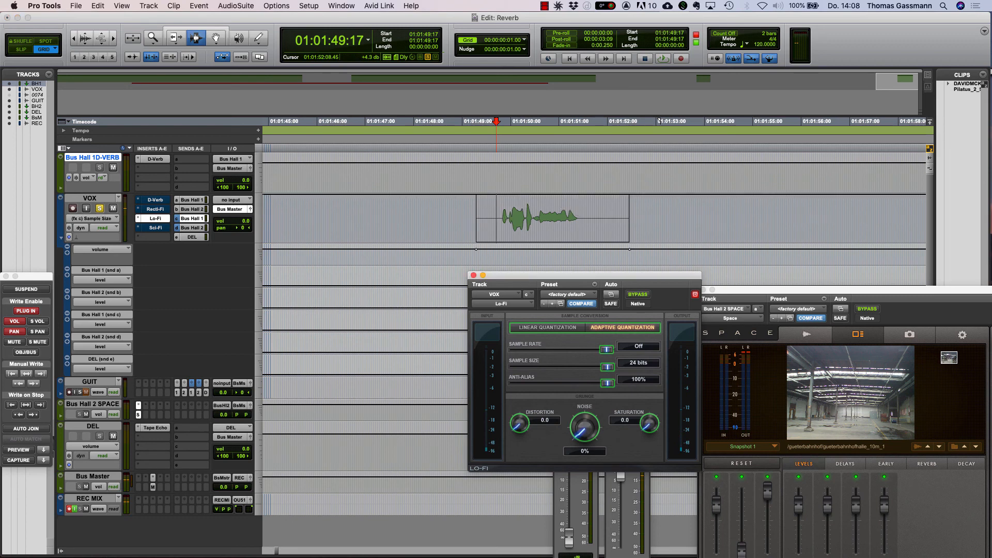
left_click(499, 208)
left_click_drag(543, 195, 543, 235)
key("F7")
key("space")
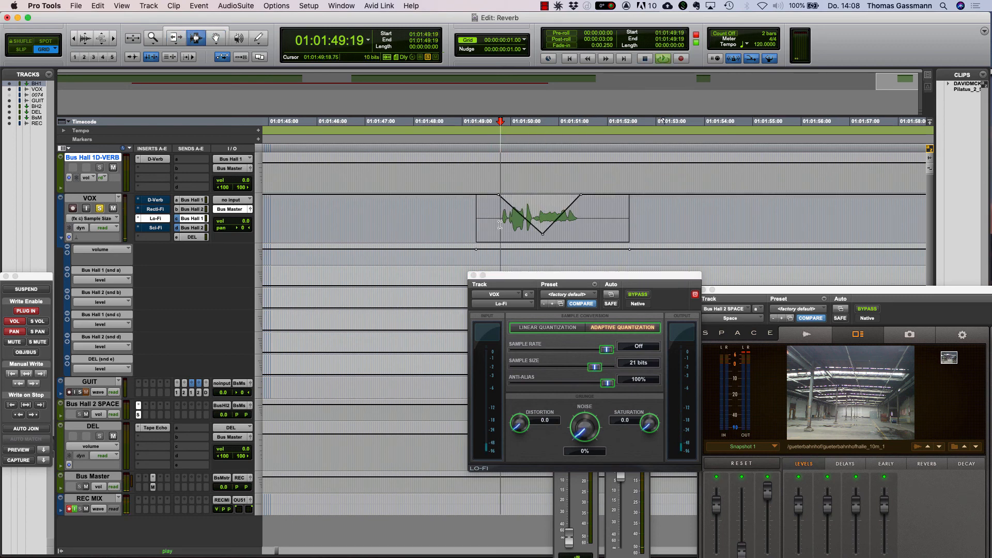
key("space")
- Add another low Sample Size breakpoint near 01:01:50:04 and play the vocal from 01:01:49:21
left_click(518, 212, "super")
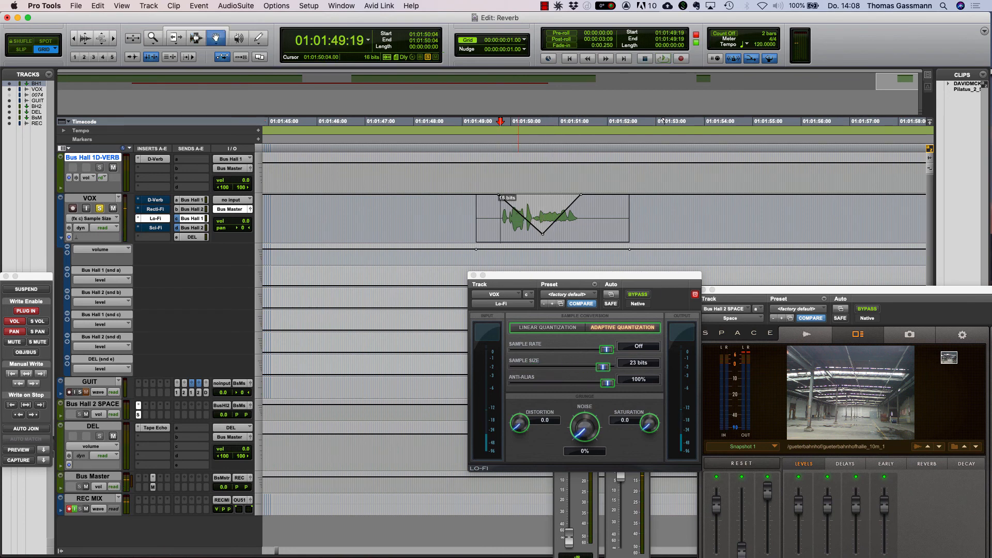
key("F7")
left_click(504, 225)
key("space")
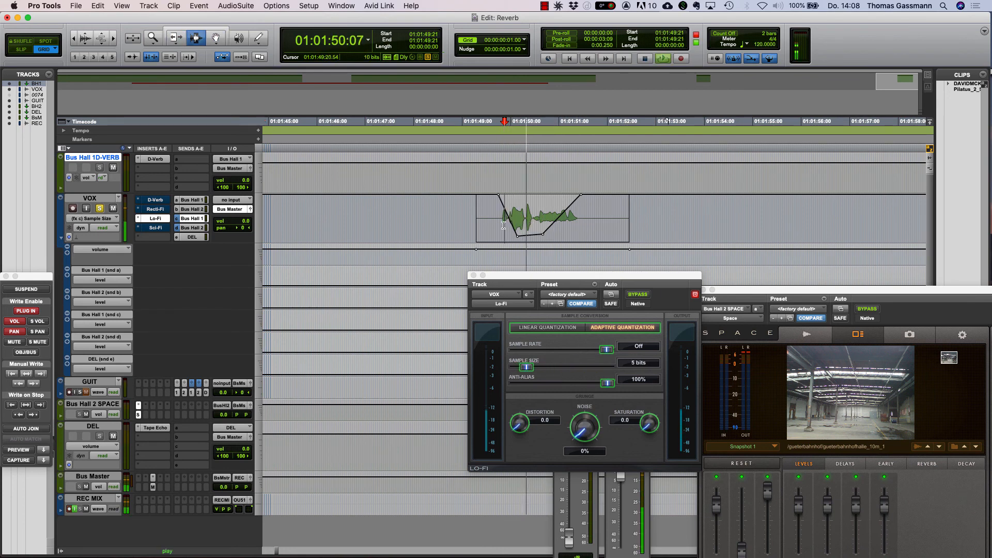
key("space")
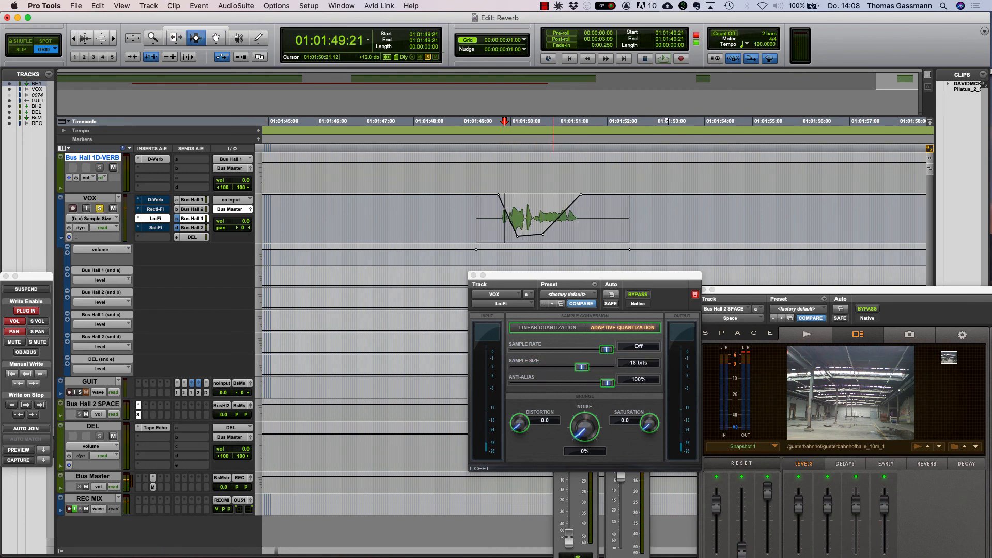
- Switch VOX to Lo-Fi's Noise automation, draw a rise from about 01:01:49:23, peaking near 01:01:50:08, returning near 01:01:51:08, and play it
left_click(585, 427, "ctrl+super")
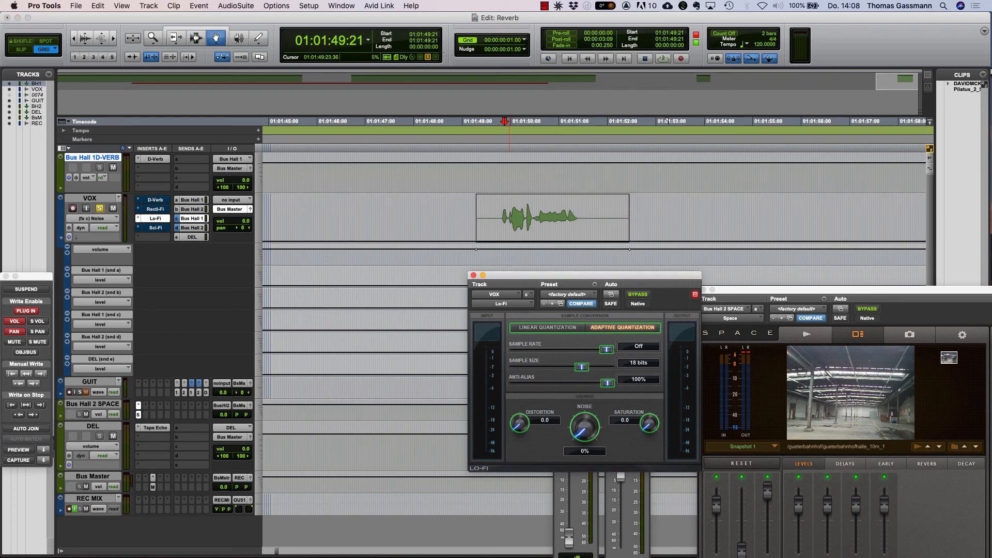
left_click(509, 240, "super")
left_click_drag(538, 241, 528, 200)
key("F7")
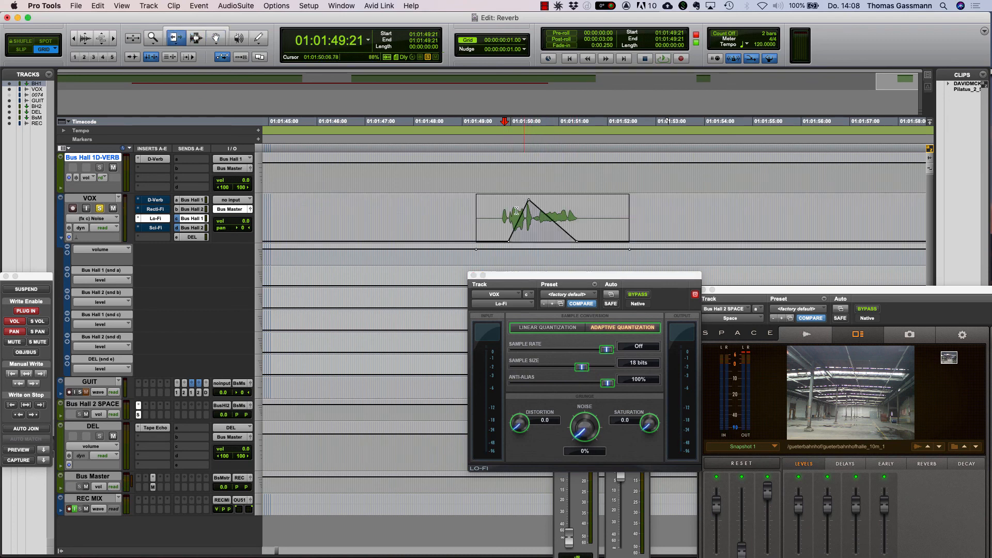
key("space")
key("space")
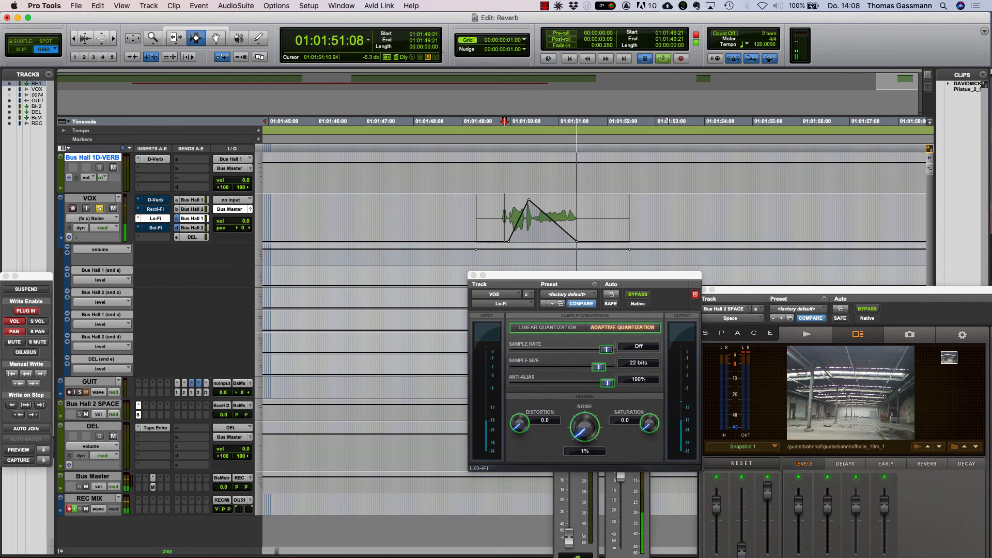
- Switch VOX to Lo-Fi's Saturation automation, draw a rise from about 01:01:49:20, peaking near 01:01:50:01, returning near 01:01:51:11, and play it
left_click(650, 423, "ctrl+super")
left_click(503, 241, "super")
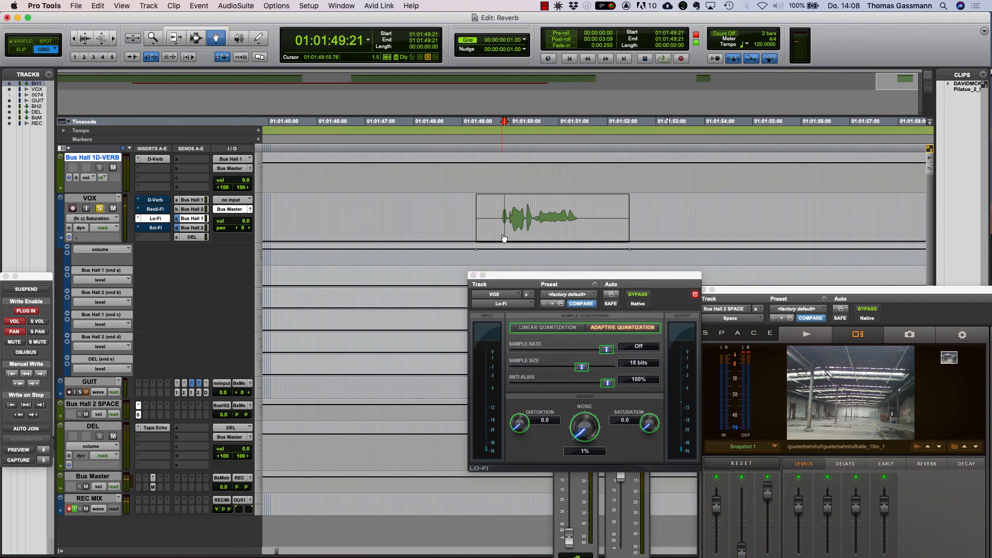
left_click(583, 242, "super")
left_click_drag(522, 242, 514, 208)
left_click(502, 214)
key("space")
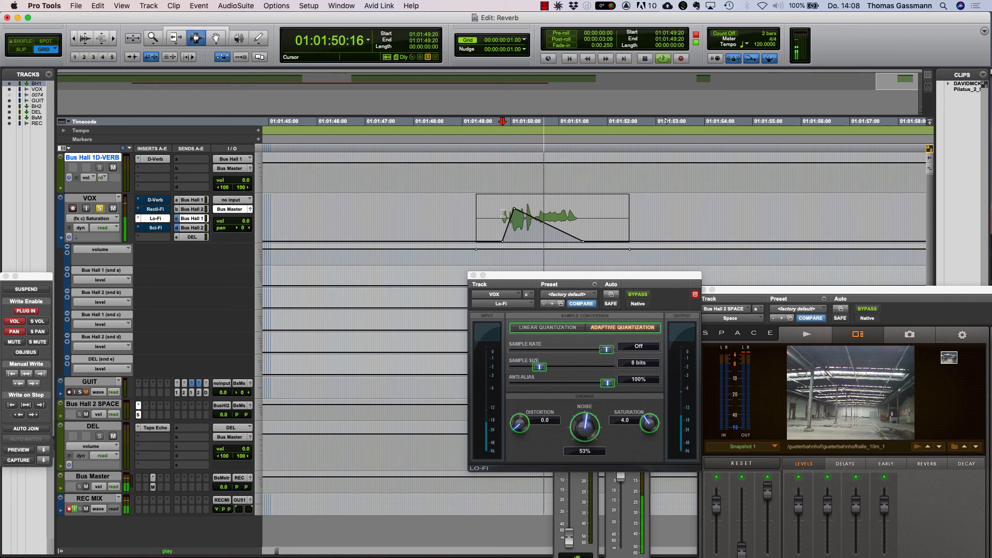
key("space")
- Switch VOX to Lo-Fi's Distortion automation, draw a rise from about 01:01:49:20, peaking near 01:01:50:07, returning near 01:01:51:14, and play it
left_click(519, 423, "ctrl+super")
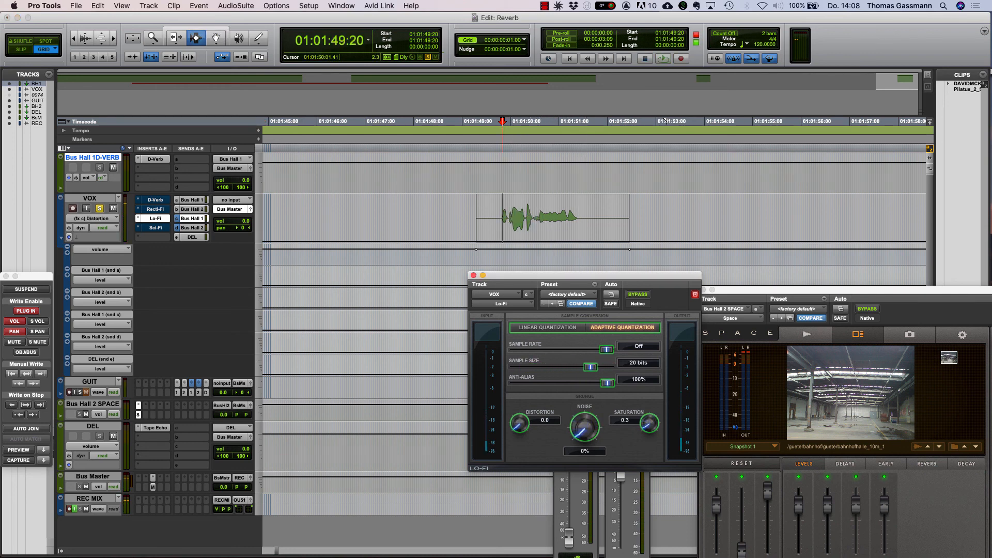
left_click(503, 242, "super")
left_click_drag(527, 241, 526, 205)
left_click(502, 212)
key("space")
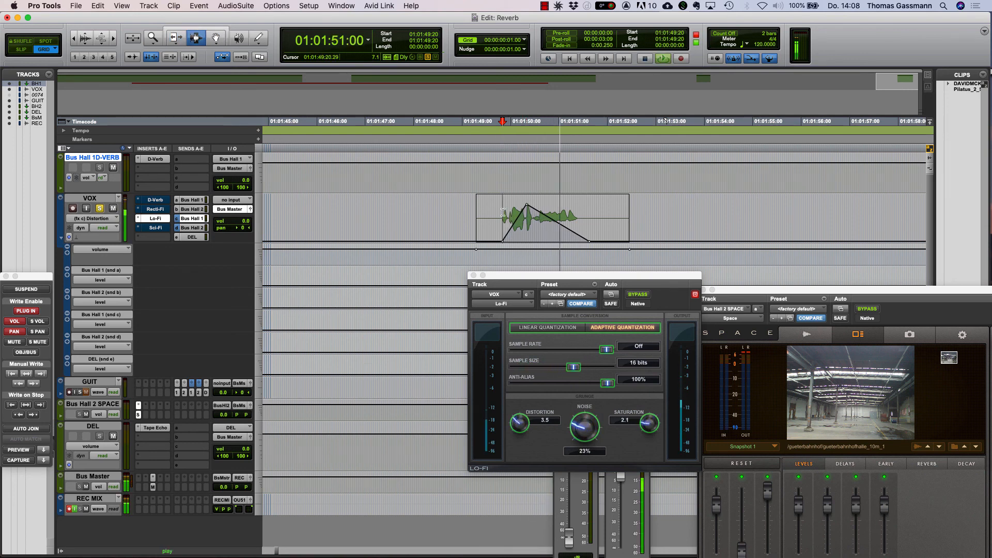
key("space")
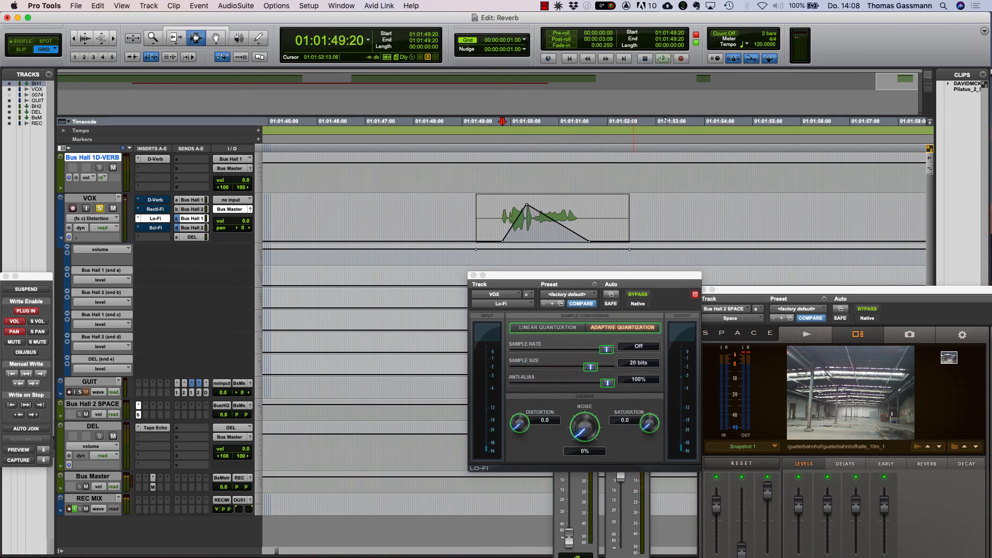
- Bypass Lo-Fi, open Sci-Fi on the VOX track with its bypass off and play the vocal
left_click(638, 294)
left_click(155, 228)
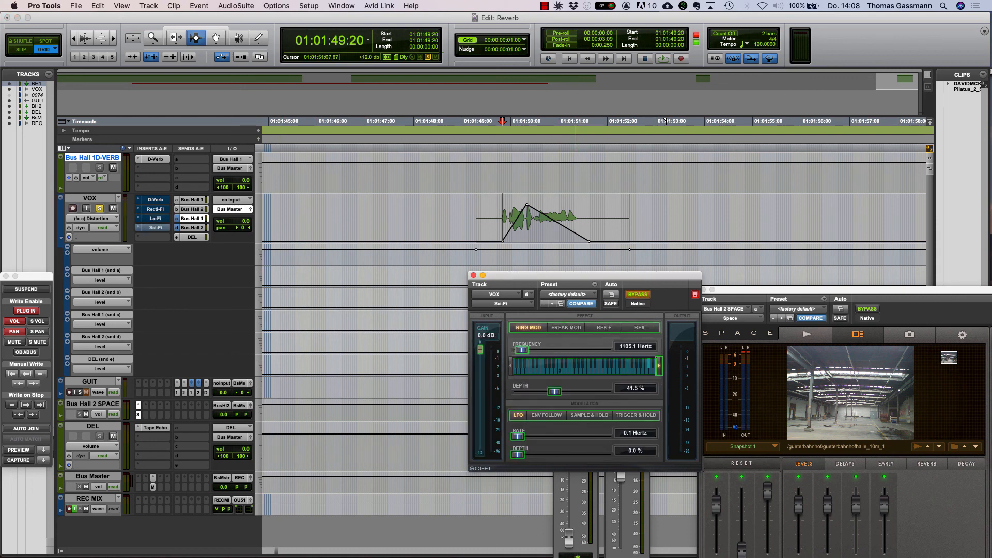
left_click(500, 220)
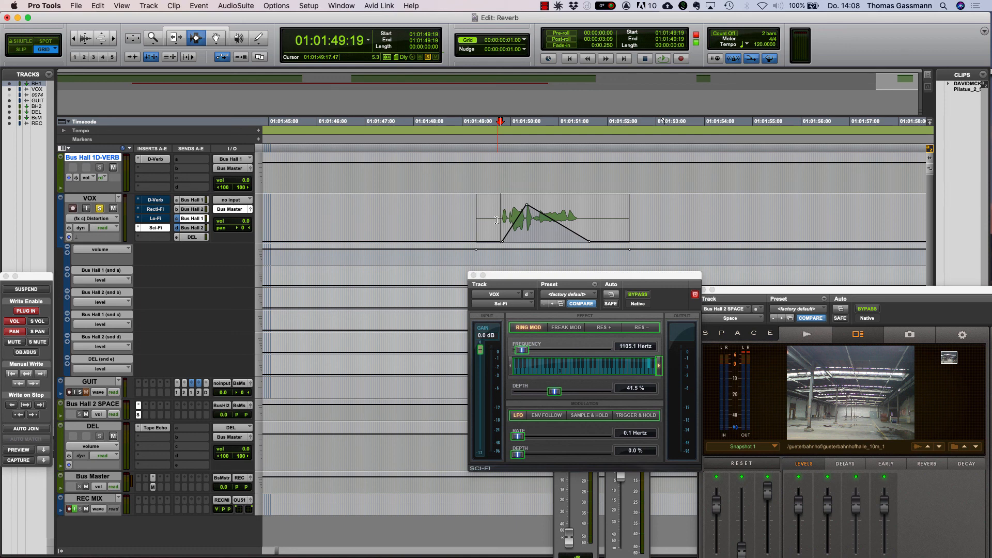
key("space")
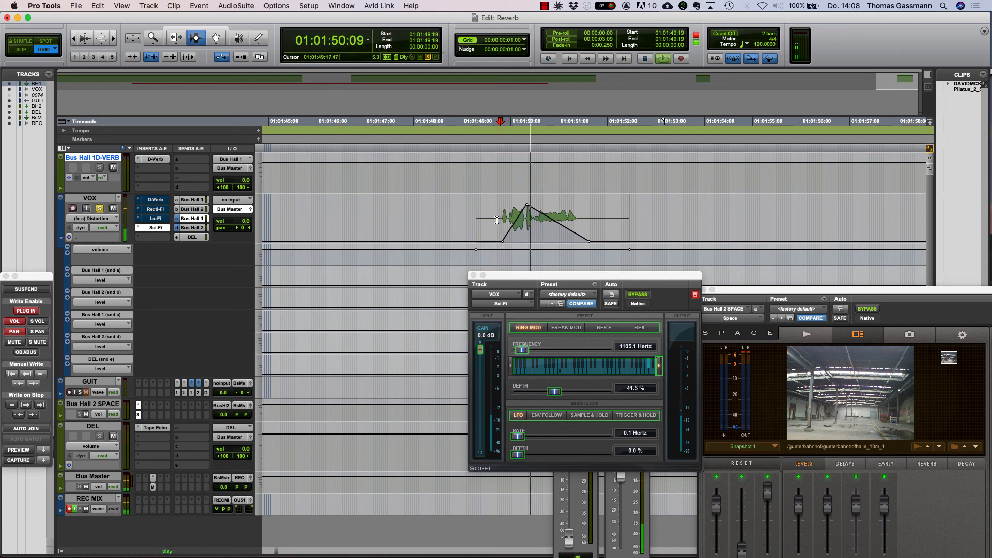
left_click(496, 220)
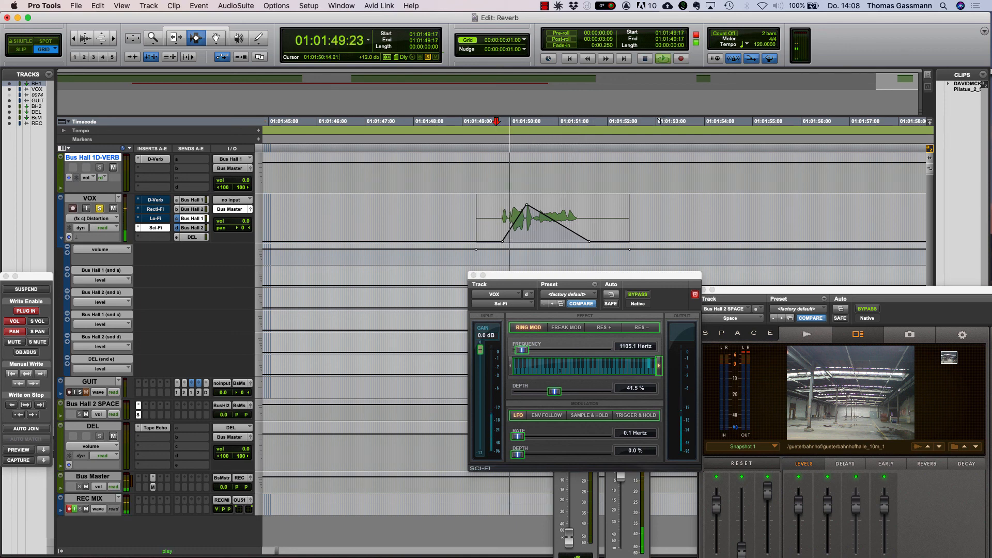
key("space")
- Lower Sci-Fi's Ring Mod frequency to 830.6 Hertz while auditioning the vocal from 01:01:49:17
left_click_drag(522, 350, 518, 349)
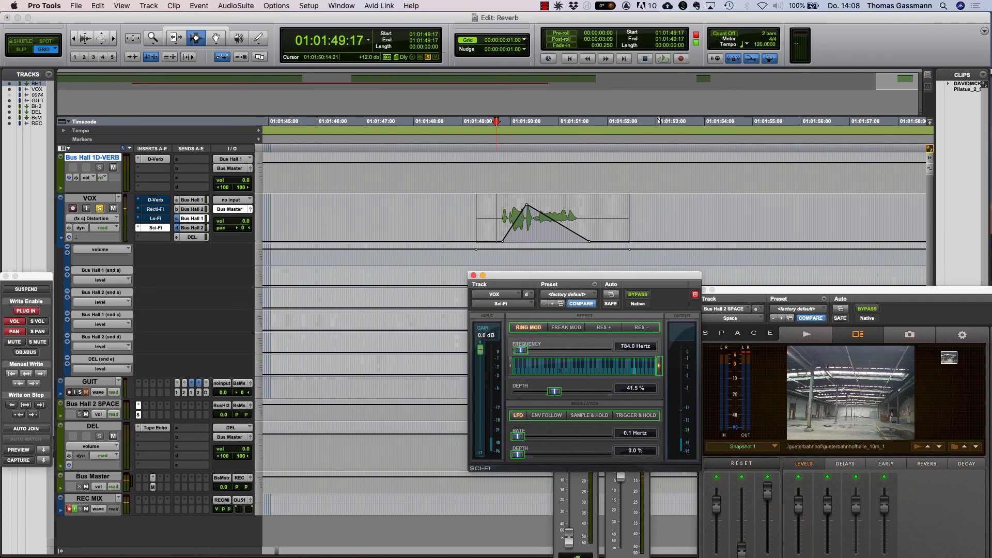
key("space")
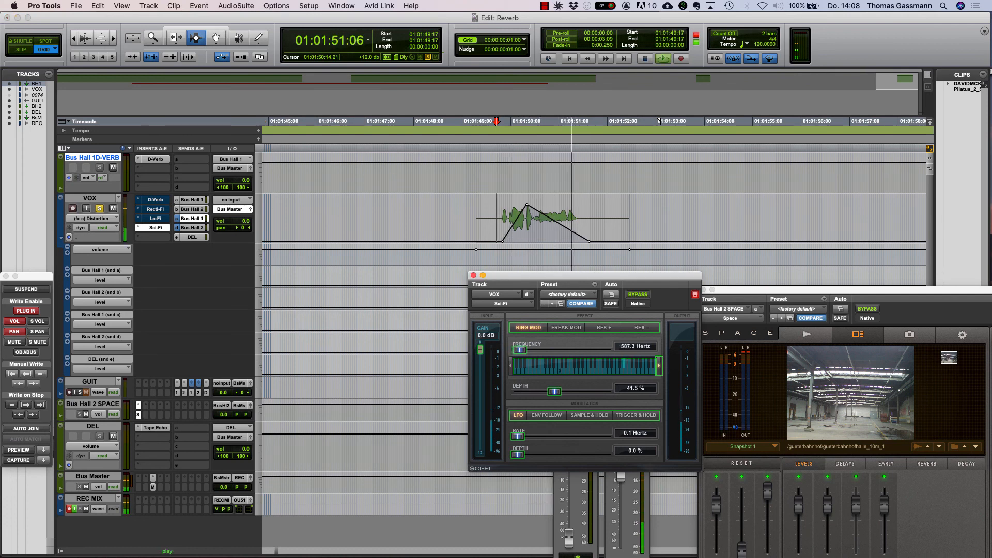
key("space")
- Show Sci-Fi's EffectFrequency automation on VOX and draw two peaks near 01:01:50:02 and 01:01:50:21 between about 01:01:49:18 and 01:01:51:10
left_click(520, 350, "ctrl+super")
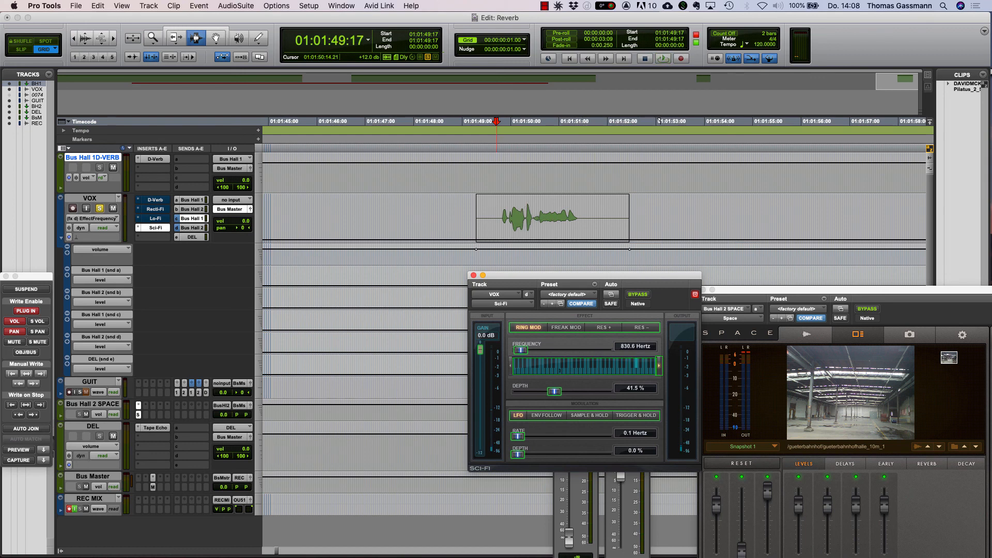
key("F8")
left_click(500, 240)
left_click_drag(516, 239, 553, 202)
key("F7")
- Play the vocal twice from 01:01:49:18 to hear the Sci-Fi frequency automation
key("space")
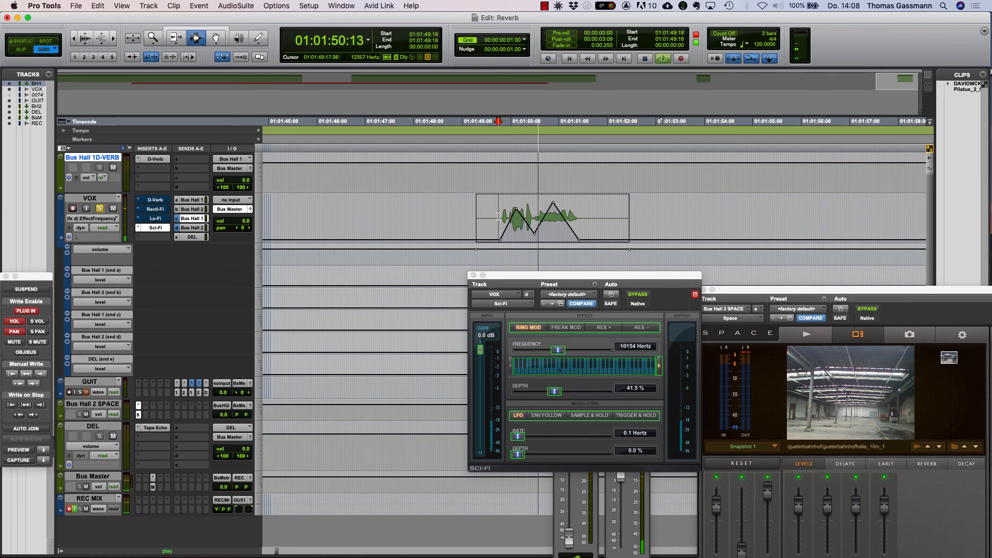
key("space")
key("space")
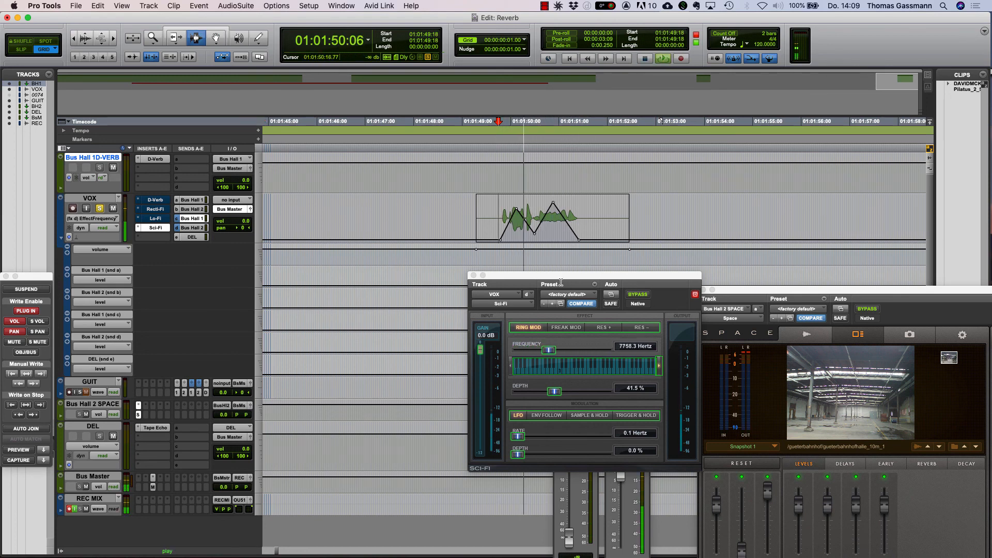
key("space")
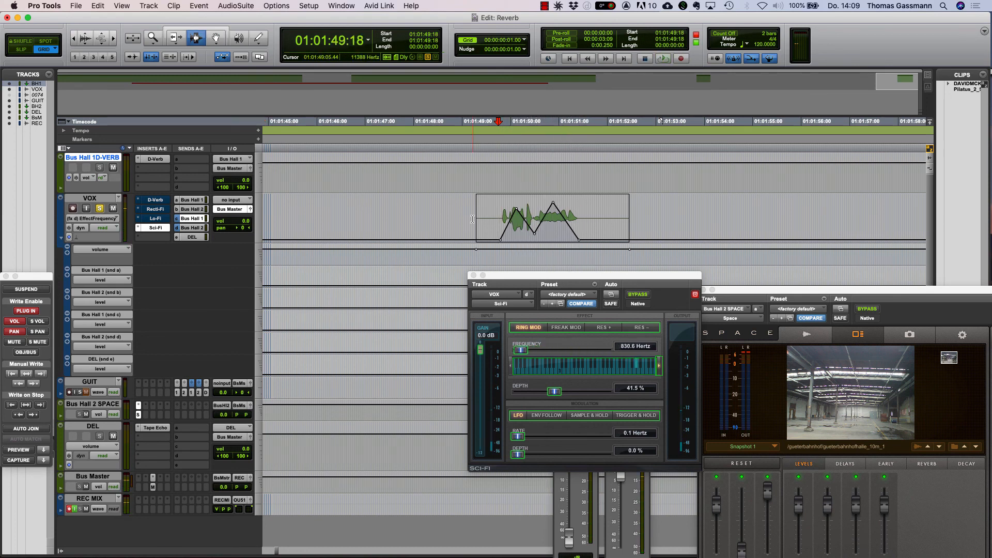
- Play the automated Sci-Fi vocal clip once more from 01:01:49:14
key("r")
key("r")
scroll(350, 223, "right", 5)
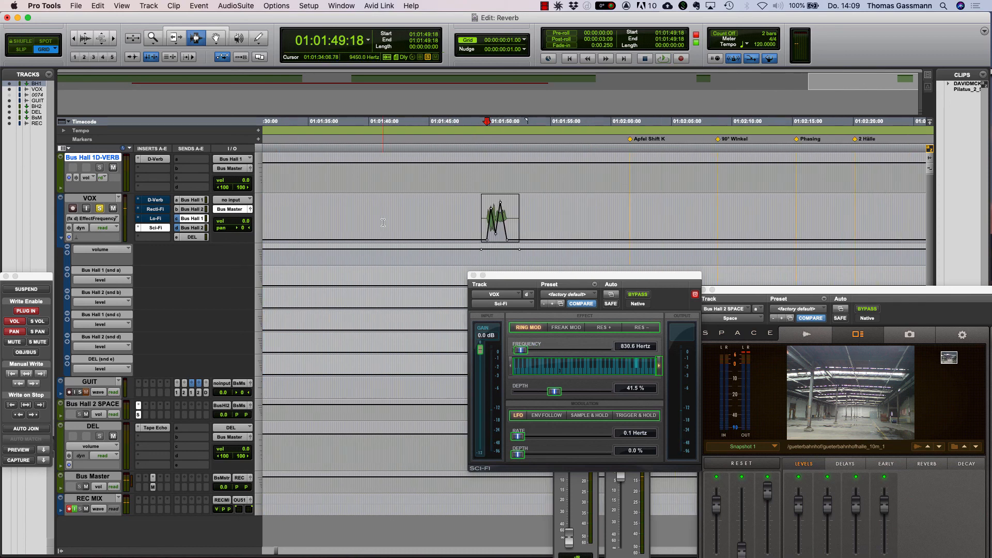
left_click(424, 220)
key("space")
key("t")
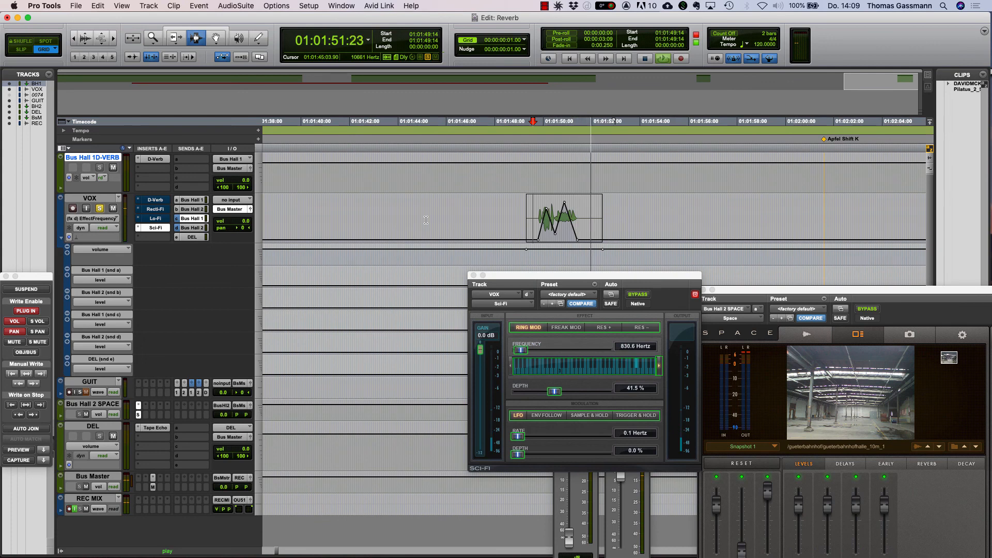
key("space")
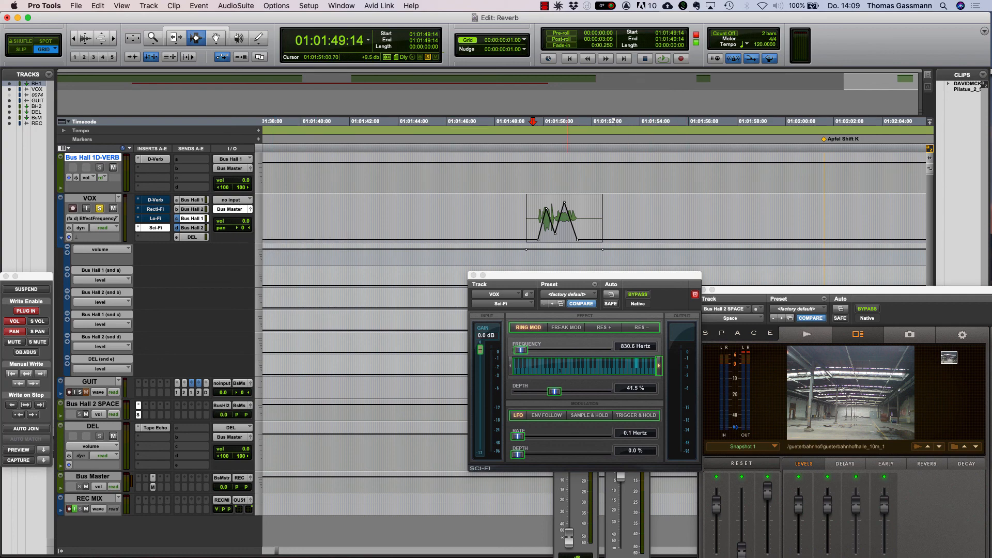
- Move the Sci-Fi window clear of the VOX clip and zoom the timeline out to overview the session's clips
left_click_drag(569, 276, 841, 73)
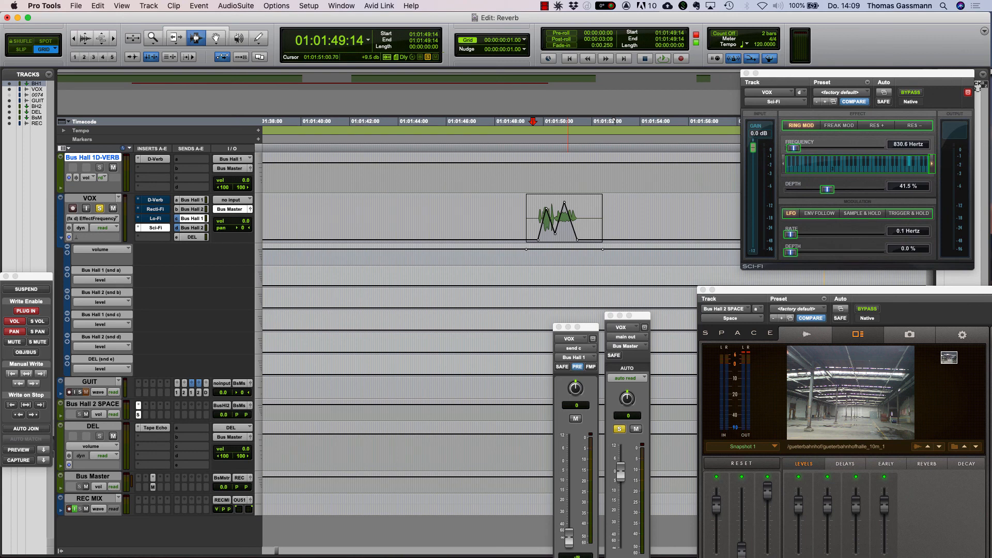
scroll(437, 255, "right", 5)
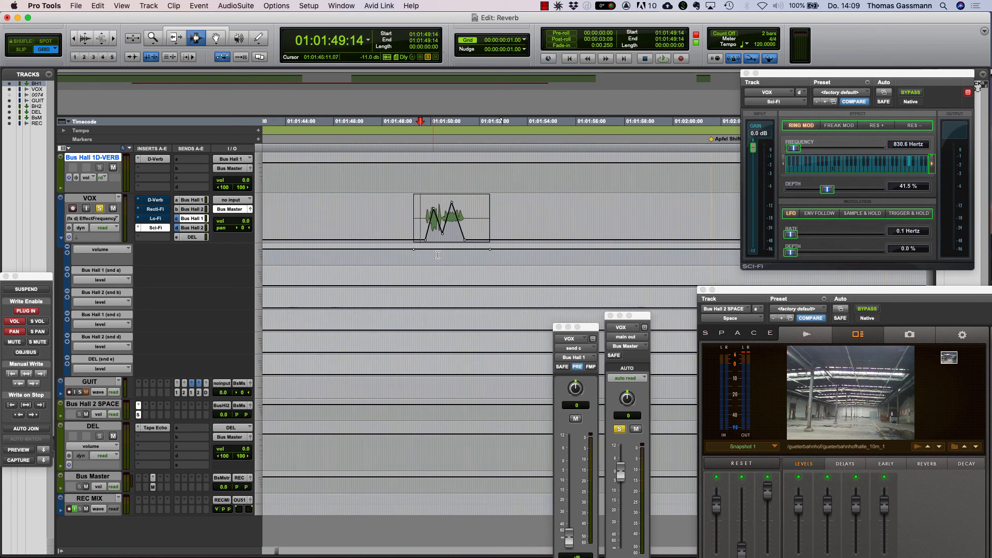
key("r")
key("r")
key("r")
key("r")
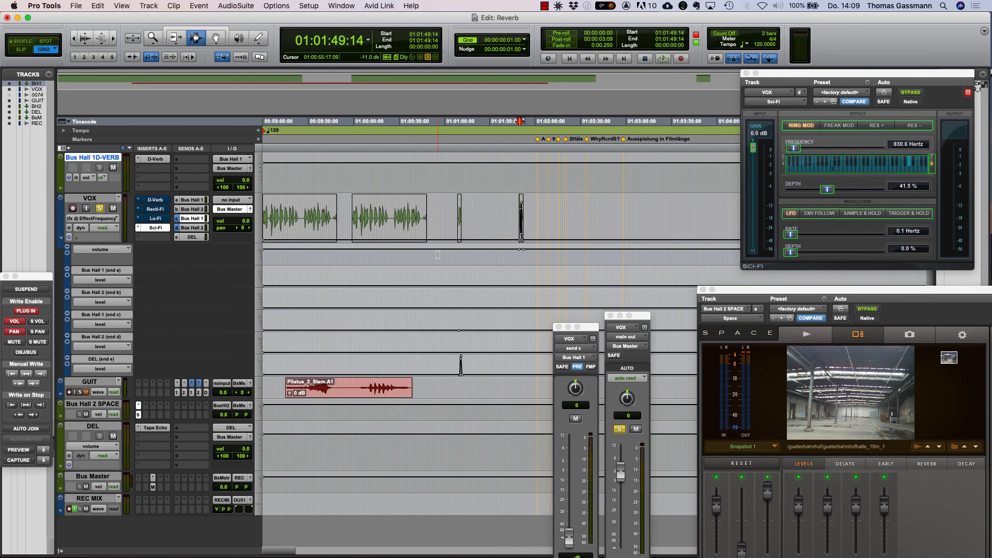
key("super+Tab")
key("super+Tab")
key("super+Tab")
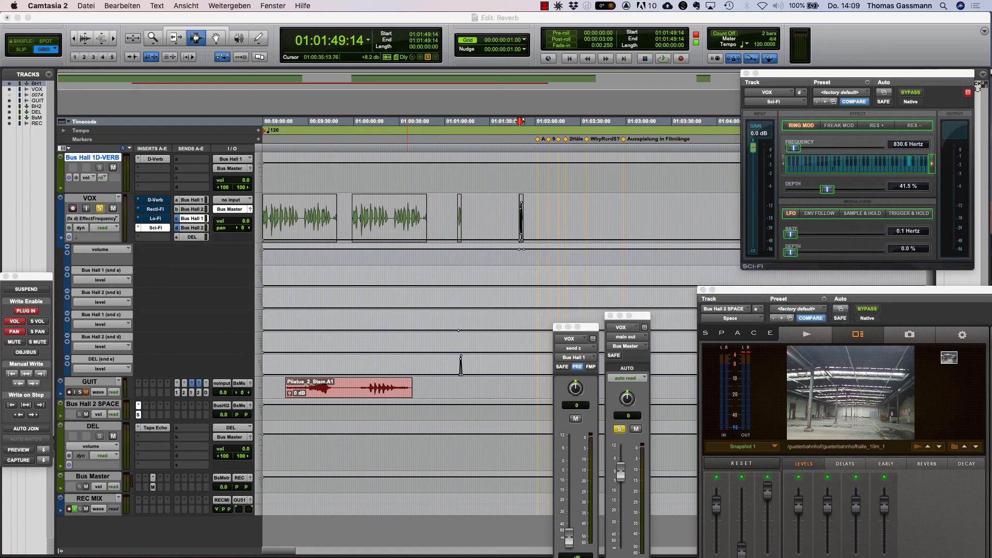
left_click(545, 6)
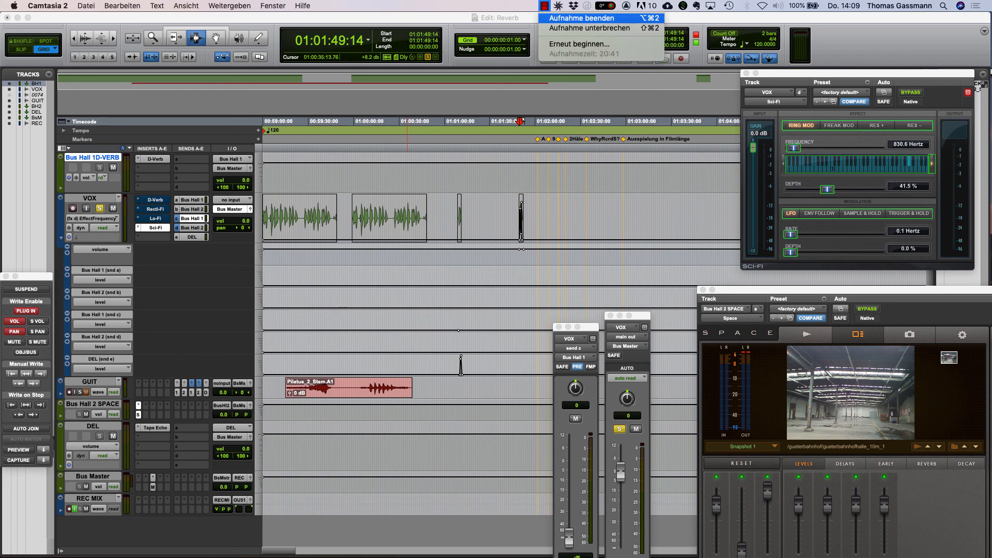